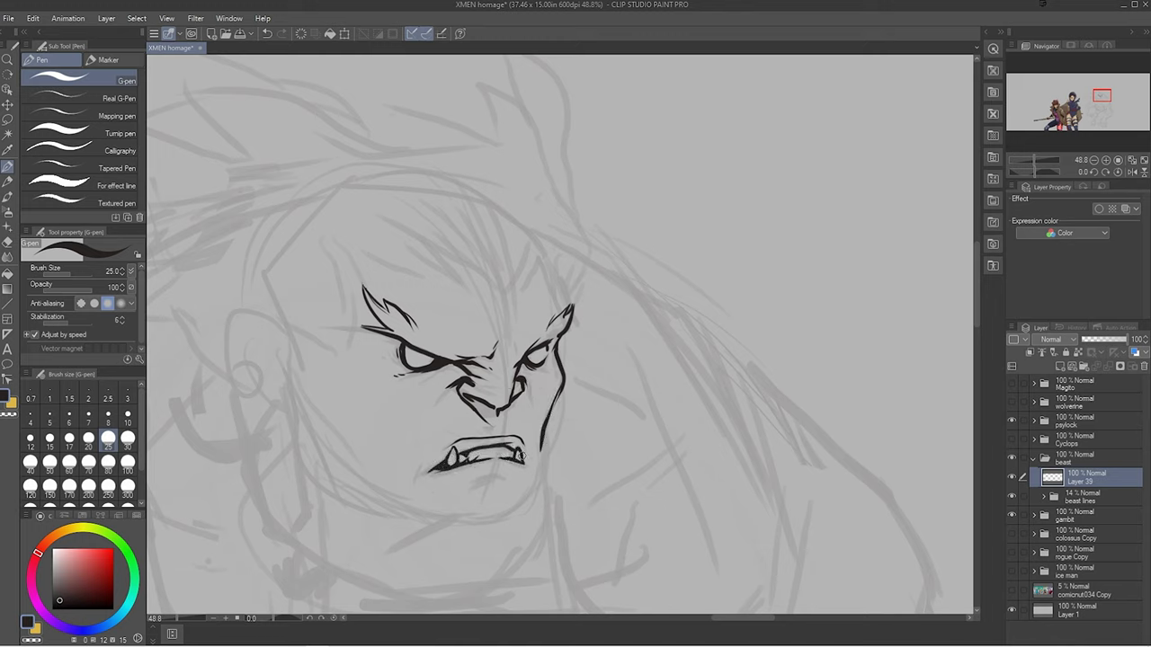
Ink the far side of the face and the pointed hairline strokes above the brows with the G-pen over the sketch.
drag(544, 447, 541, 467)
mouse_move(582, 291)
mouse_down()
mouse_move(486, 323)
mouse_move(507, 369)
mouse_up()
drag(460, 269, 511, 338)
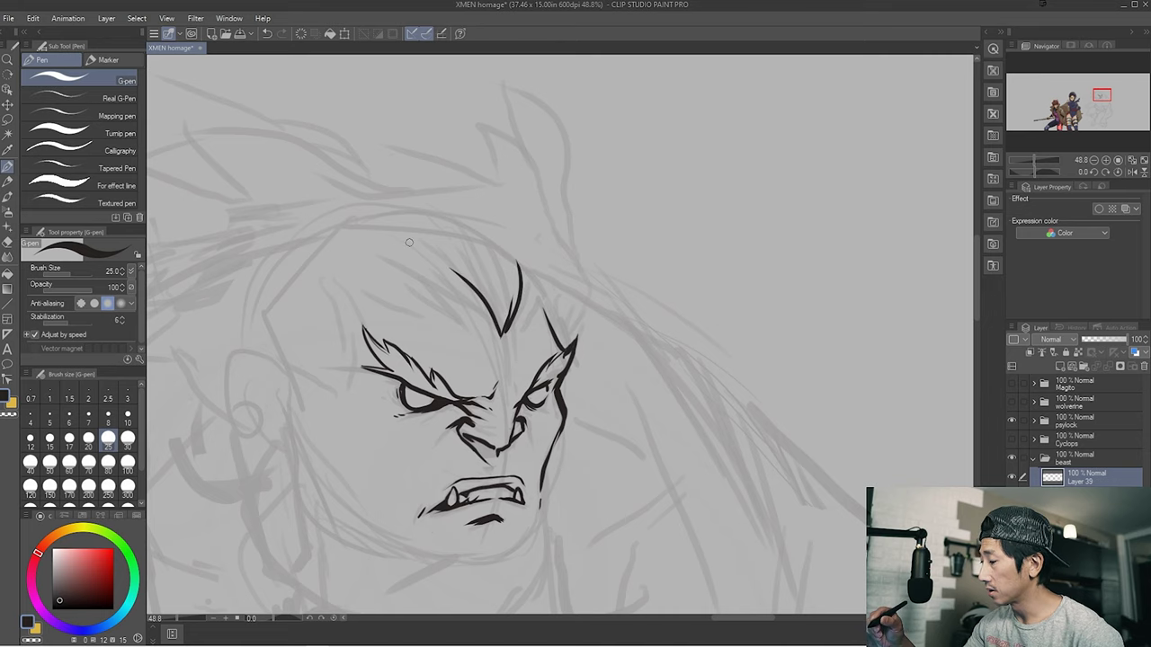
drag(449, 289, 493, 330)
mouse_move(468, 257)
mouse_down()
mouse_move(526, 320)
mouse_move(563, 330)
mouse_up()
mouse_move(454, 295)
mouse_down()
mouse_move(517, 333)
mouse_move(491, 324)
mouse_up()
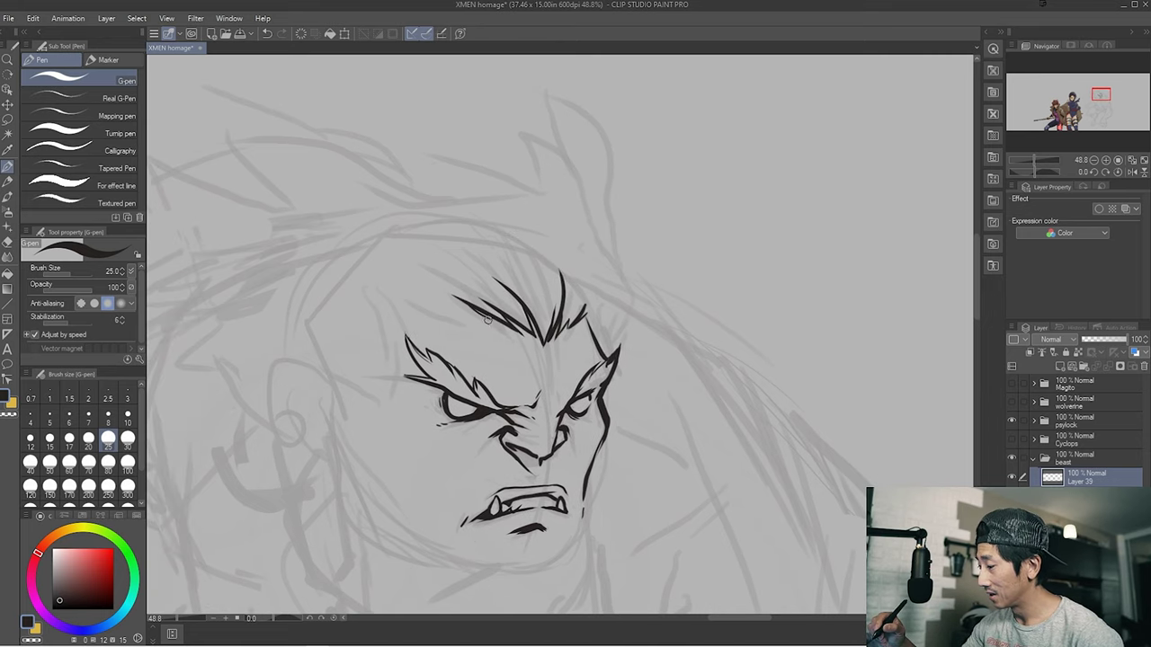
drag(406, 293, 495, 323)
drag(615, 318, 579, 343)
Ink the upswept tuft of hair above the forehead, following the rough sketch.
mouse_move(461, 149)
mouse_down()
mouse_move(504, 220)
mouse_move(550, 216)
mouse_up()
mouse_move(509, 117)
mouse_down()
mouse_move(583, 251)
mouse_move(543, 235)
mouse_up()
mouse_move(541, 176)
mouse_down()
mouse_move(563, 289)
mouse_move(538, 340)
mouse_move(548, 279)
mouse_up()
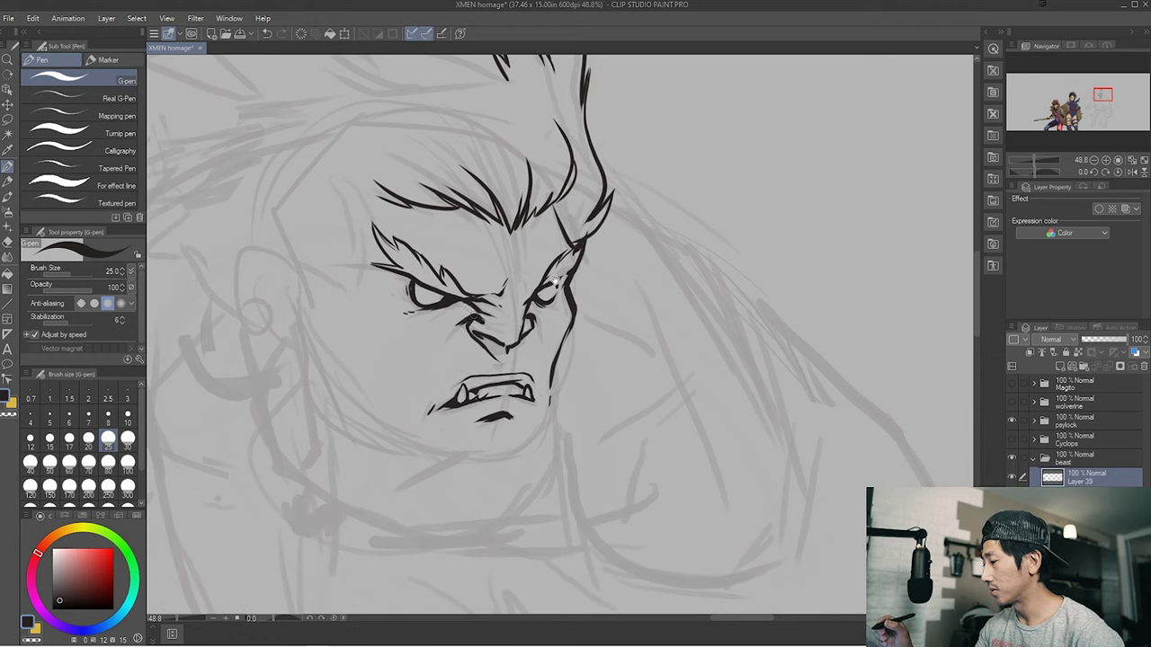
Ink the jagged beard fur under the chin, up the far cheek and along the near jaw.
mouse_move(532, 439)
mouse_down()
mouse_move(560, 367)
mouse_move(544, 418)
mouse_up()
drag(550, 374, 538, 430)
drag(545, 435, 481, 426)
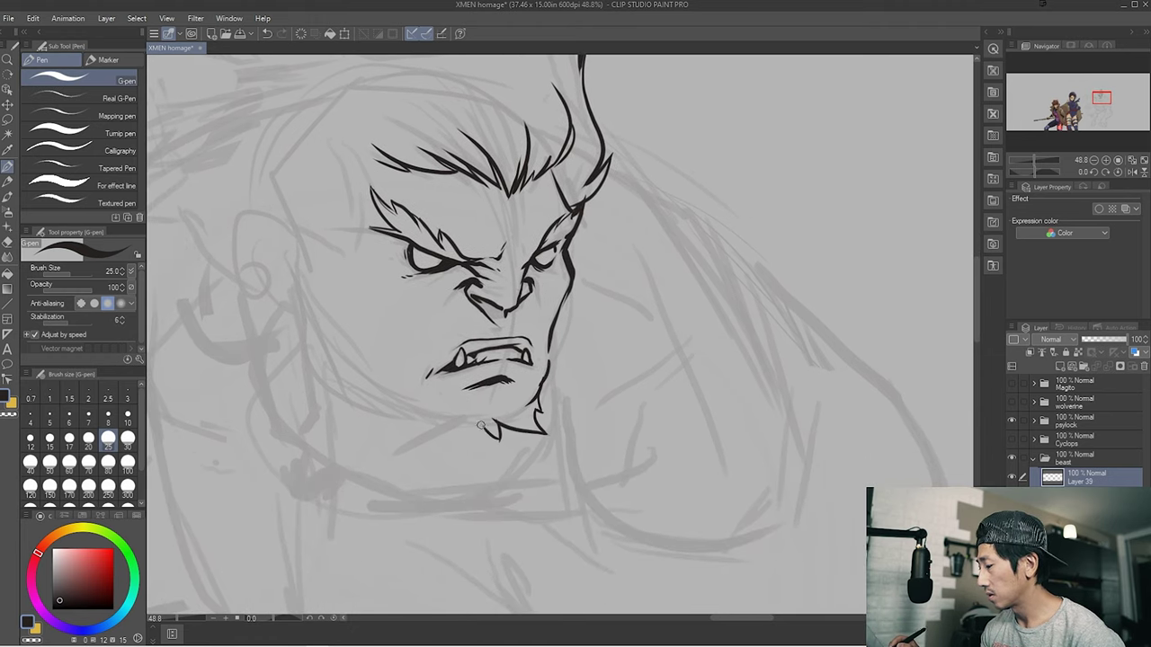
drag(580, 364, 561, 400)
drag(566, 309, 545, 365)
drag(565, 360, 552, 388)
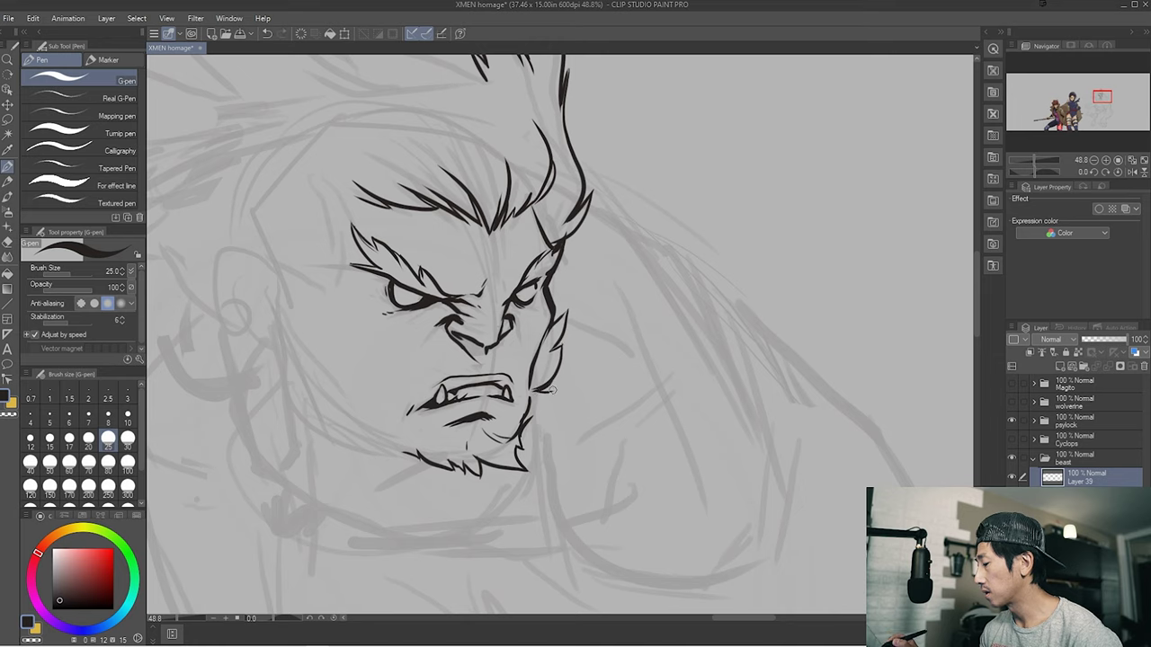
drag(567, 349, 628, 347)
mouse_move(349, 320)
mouse_down()
mouse_move(346, 387)
mouse_move(411, 440)
mouse_move(470, 444)
mouse_up()
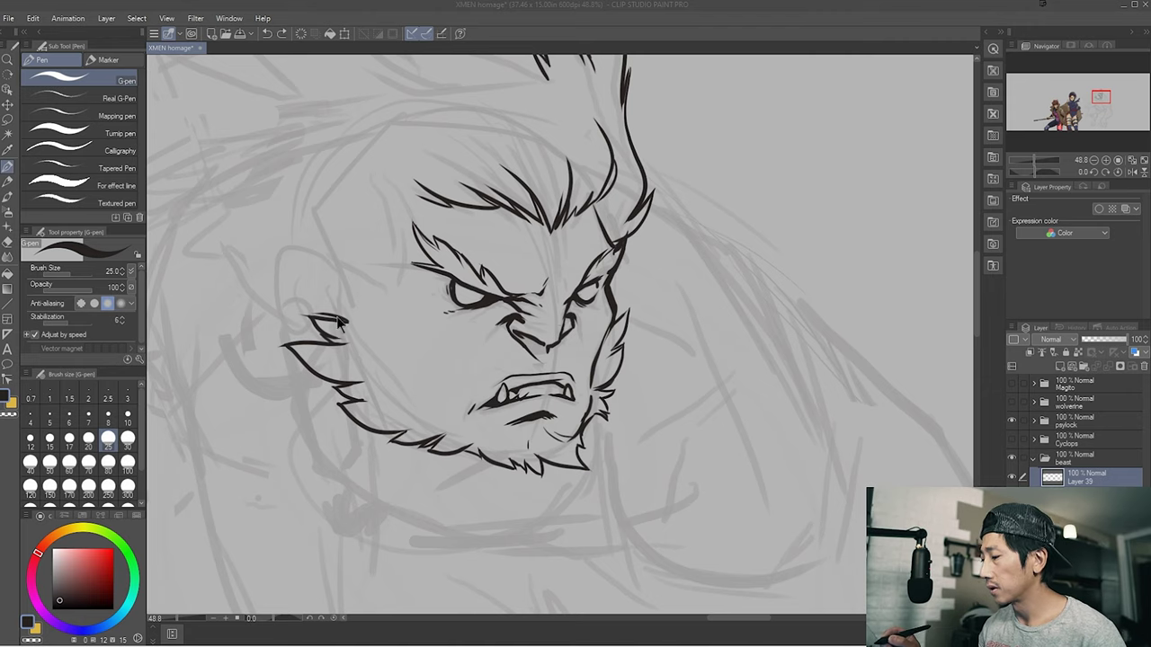
Ink the pointed ear with its furry lower edge and dark inner shading above the jaw fur.
drag(340, 322, 394, 367)
drag(268, 283, 394, 320)
mouse_move(311, 302)
mouse_down()
mouse_move(387, 349)
mouse_move(331, 313)
mouse_up()
drag(358, 317, 410, 360)
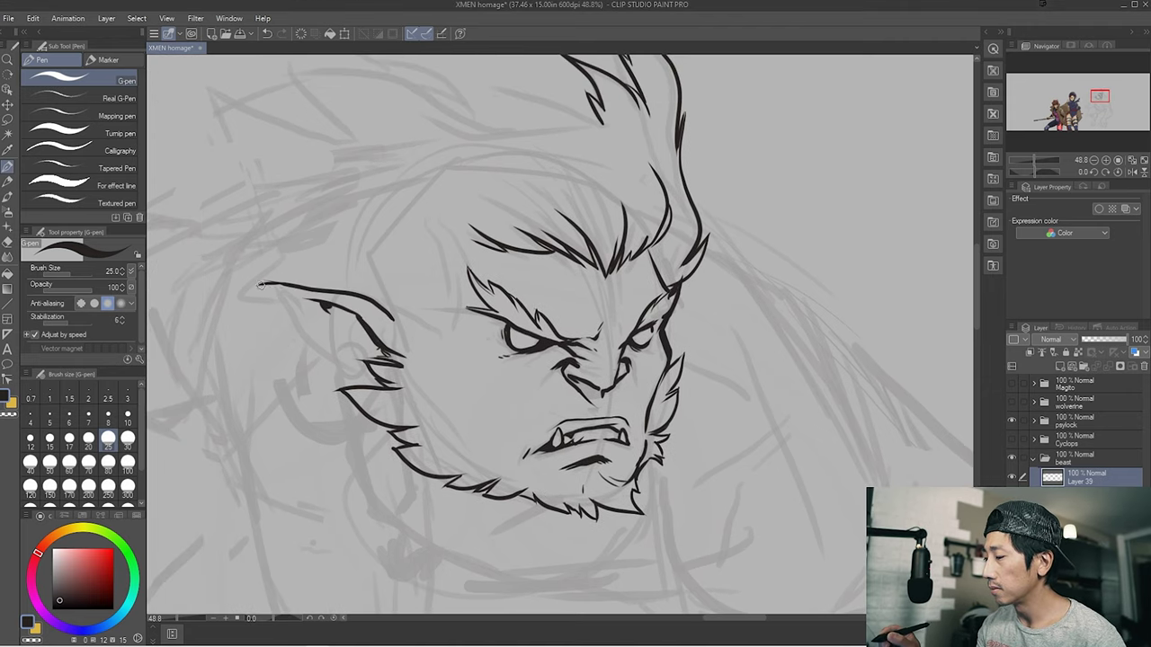
drag(290, 312, 380, 387)
drag(328, 304, 370, 342)
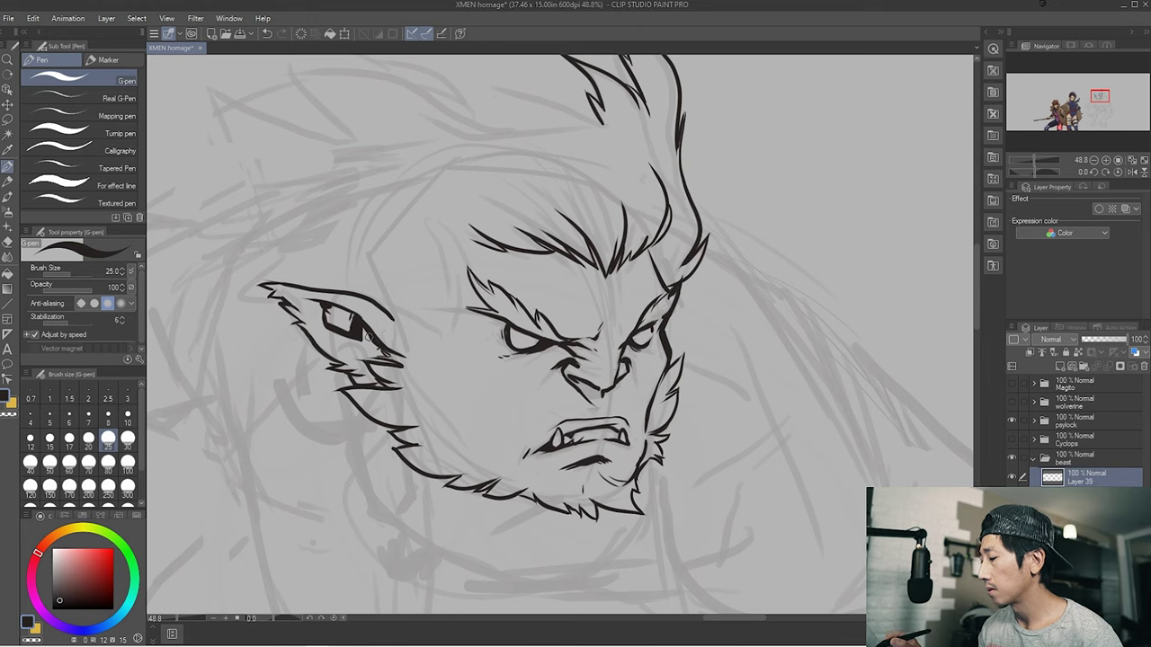
drag(322, 307, 356, 348)
Ink fine fur strokes across the near cheek, from below the ear toward the mouth.
mouse_move(416, 295)
mouse_down()
mouse_move(362, 252)
mouse_move(208, 309)
mouse_move(357, 241)
mouse_up()
drag(324, 347, 399, 337)
mouse_move(349, 371)
mouse_down()
mouse_move(376, 363)
mouse_move(396, 380)
mouse_move(386, 336)
mouse_up()
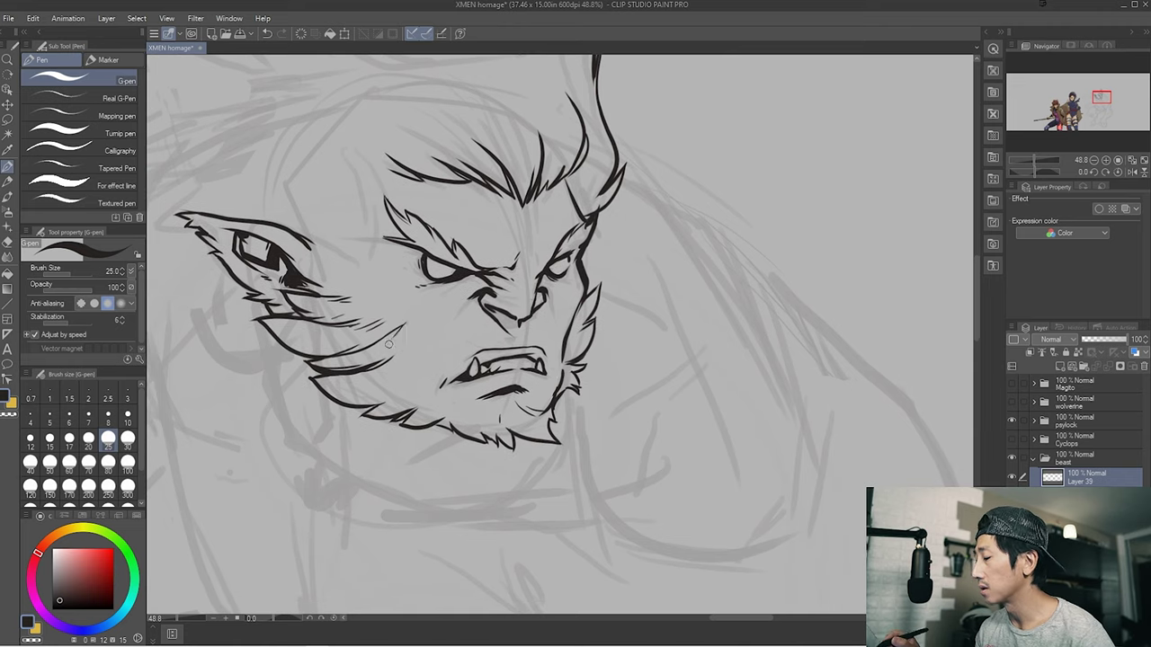
drag(462, 331, 431, 369)
mouse_move(557, 335)
mouse_down()
mouse_move(541, 333)
mouse_move(554, 368)
mouse_move(400, 357)
mouse_up()
drag(886, 70, 620, 173)
drag(620, 173, 640, 249)
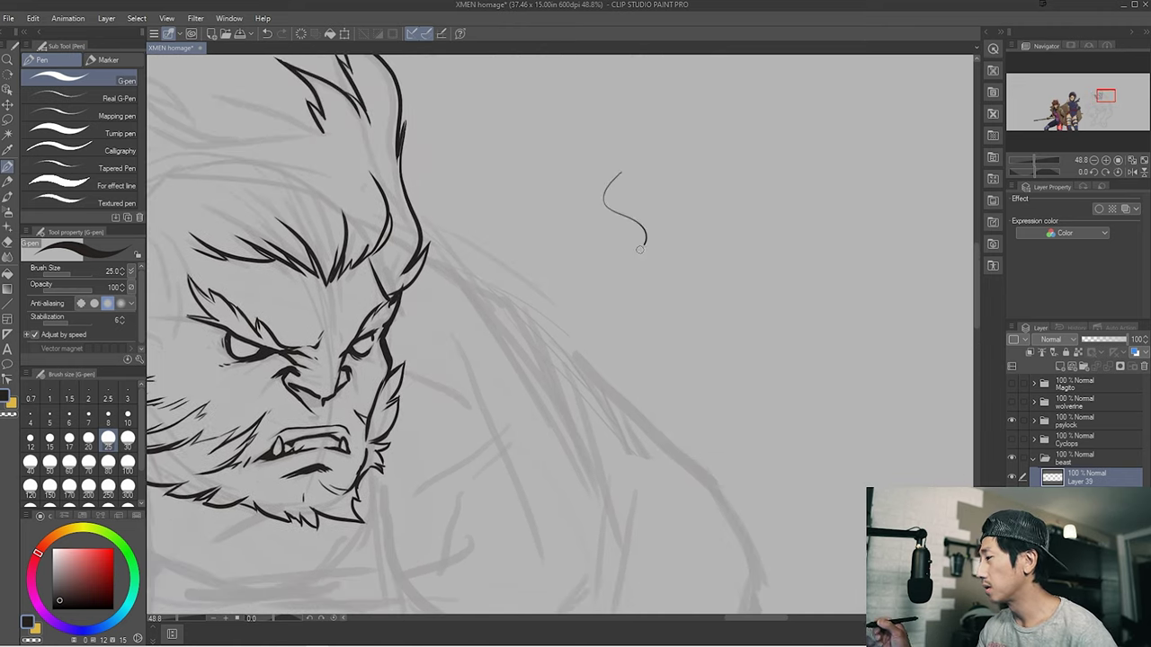
drag(320, 416, 486, 351)
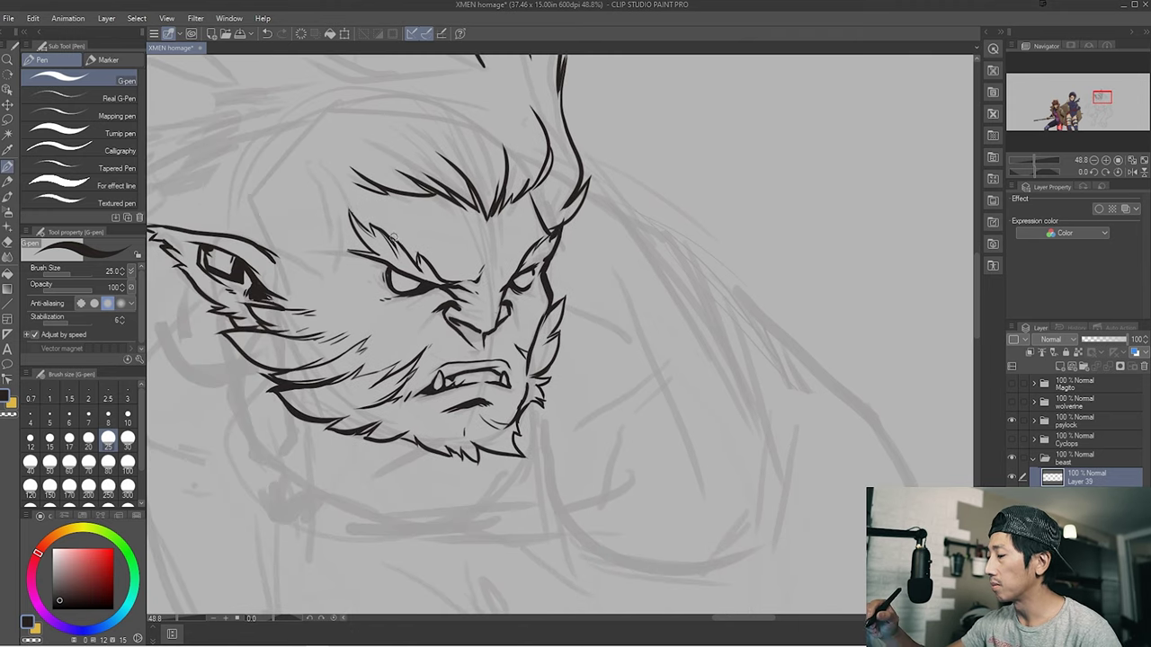
Erase the chin beard with the hard eraser and redraw it with the G-pen as a shorter pointed tuft.
key(e)
mouse_move(437, 472)
mouse_down()
mouse_move(468, 459)
mouse_move(534, 465)
mouse_up()
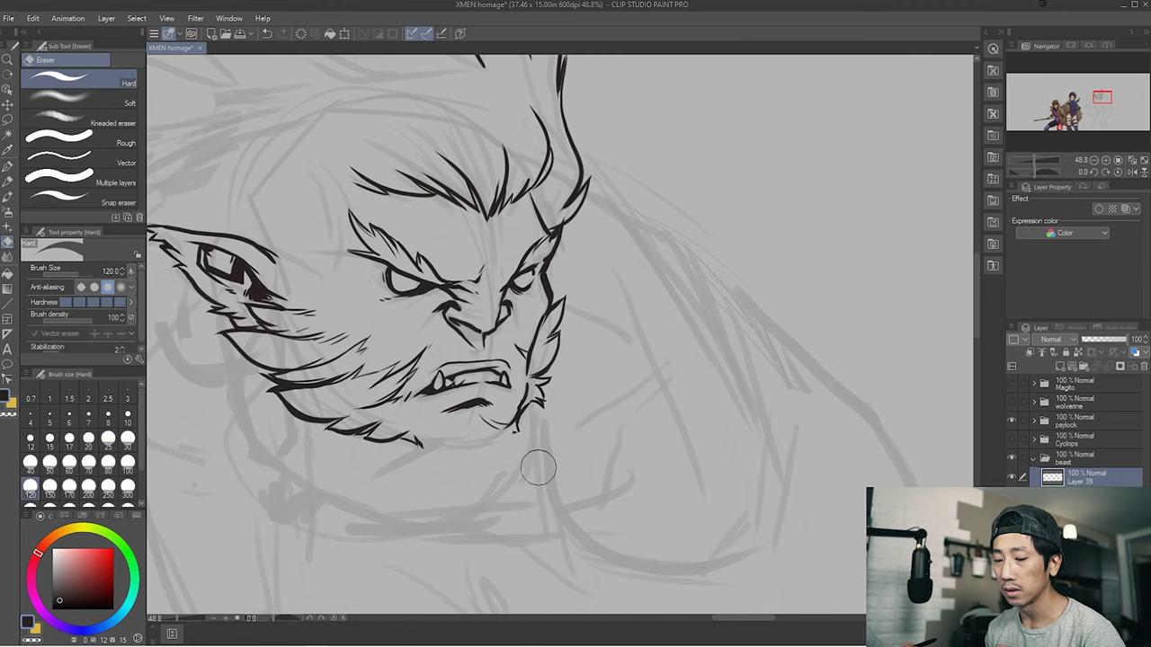
key(p)
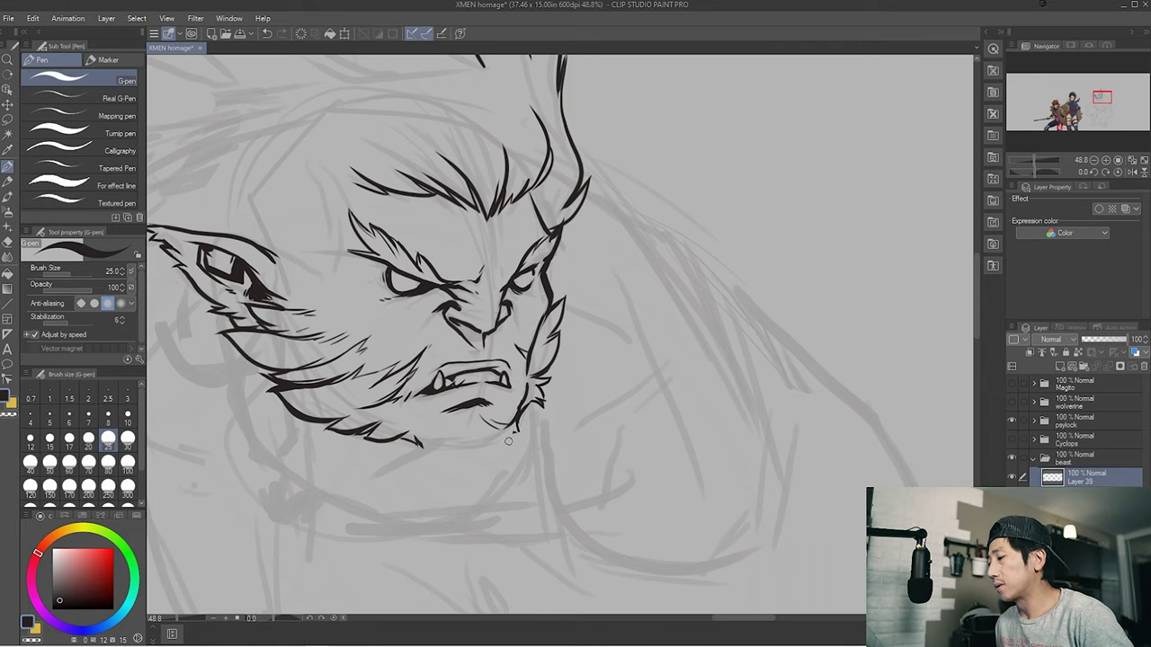
mouse_move(479, 416)
mouse_down()
mouse_move(439, 453)
mouse_move(496, 439)
mouse_up()
drag(422, 444, 479, 460)
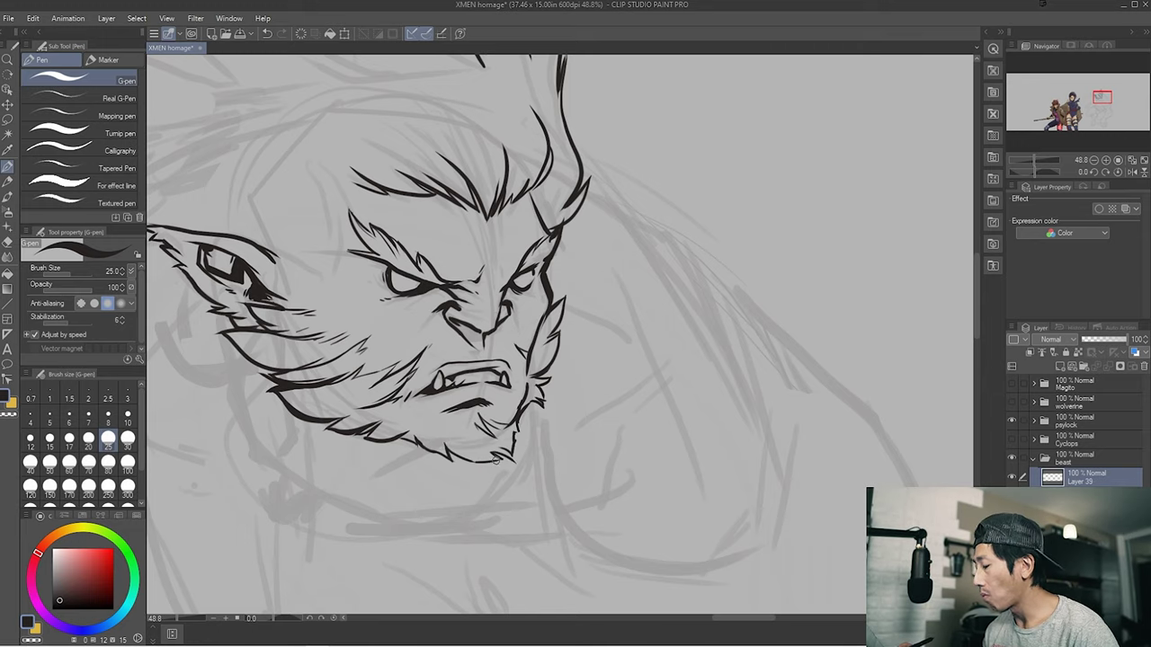
Ink the strands swept back from the forehead and the top contour of the hair behind the front tuft.
scroll(494, 459, up, 4)
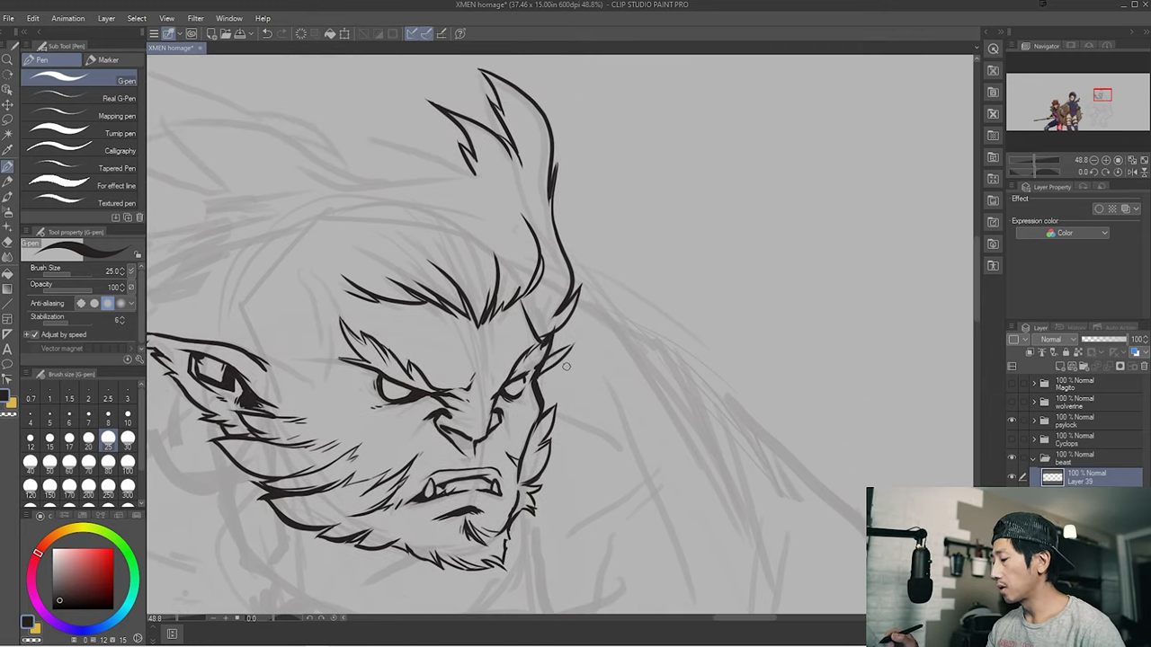
scroll(567, 366, left, 3)
key(ctrl+z)
scroll(519, 506, up, 2)
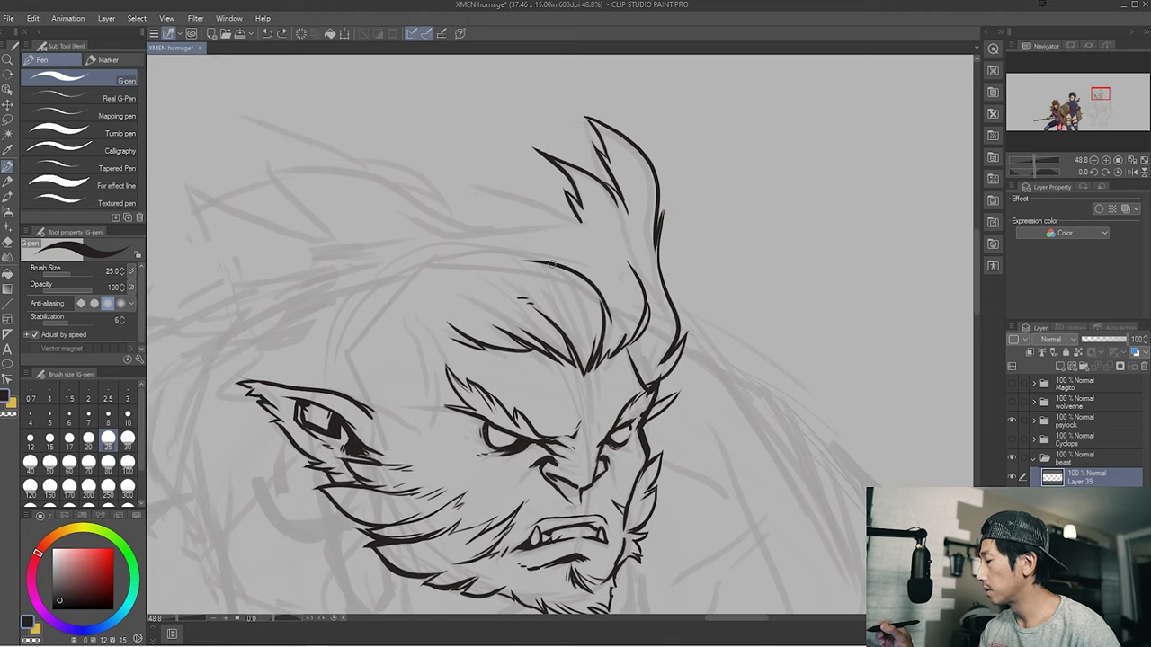
scroll(540, 360, up, 2)
drag(621, 261, 419, 267)
drag(496, 286, 645, 334)
scroll(646, 335, up, 2)
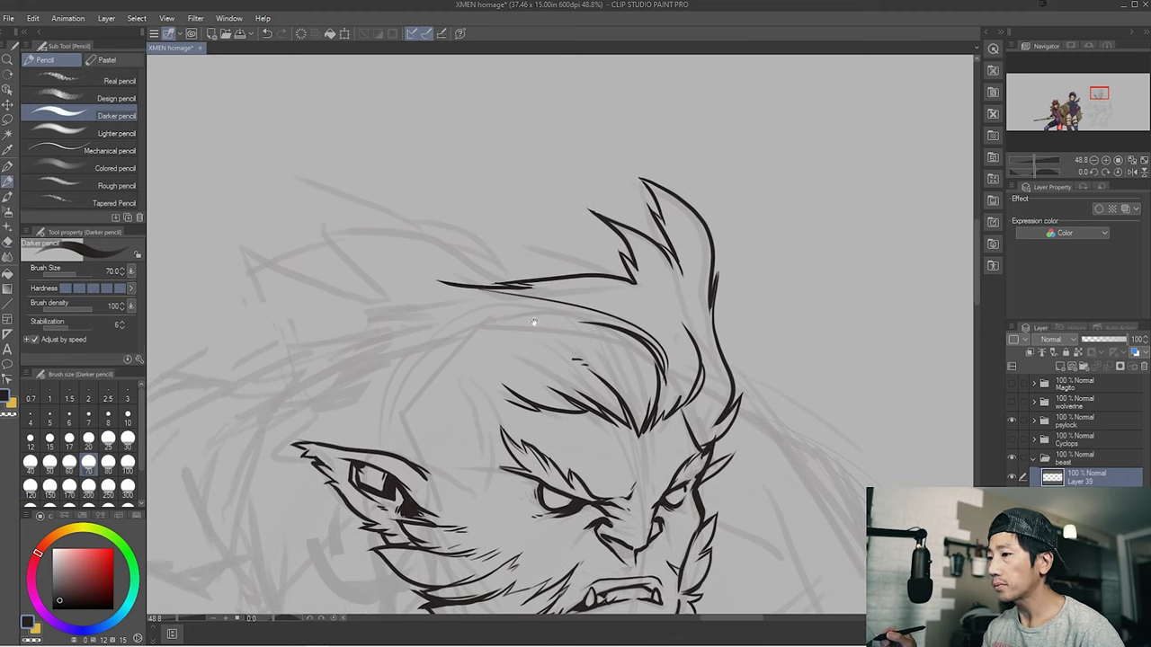
Undo the last stroke and ink the spiky back of the hair, the hairline above the ear and the temple fur.
scroll(646, 335, left, 2)
scroll(679, 341, down, 3)
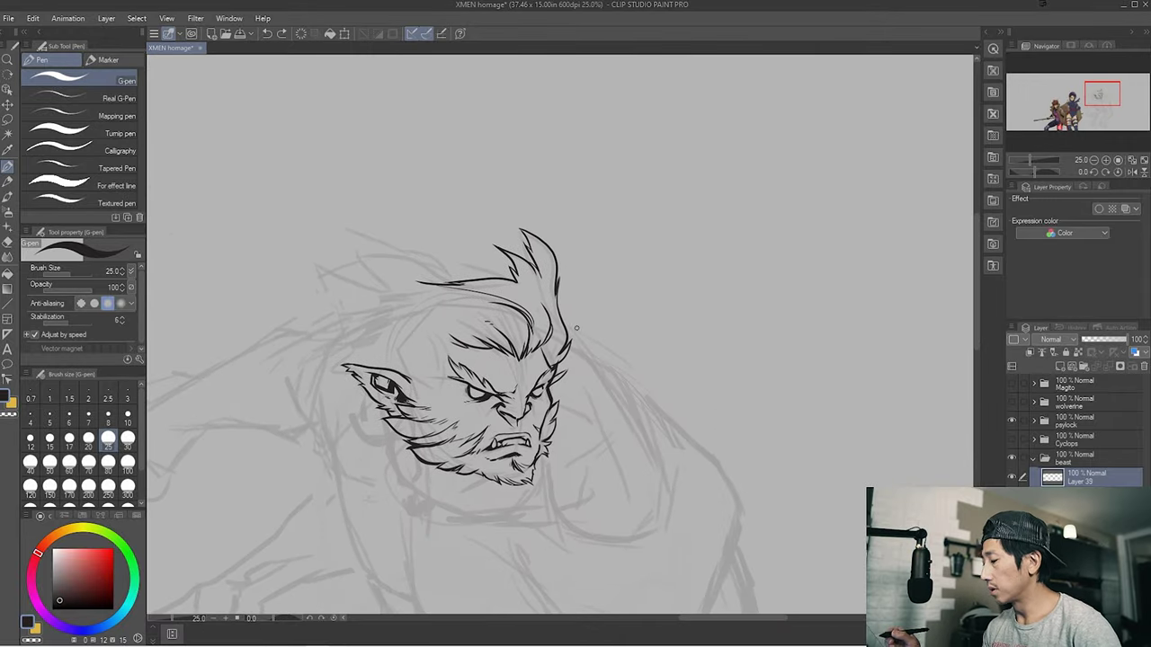
key(ctrl+z)
mouse_move(454, 281)
mouse_down()
mouse_move(345, 252)
mouse_move(484, 331)
mouse_up()
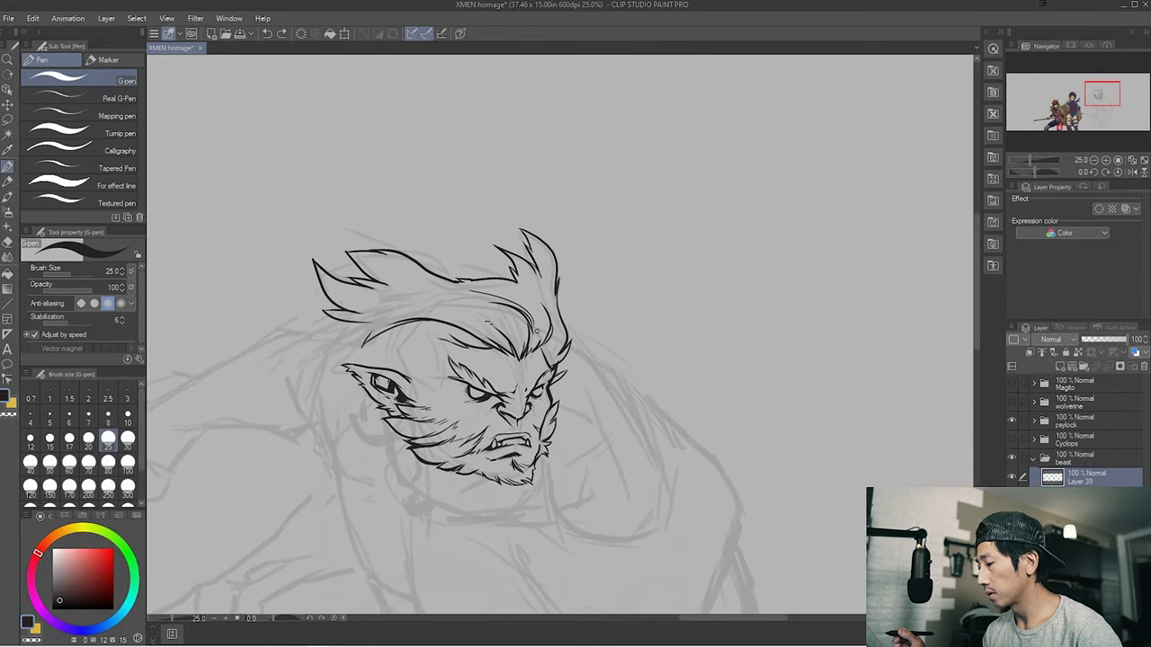
drag(407, 372, 421, 382)
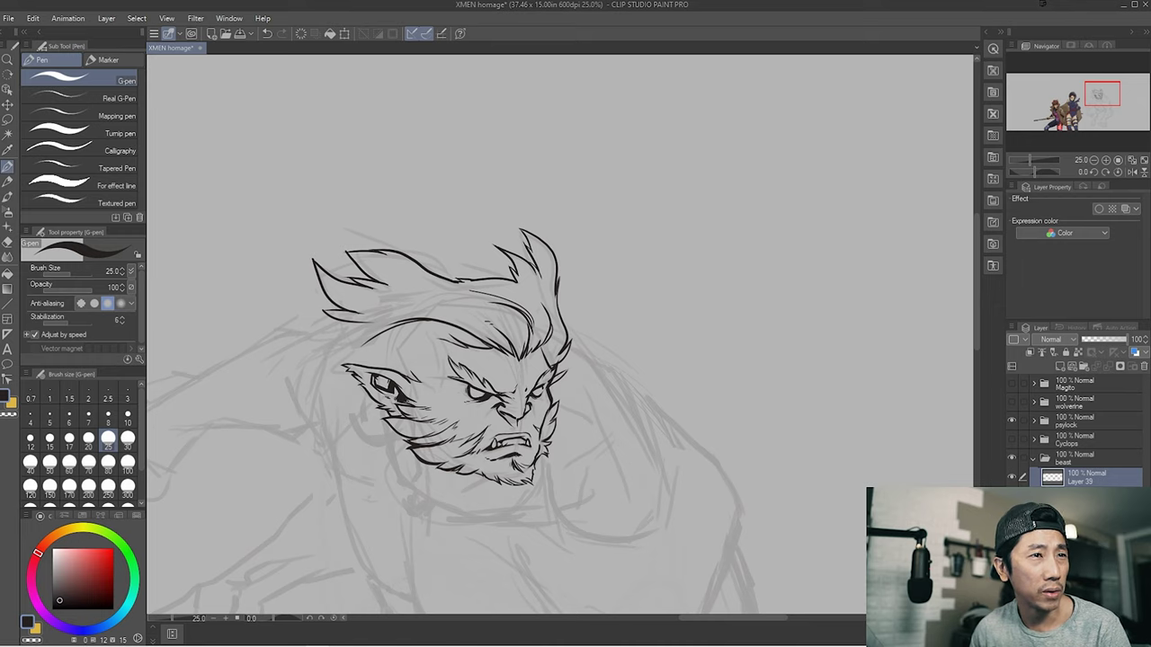
drag(430, 354, 437, 362)
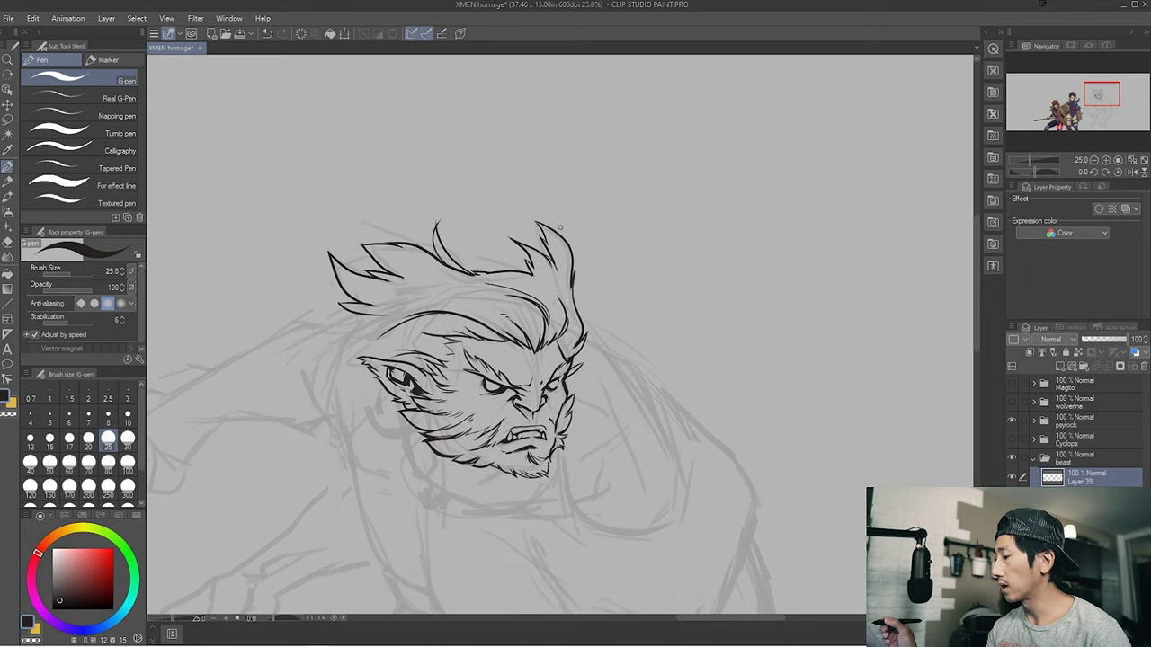
Ink the neck and collar lines at brush size 60, and add solid black lasso shapes on the neck, collar and below the ear.
mouse_move(590, 417)
mouse_down()
mouse_move(531, 300)
mouse_move(570, 279)
mouse_up()
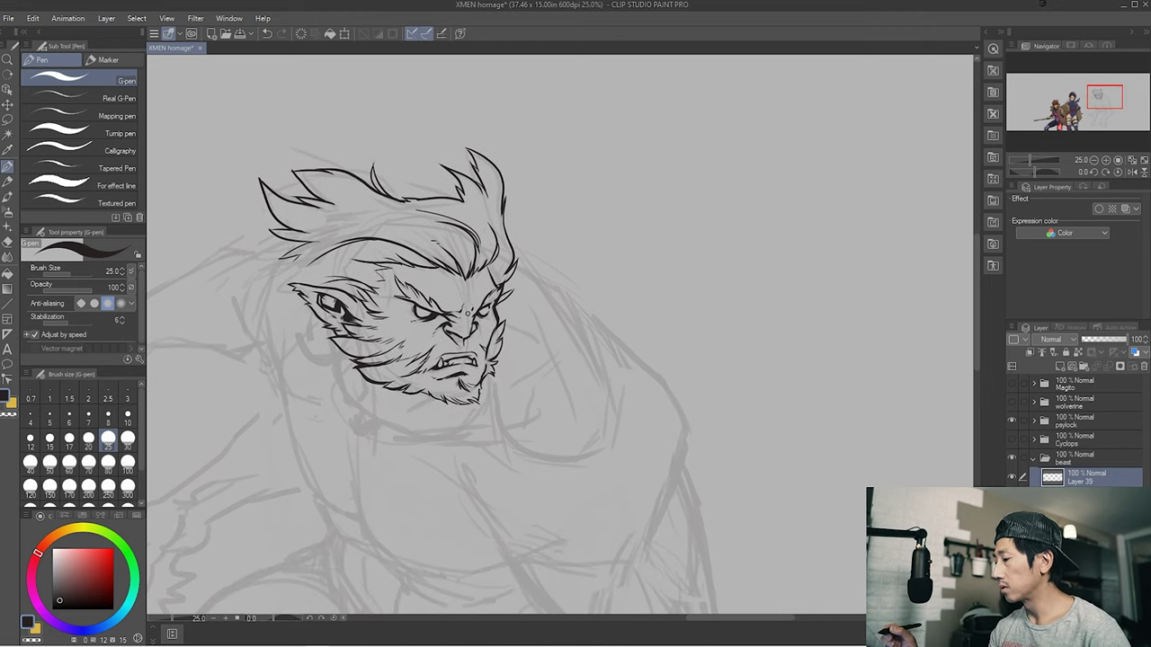
mouse_move(368, 309)
mouse_down()
mouse_move(387, 358)
mouse_move(410, 367)
mouse_up()
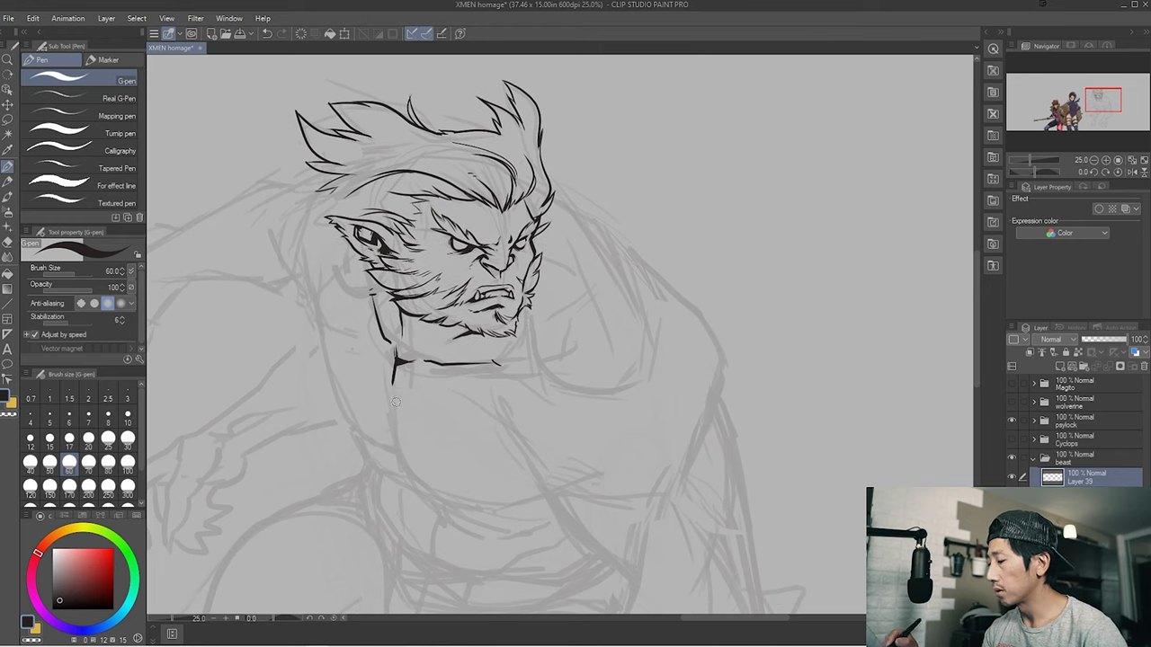
key(m)
drag(357, 279, 370, 298)
drag(502, 344, 518, 360)
click(572, 377)
drag(389, 322, 403, 338)
click(461, 355)
drag(539, 360, 557, 343)
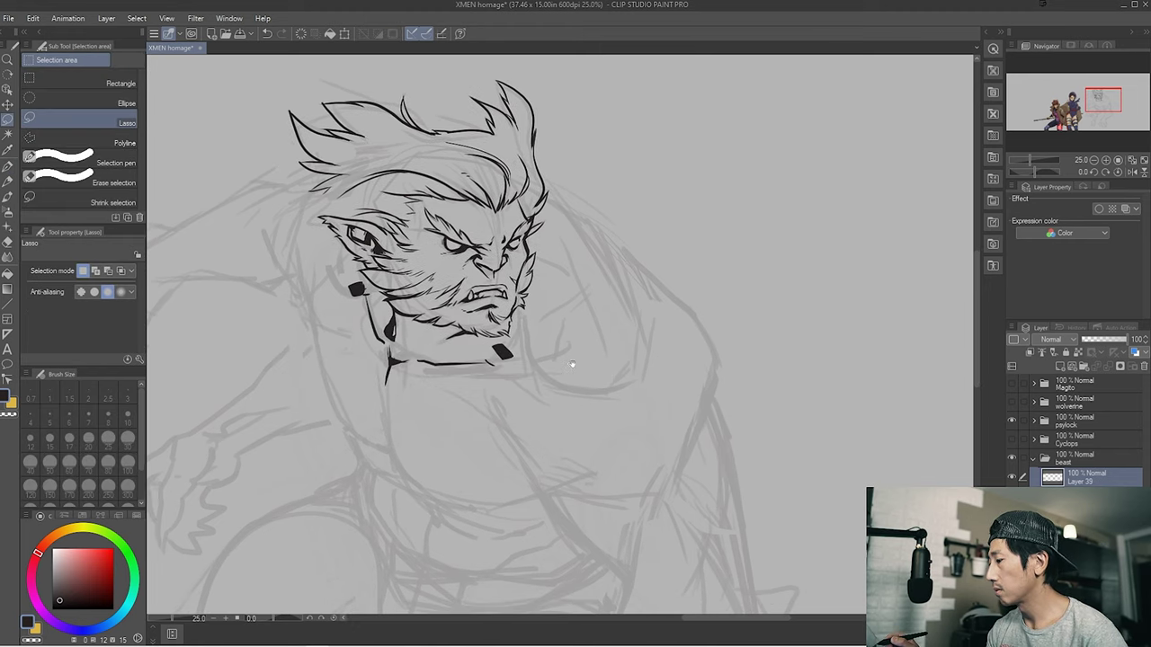
Lasso and fill black shadows at the torso's near edge and beside the far side of the neck.
drag(392, 413, 396, 449)
click(477, 469)
key(ctrl+d)
drag(409, 281, 293, 232)
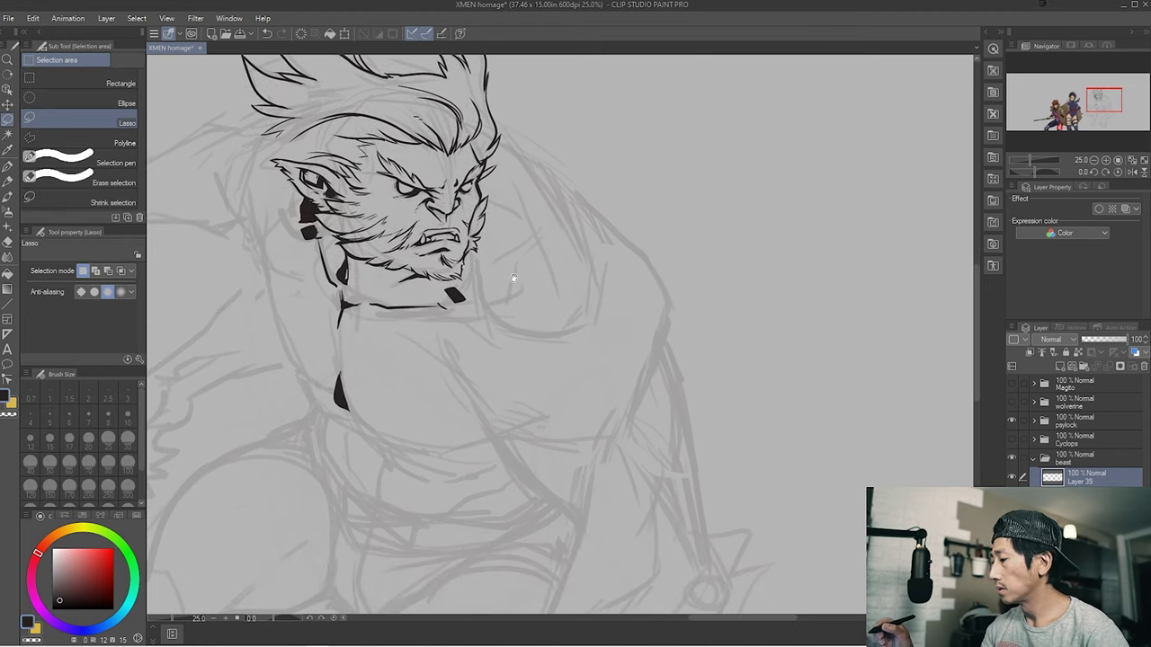
drag(502, 267, 475, 326)
click(539, 348)
key(ctrl+d)
Lasso and fill jagged black shadows under the chest muscles.
drag(540, 348, 532, 223)
mouse_move(459, 317)
mouse_down()
mouse_move(507, 352)
mouse_move(503, 416)
mouse_move(508, 370)
mouse_move(471, 369)
mouse_up()
click(477, 476)
key(ctrl+d)
drag(486, 274, 518, 399)
Ink the body outline running down behind the ear with the G-pen at brush size 40, undoing the last strokes.
key(p)
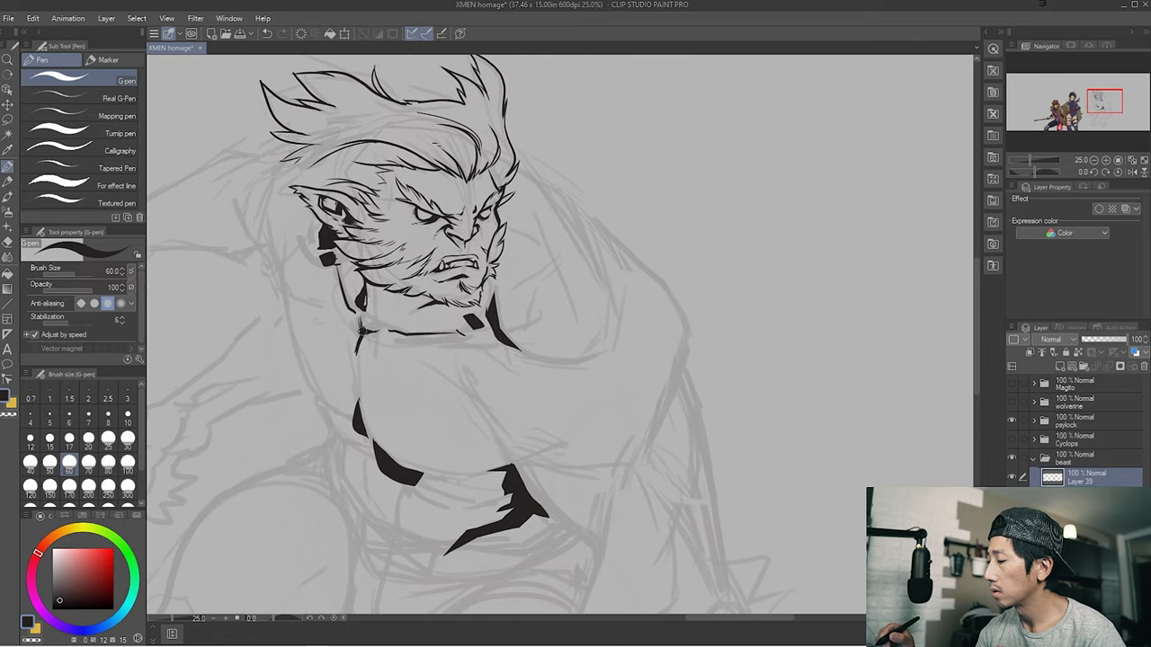
key(bracketleft)
key(bracketleft)
drag(360, 363, 373, 382)
mouse_move(366, 433)
mouse_down()
mouse_move(291, 261)
mouse_move(307, 353)
mouse_up()
drag(269, 252, 417, 254)
key(ctrl+z)
key(ctrl+z)
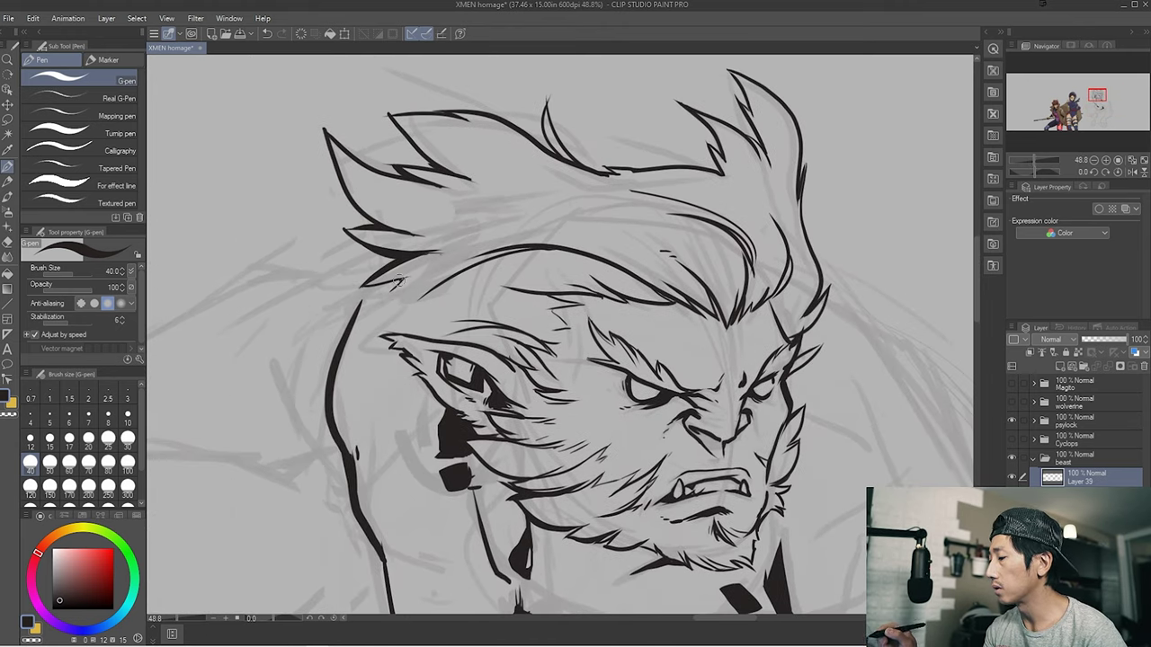
Reduce the brush size to 20 and ink fine hair strands at the back of the head and the temple.
drag(345, 144, 383, 221)
key(bracketleft)
key(bracketleft)
key(bracketleft)
mouse_move(430, 277)
mouse_down()
mouse_move(408, 289)
mouse_move(392, 335)
mouse_move(396, 324)
mouse_up()
key(ctrl+z)
drag(469, 318, 524, 312)
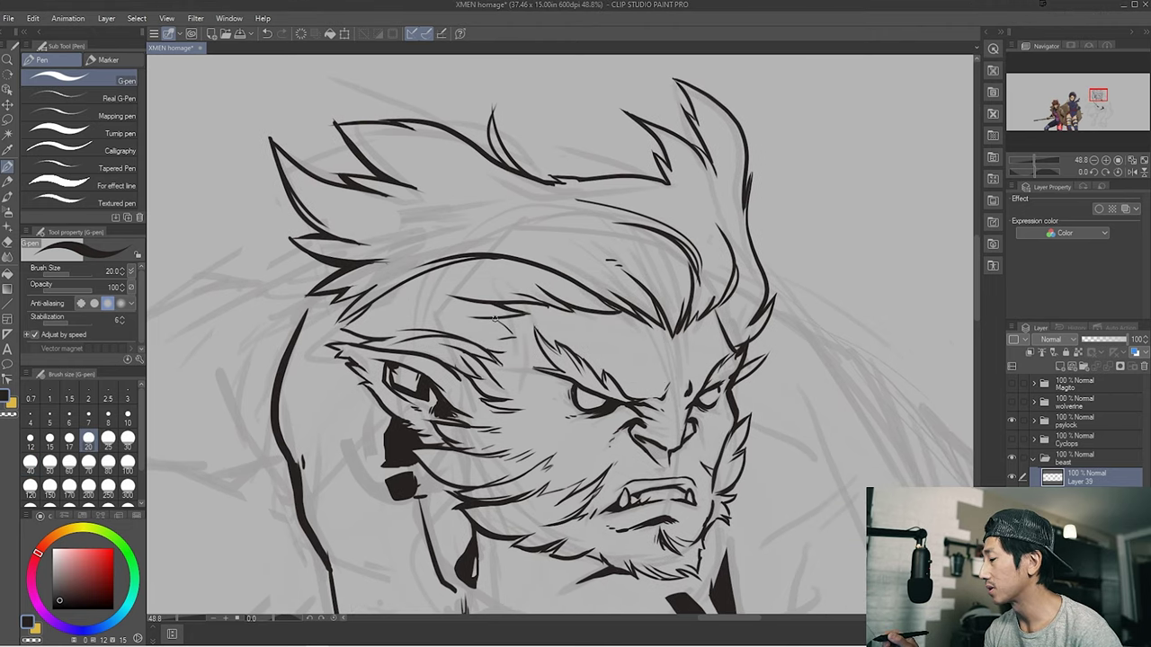
drag(720, 300, 765, 268)
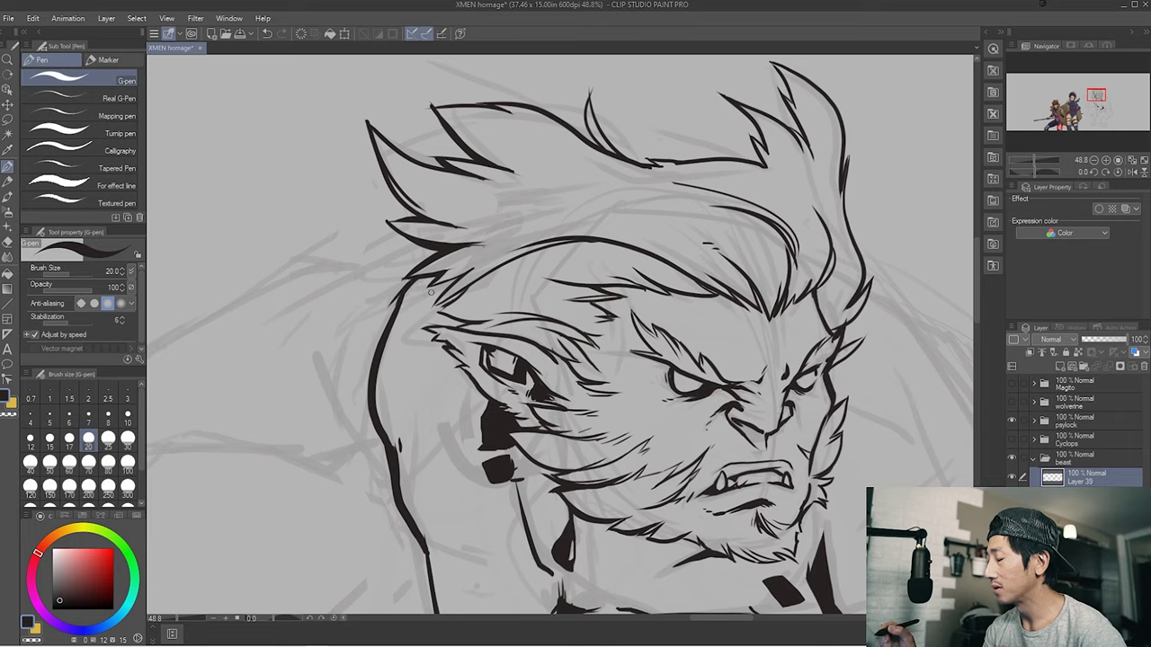
Set the brush size to 60 and thicken the outline beside the torso with jagged fur strokes.
drag(408, 556, 398, 391)
key(bracketright)
key(bracketright)
key(bracketright)
key(bracketright)
key(bracketright)
scroll(398, 391, down, 5)
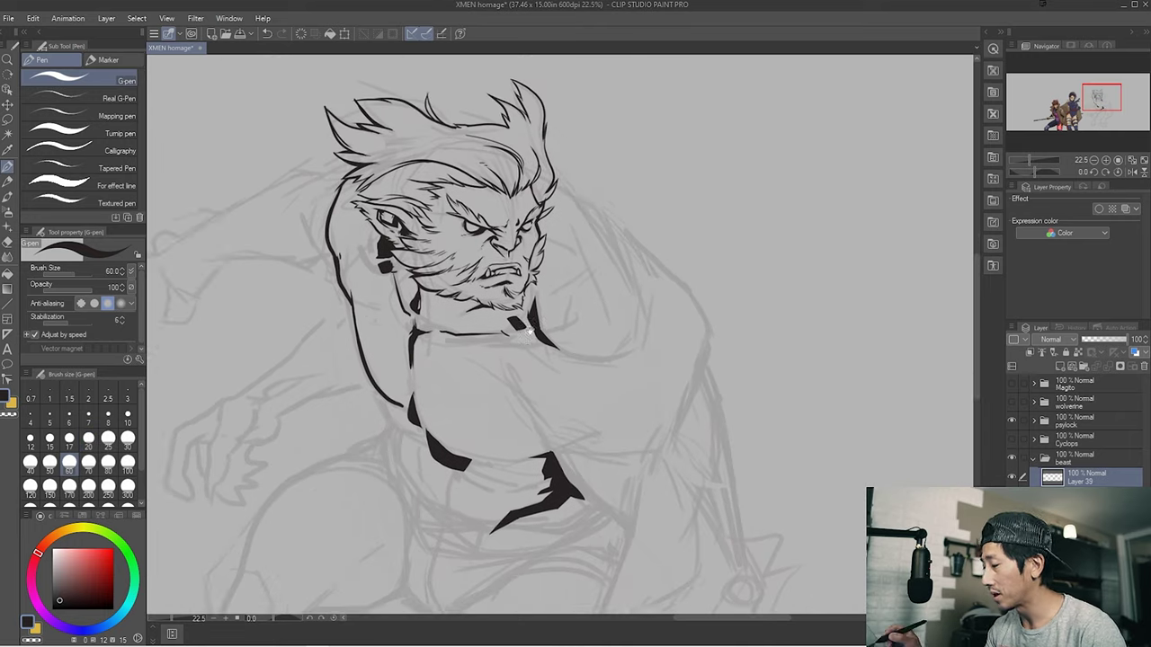
drag(382, 281, 379, 302)
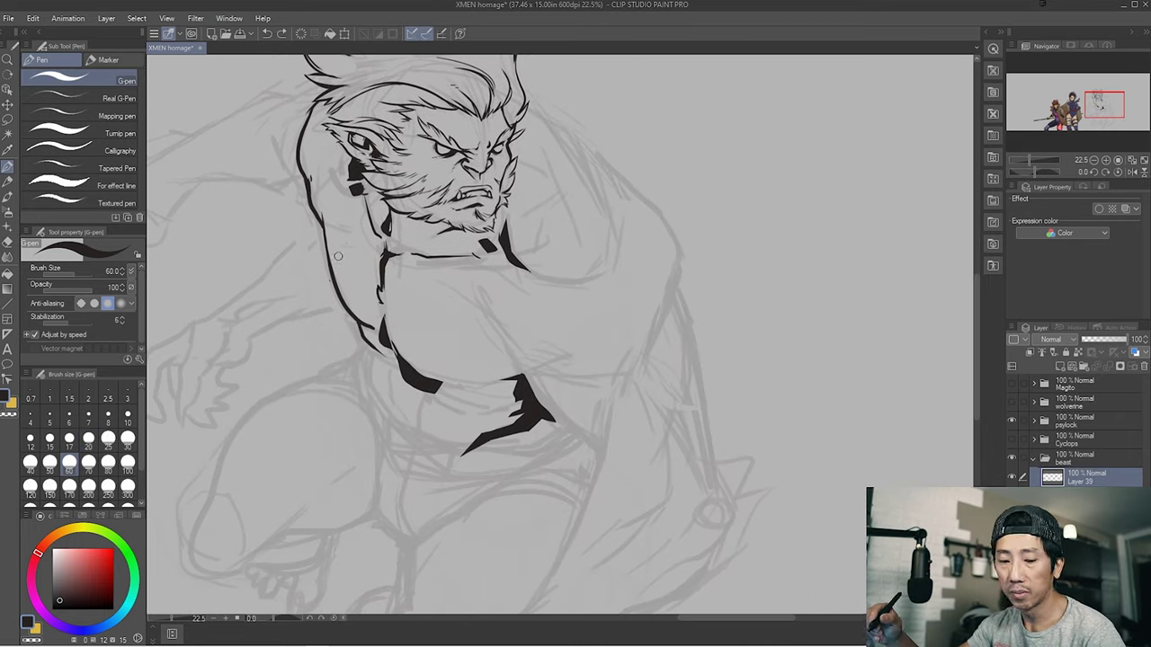
drag(306, 185, 329, 266)
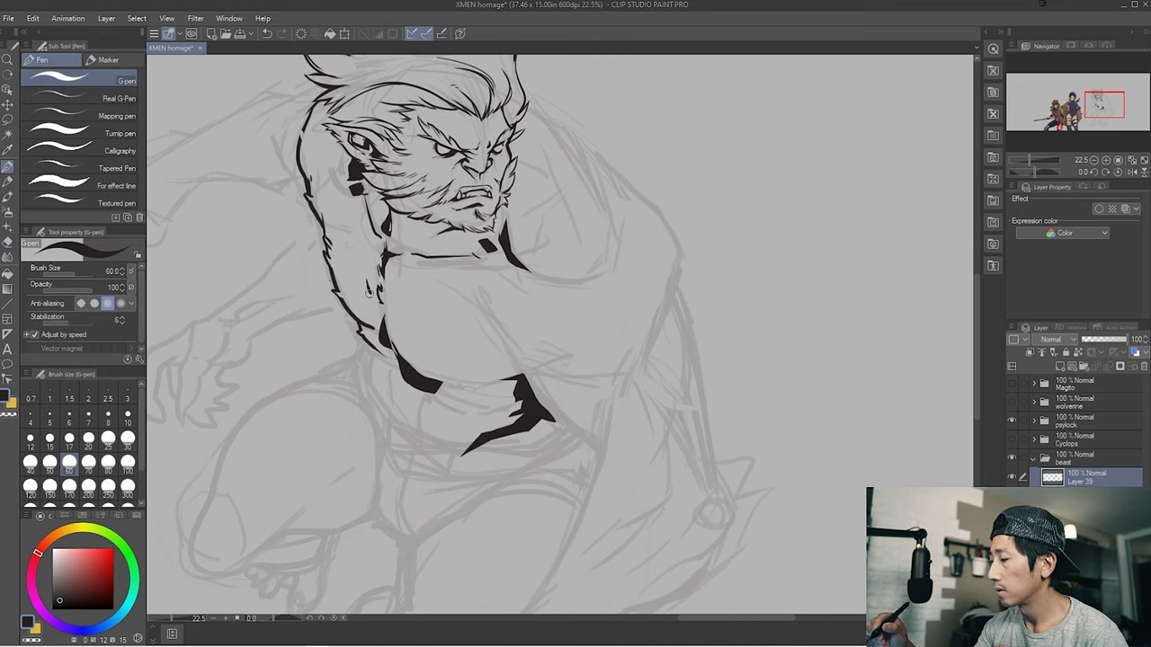
Set the brush size to 40 and ink the chest contour, shading spikes and the lower torso edge.
click(29, 462)
drag(524, 384, 470, 294)
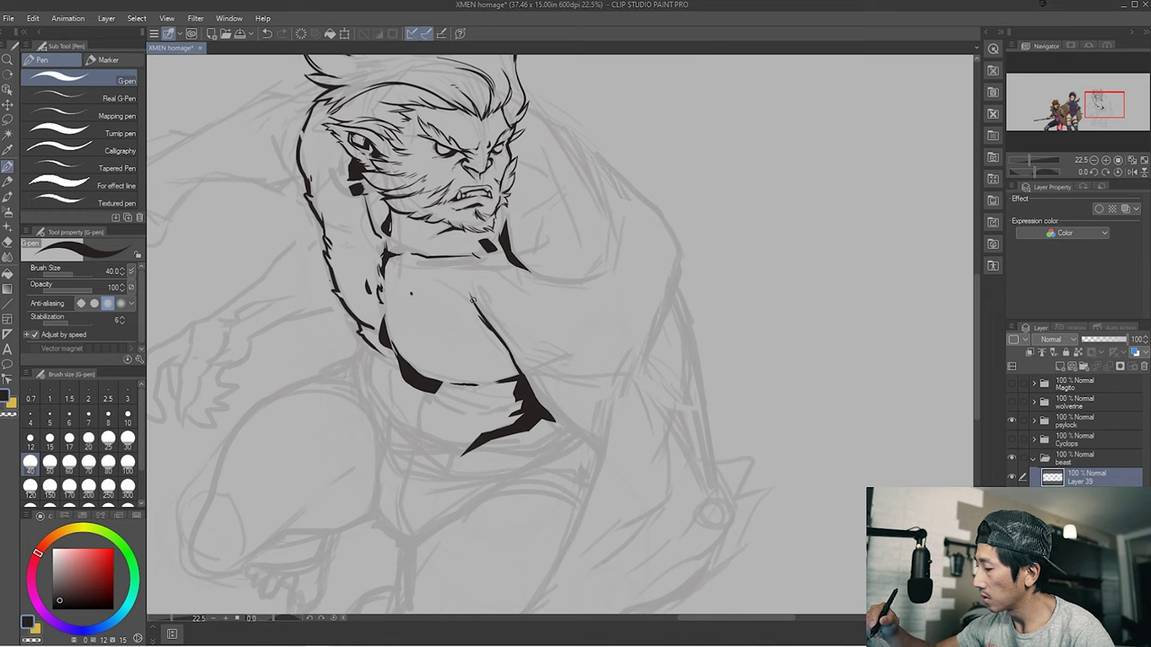
mouse_move(468, 370)
mouse_down()
mouse_move(495, 383)
mouse_move(411, 353)
mouse_up()
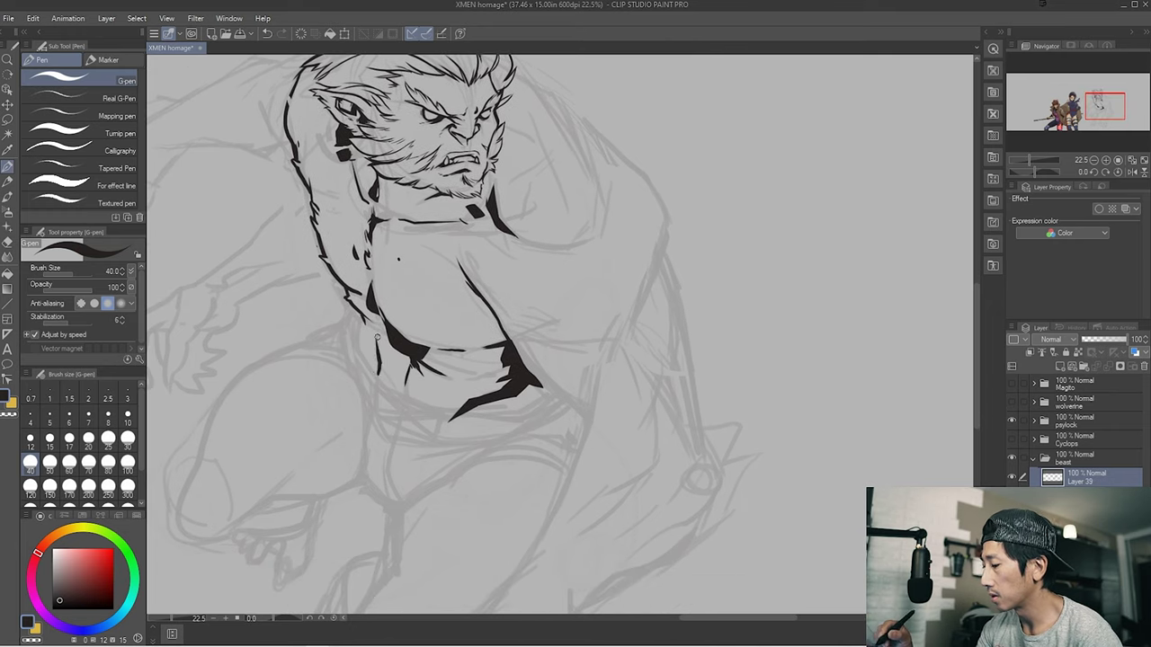
mouse_move(360, 313)
mouse_down()
mouse_move(380, 385)
mouse_move(396, 297)
mouse_move(886, 365)
mouse_up()
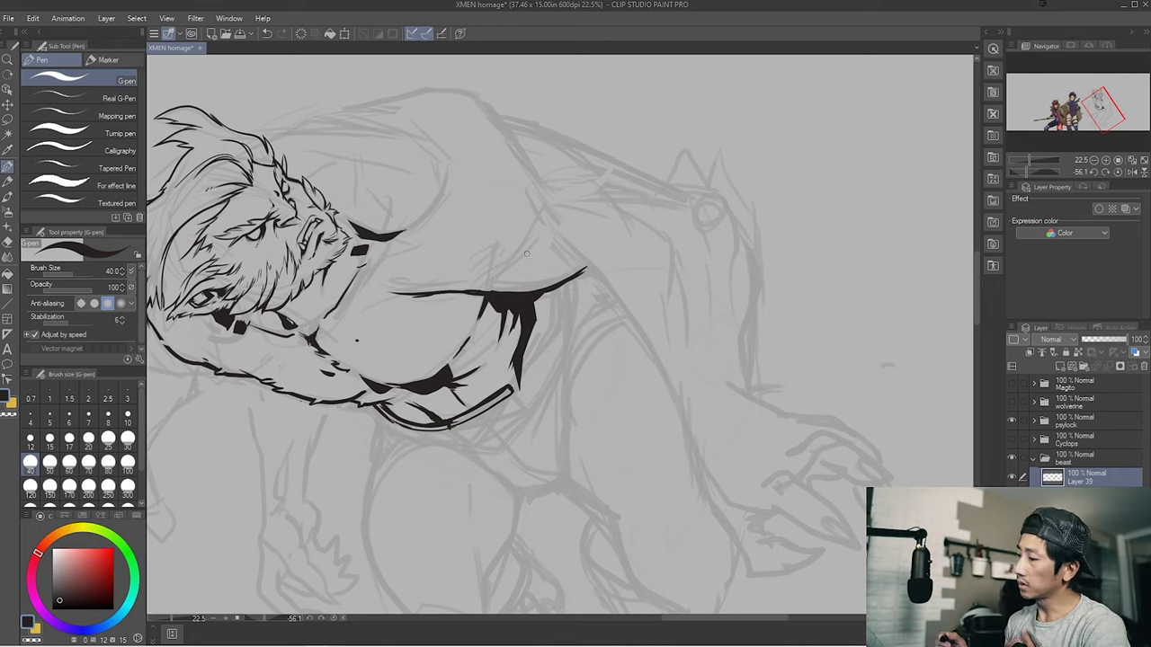
drag(540, 225, 477, 277)
key(ctrl+z)
drag(553, 274, 355, 90)
key(ctrl+z)
drag(508, 296, 638, 349)
key(ctrl+z)
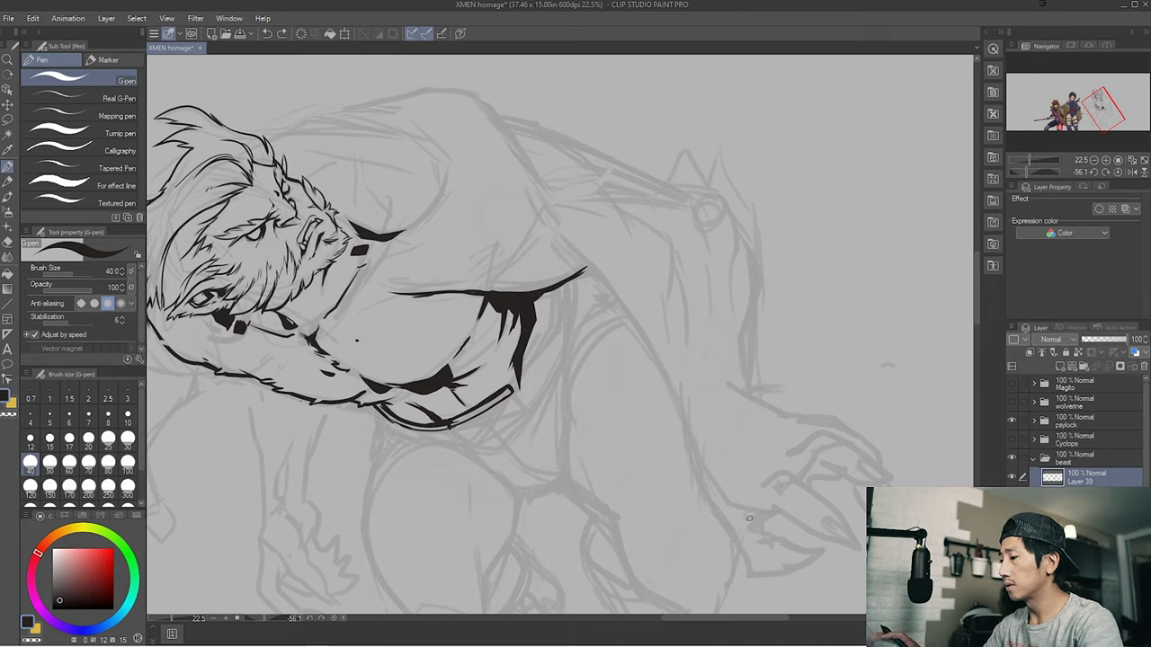
Ink a rectangular belt buckle at the front of the waist below the torso with the G-pen.
drag(749, 518, 773, 449)
scroll(787, 415, down, 3)
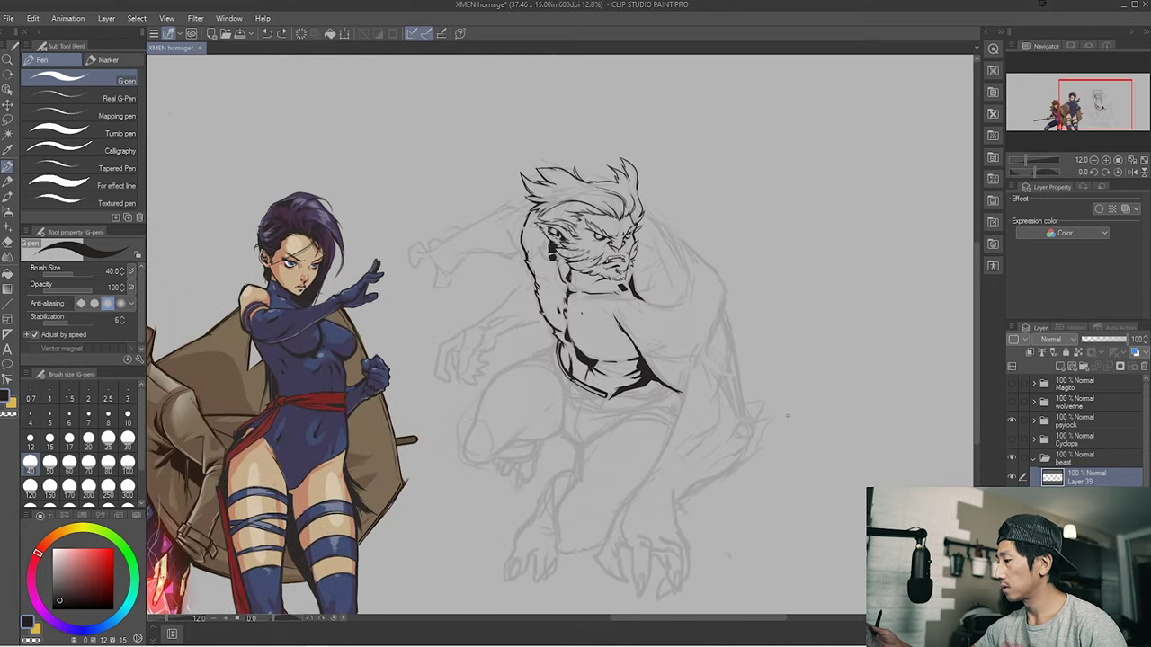
scroll(788, 415, down, 2)
scroll(788, 415, up, 3)
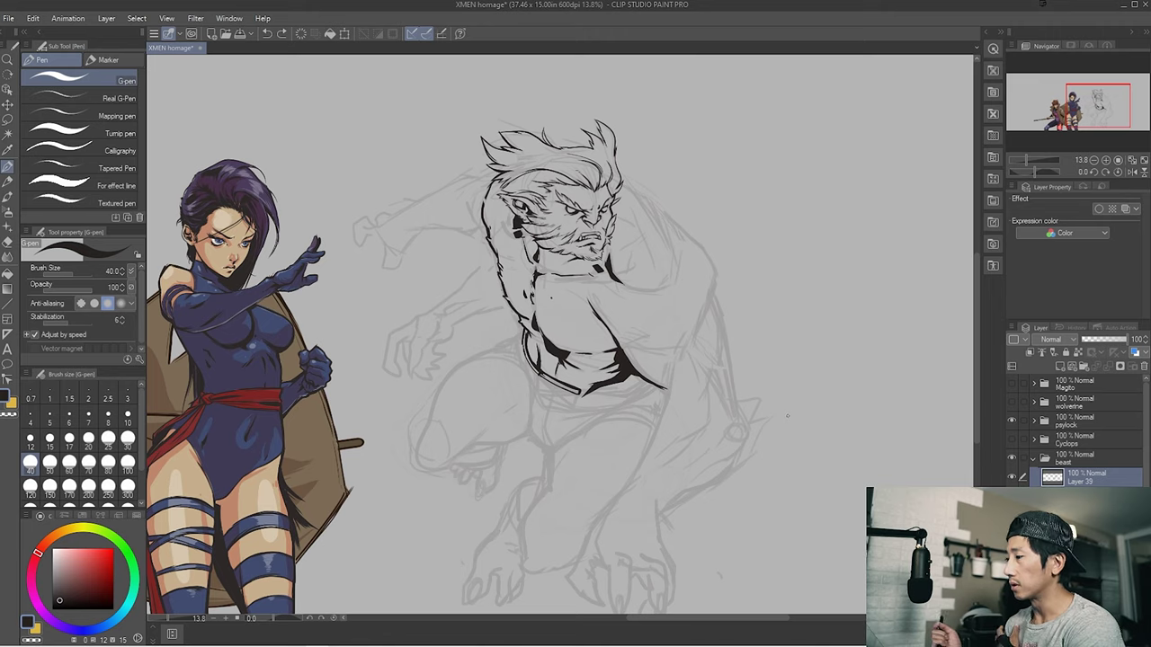
scroll(788, 416, up, 3)
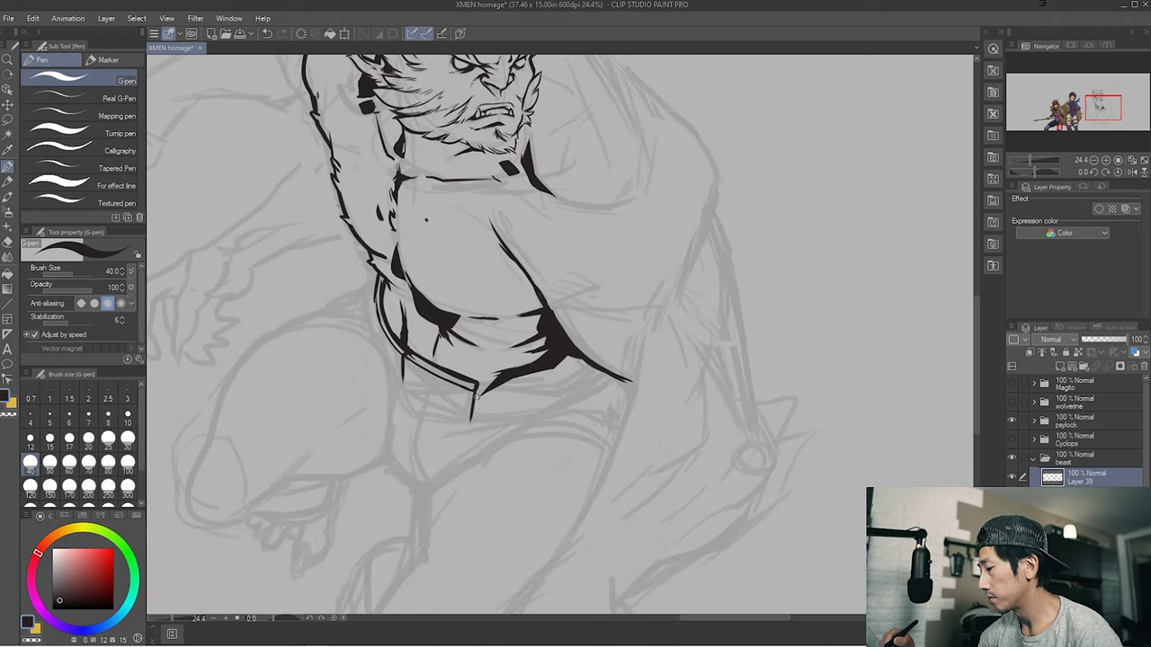
drag(407, 389, 471, 421)
drag(378, 274, 401, 387)
key(ctrl+z)
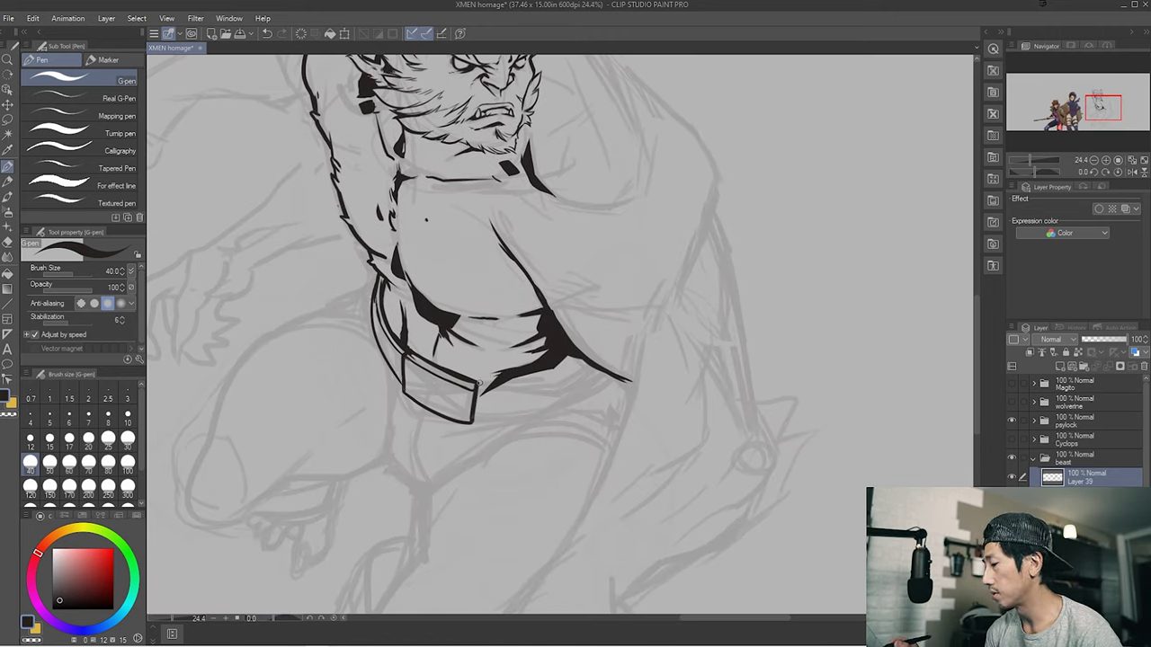
key(e)
scroll(570, 396, down, 3)
key(ctrl+t)
drag(486, 350, 767, 300)
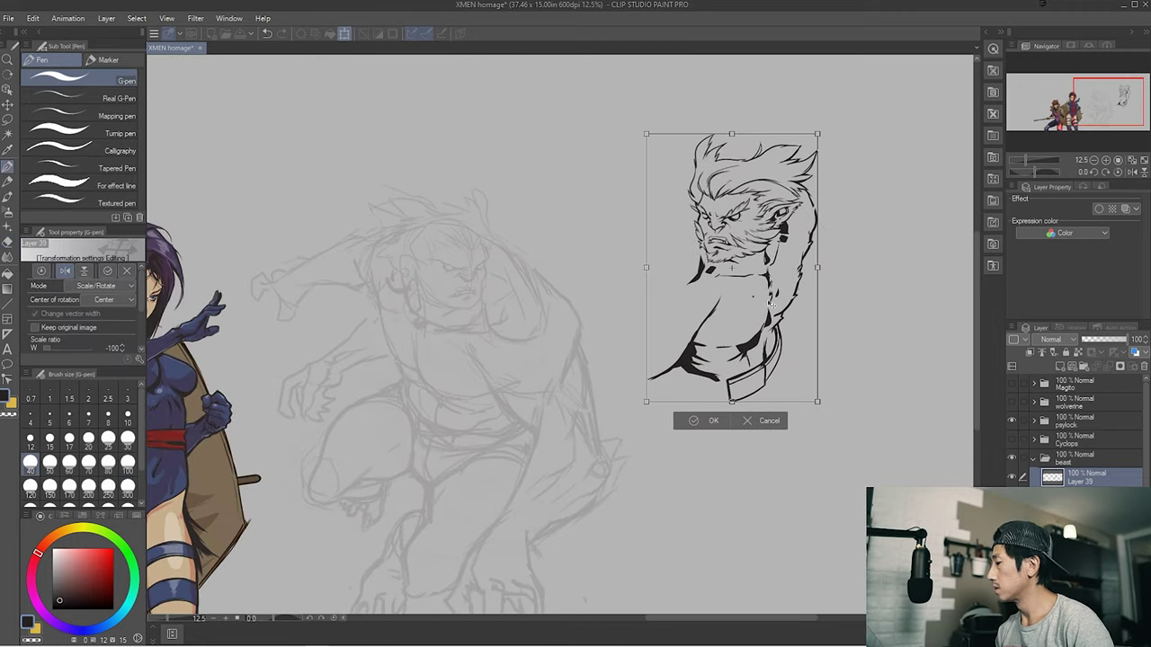
key(Escape)
Ink the curved shoulder line running from beneath the chin across the top of the crossing arm with the G-pen.
key(p)
scroll(767, 300, up, 1)
drag(419, 346, 469, 353)
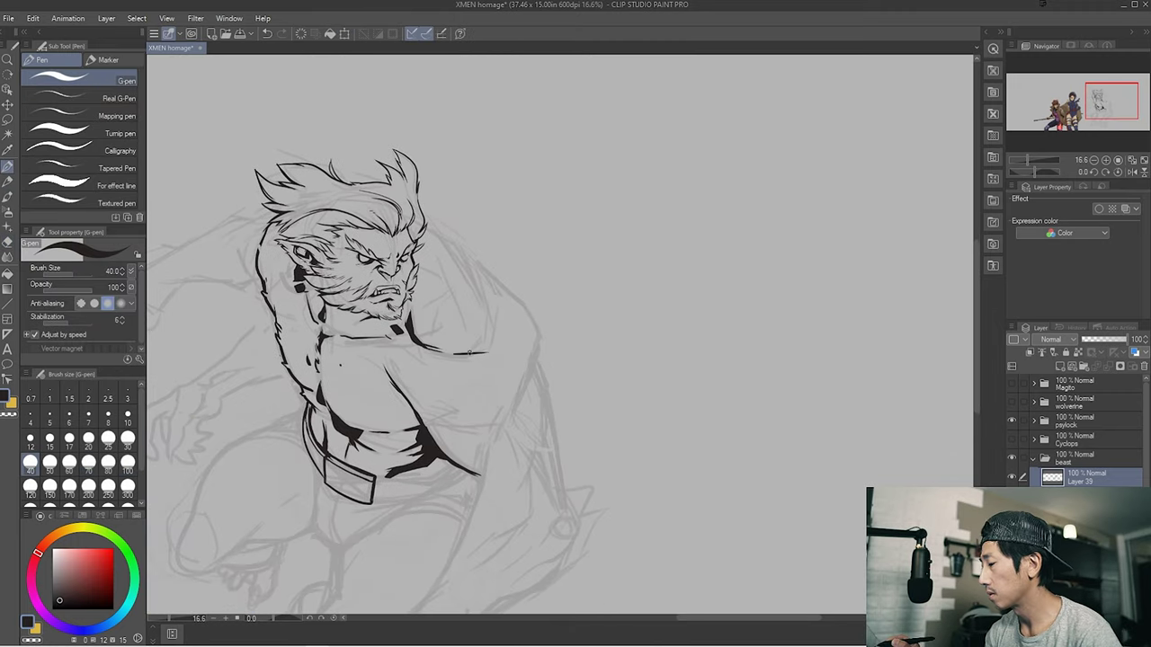
scroll(485, 345, up, 3)
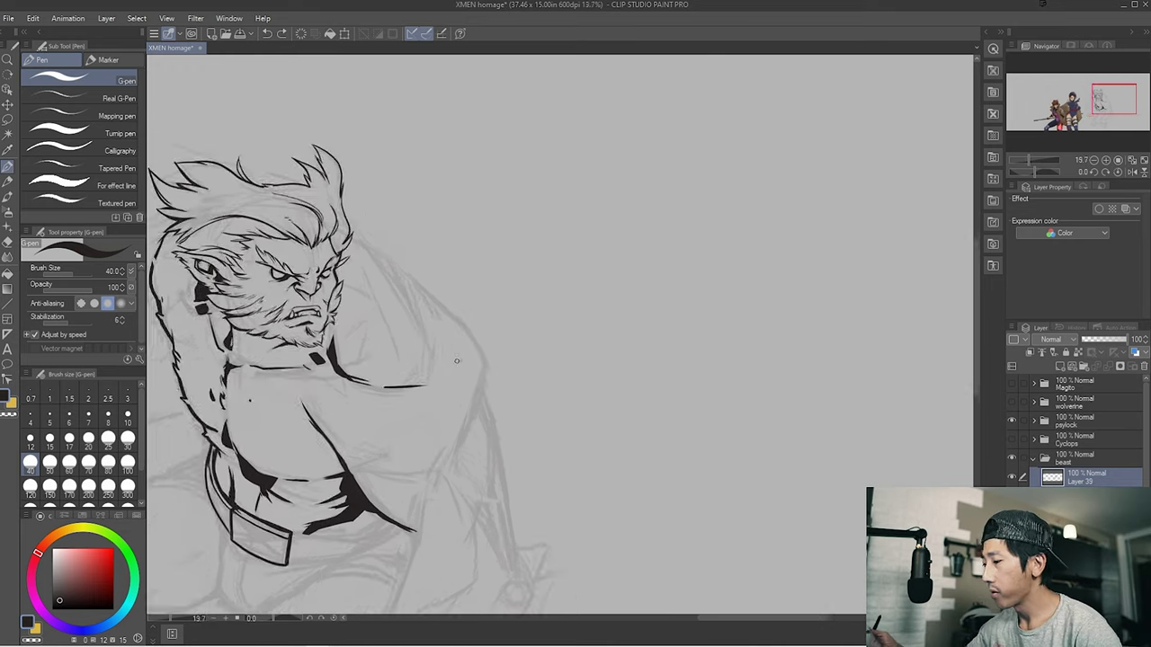
drag(405, 292, 367, 328)
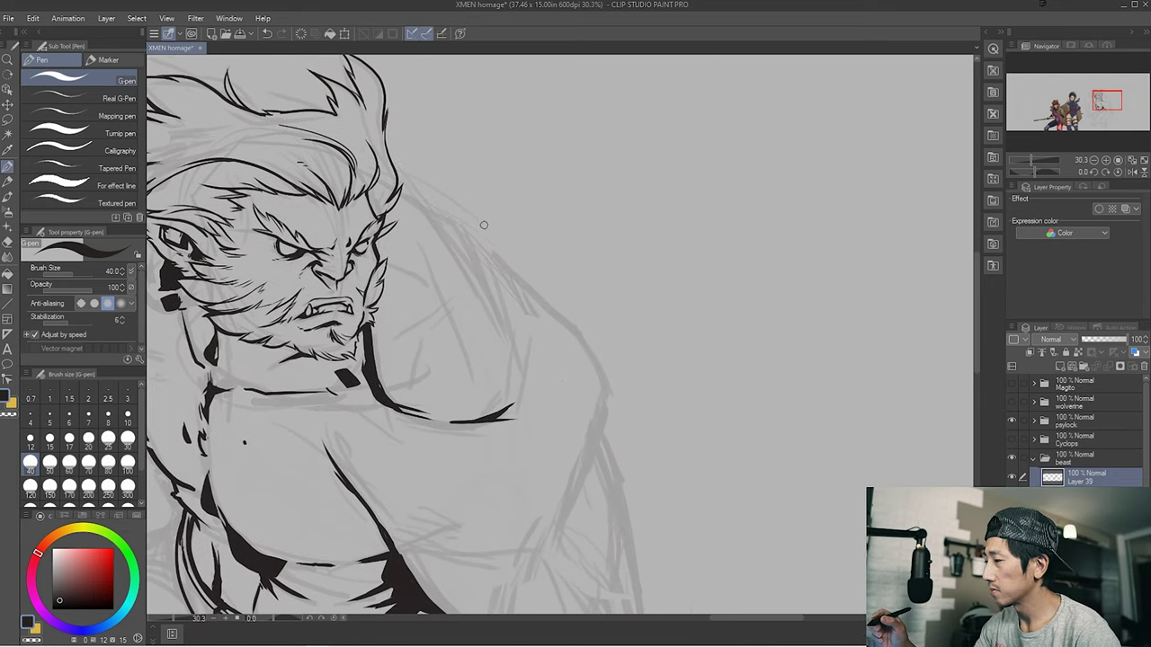
Ink the jagged fur outline of the back and shoulder, and fill a black shadow beneath the upper arm.
drag(397, 171, 454, 223)
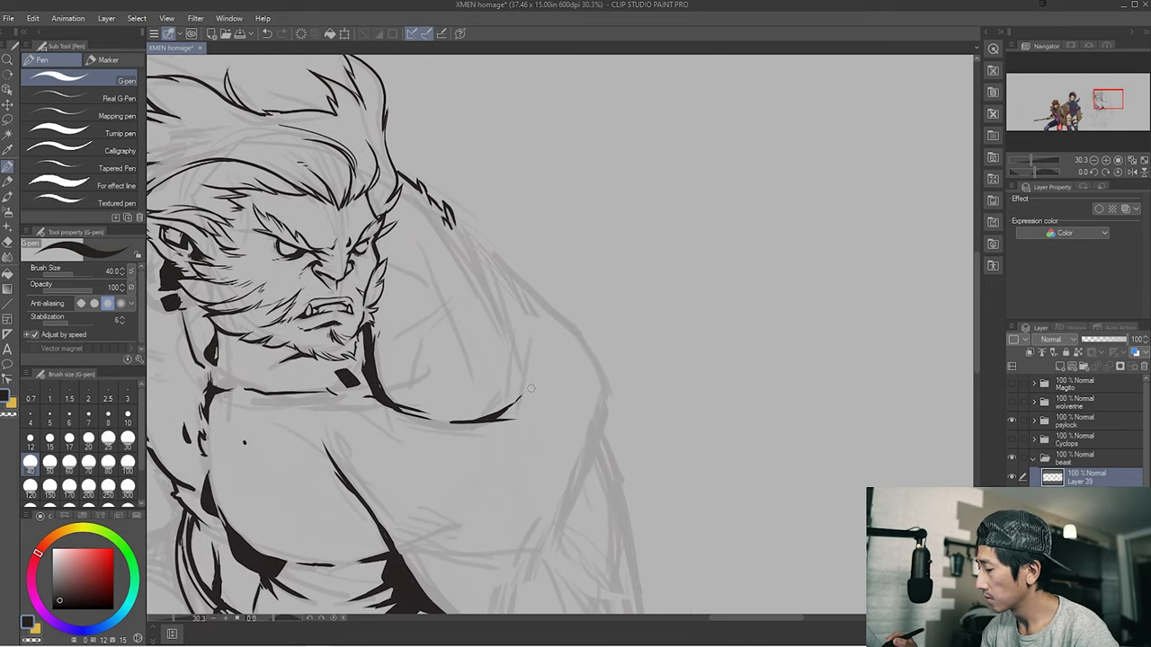
drag(520, 358, 507, 300)
drag(455, 220, 588, 344)
mouse_move(455, 221)
mouse_down()
mouse_move(435, 183)
mouse_move(447, 272)
mouse_up()
mouse_move(402, 151)
mouse_down()
mouse_move(419, 223)
mouse_move(463, 259)
mouse_move(372, 70)
mouse_up()
mouse_move(543, 208)
mouse_down()
mouse_move(510, 290)
mouse_move(531, 245)
mouse_up()
drag(557, 243, 532, 300)
mouse_move(532, 294)
mouse_down()
mouse_move(528, 231)
mouse_move(499, 382)
mouse_up()
key(g)
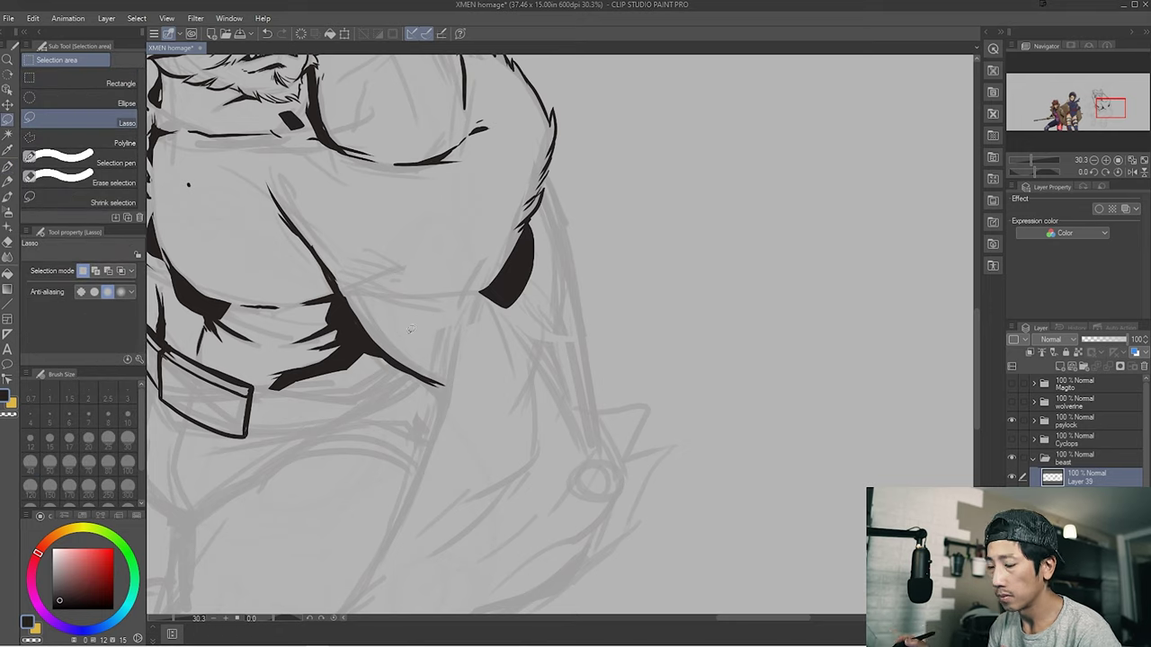
key(p)
Ink the arm's outer edge down to the elbow and the inner arm lines beside the torso.
mouse_move(561, 210)
mouse_down()
mouse_move(525, 237)
mouse_move(596, 413)
mouse_move(637, 420)
mouse_up()
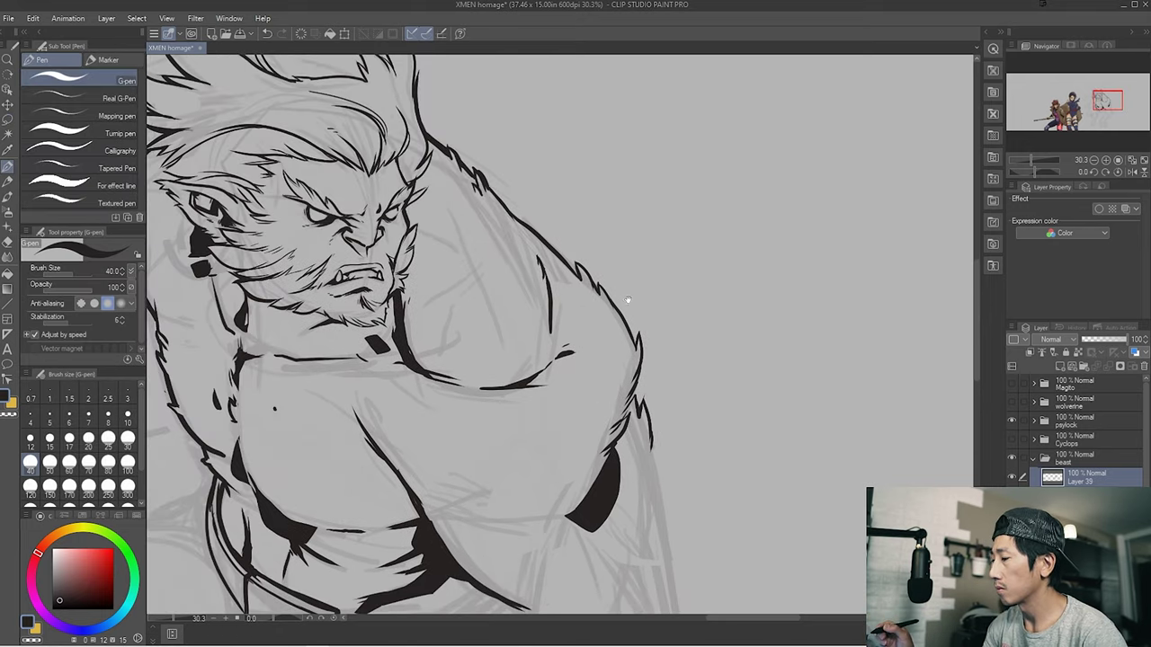
drag(628, 300, 457, 118)
drag(390, 340, 398, 284)
drag(370, 384, 371, 355)
drag(371, 354, 385, 237)
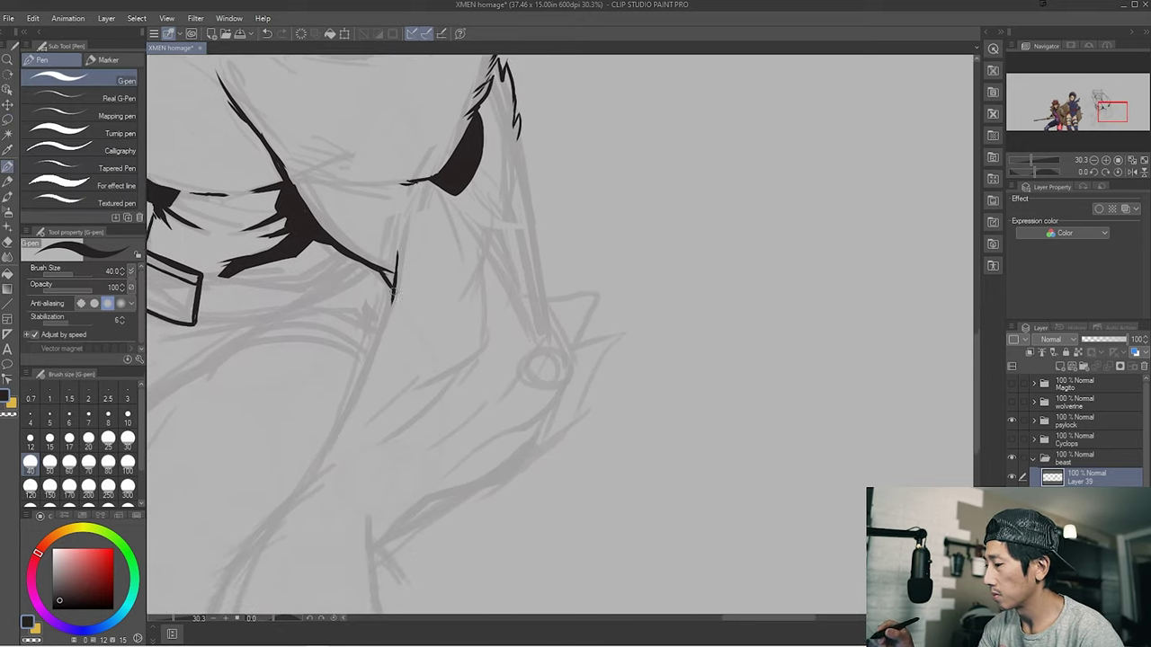
drag(413, 198, 385, 274)
mouse_move(461, 273)
mouse_down()
mouse_move(442, 372)
mouse_move(444, 340)
mouse_up()
drag(474, 156, 502, 310)
mouse_move(543, 350)
mouse_down()
mouse_move(566, 266)
mouse_move(531, 311)
mouse_up()
Ink pointed fur tufts sticking out at the elbow, following the rough sketch.
mouse_move(485, 256)
mouse_down()
mouse_move(502, 297)
mouse_move(562, 259)
mouse_up()
mouse_move(562, 260)
mouse_down()
mouse_move(535, 323)
mouse_move(589, 315)
mouse_up()
drag(460, 391, 535, 343)
drag(535, 342, 474, 359)
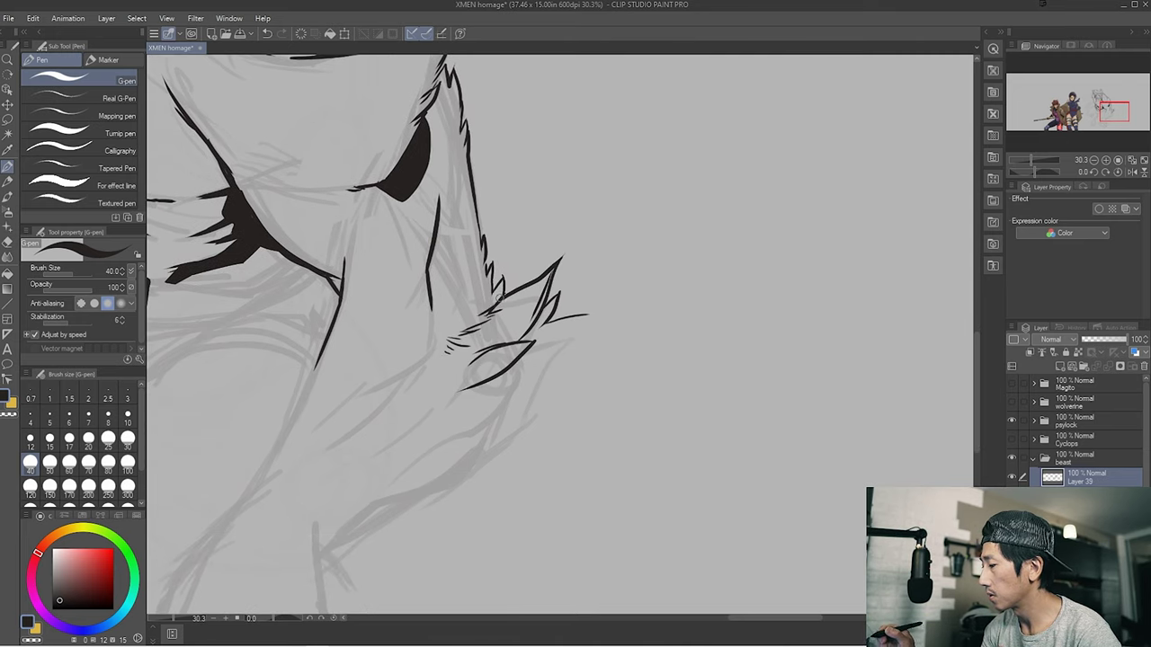
Add short fur strokes along the chest, torso and shoulder contours and extend the inner arm line into the forearm.
drag(398, 341, 480, 567)
drag(447, 200, 604, 235)
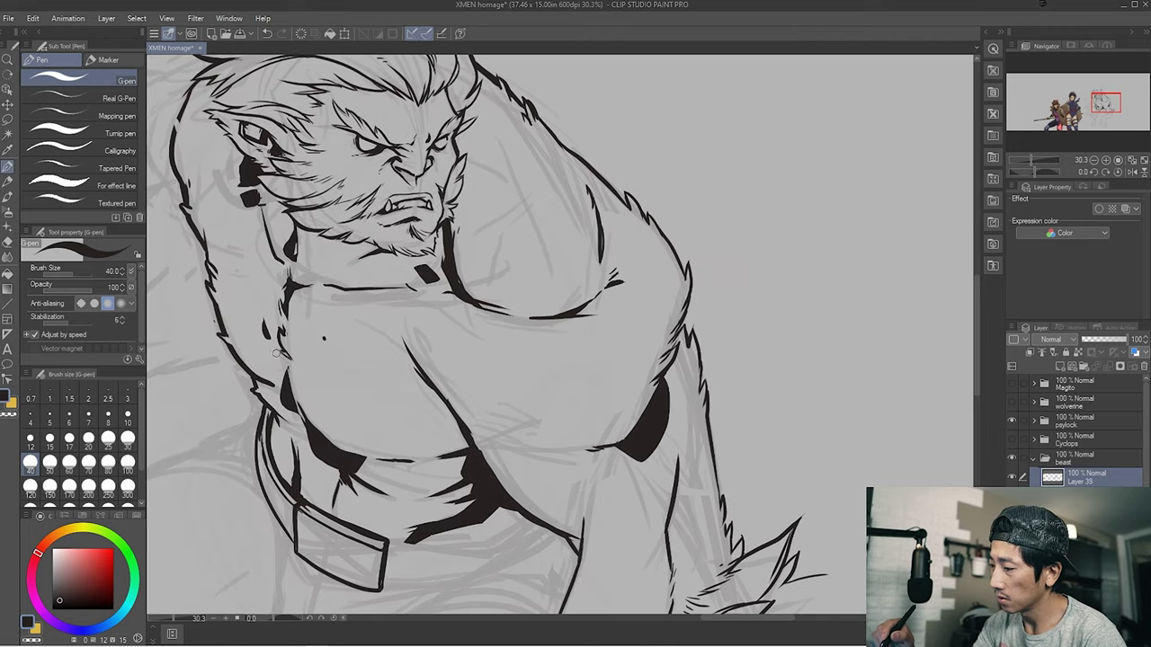
drag(468, 261, 509, 315)
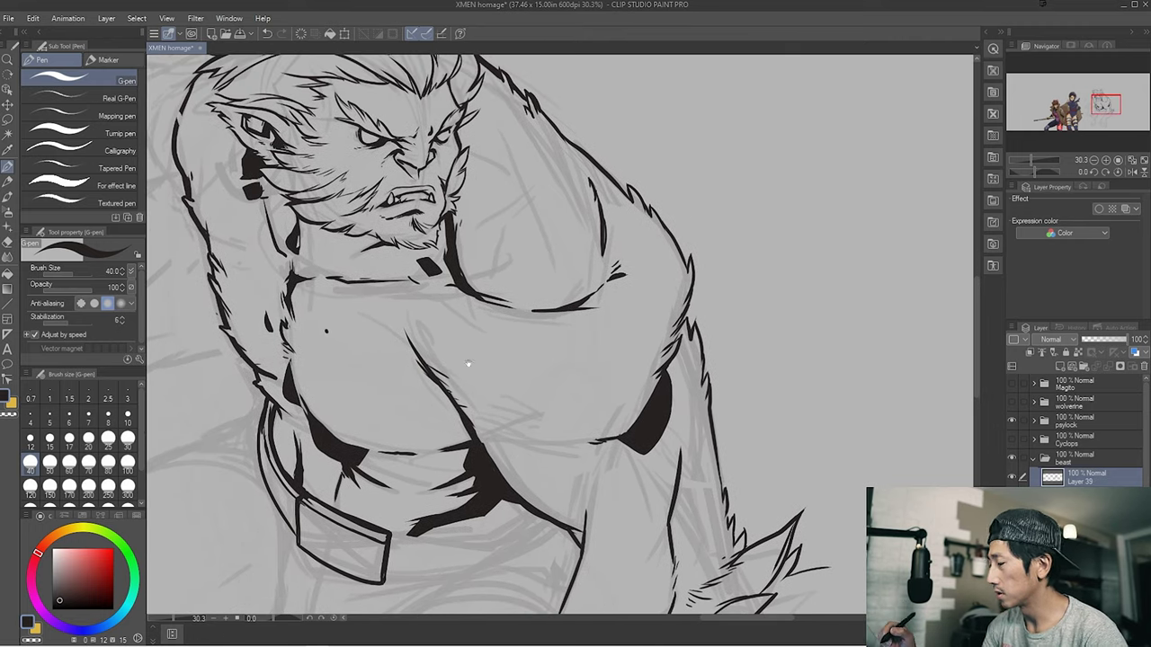
mouse_move(587, 298)
mouse_down()
mouse_move(509, 280)
mouse_move(497, 261)
mouse_up()
drag(566, 392, 531, 342)
drag(457, 389, 434, 165)
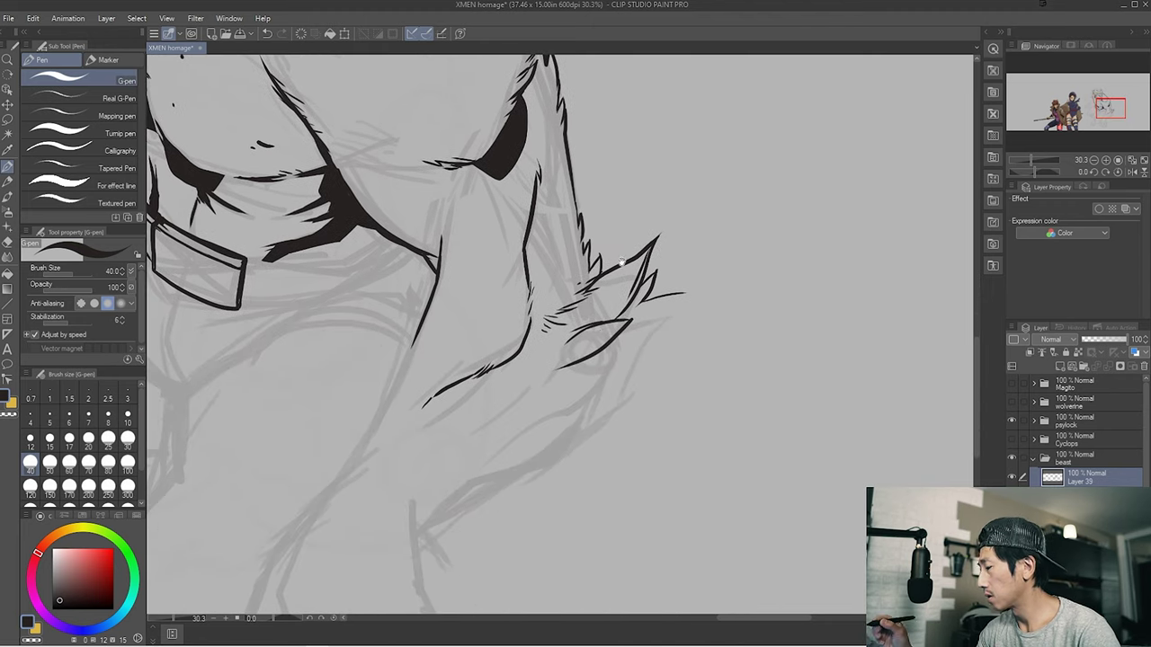
Ink spiky fur tufts down the outer forearm to its lower edge and a black crease inside the forearm.
drag(688, 289, 644, 344)
drag(677, 315, 637, 349)
drag(709, 346, 640, 359)
mouse_move(550, 392)
mouse_down()
mouse_move(678, 390)
mouse_move(526, 463)
mouse_up()
key(ctrl+z)
key(ctrl+z)
drag(544, 428, 568, 367)
mouse_move(550, 406)
mouse_down()
mouse_move(477, 444)
mouse_move(506, 405)
mouse_up()
drag(523, 420, 494, 430)
drag(554, 314, 481, 353)
Ink the inner forearm contour with small fur strokes, running it down through the wrist to the thumb.
drag(431, 270, 443, 263)
drag(449, 274, 434, 297)
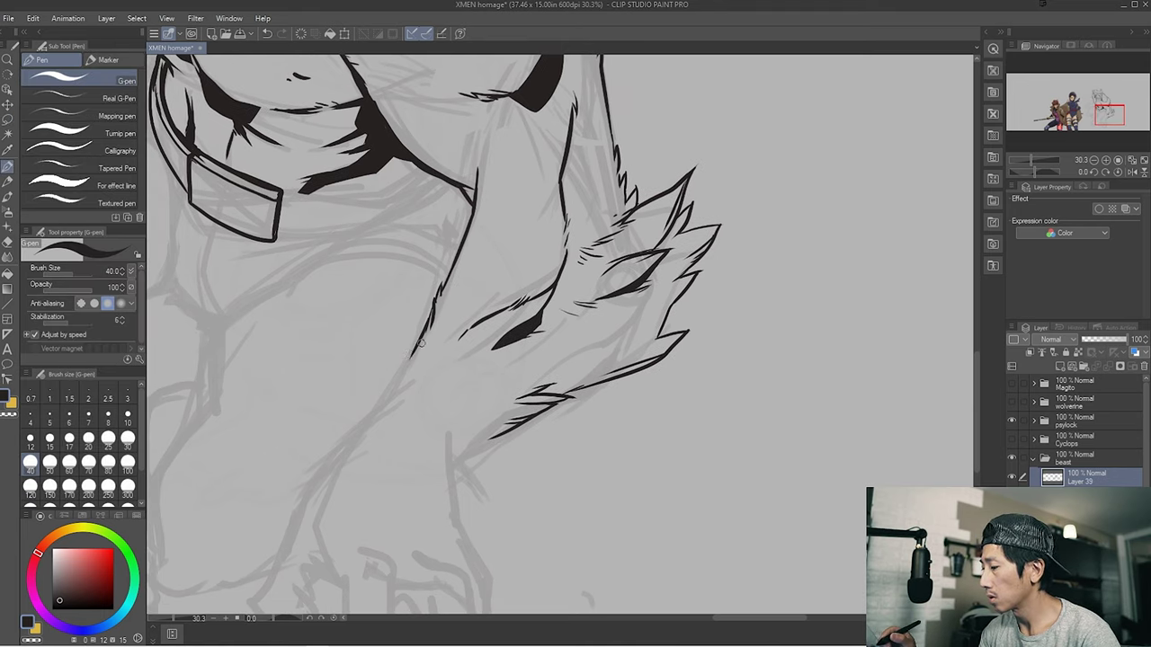
drag(421, 344, 455, 251)
mouse_move(422, 306)
mouse_down()
mouse_move(360, 370)
mouse_move(306, 486)
mouse_up()
Ink the thumb with its fur edge and pointed claw, and thicken the outline at the wrist.
drag(356, 407, 373, 483)
mouse_move(360, 450)
mouse_down()
mouse_move(349, 387)
mouse_move(376, 436)
mouse_move(329, 442)
mouse_up()
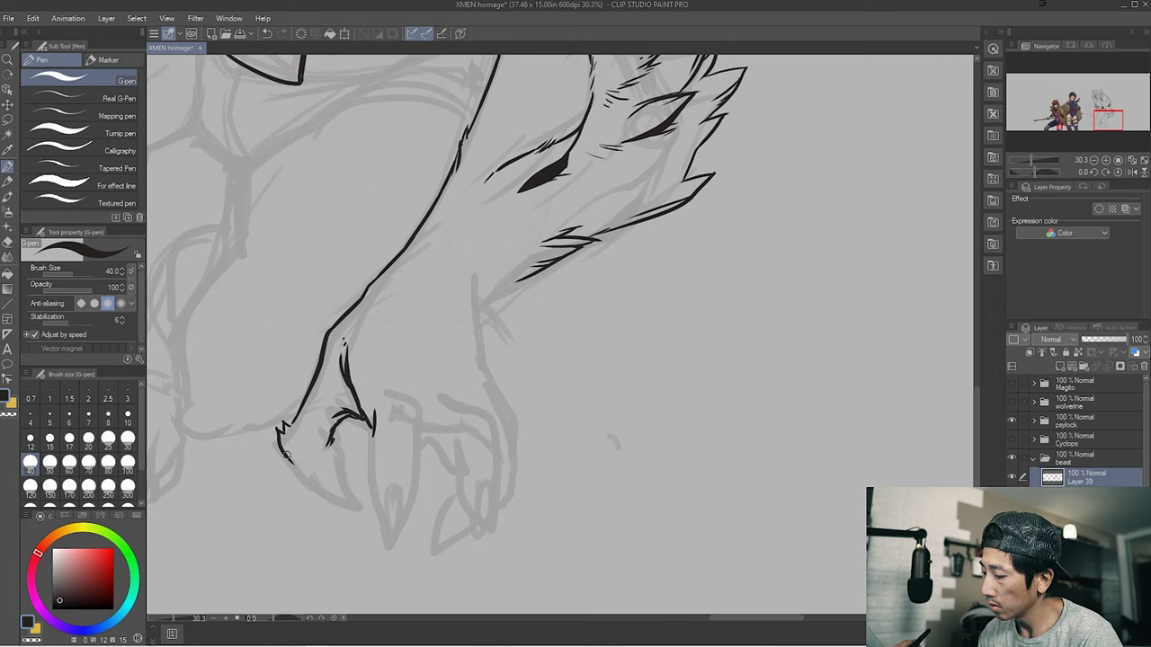
drag(306, 479, 362, 512)
drag(313, 475, 344, 483)
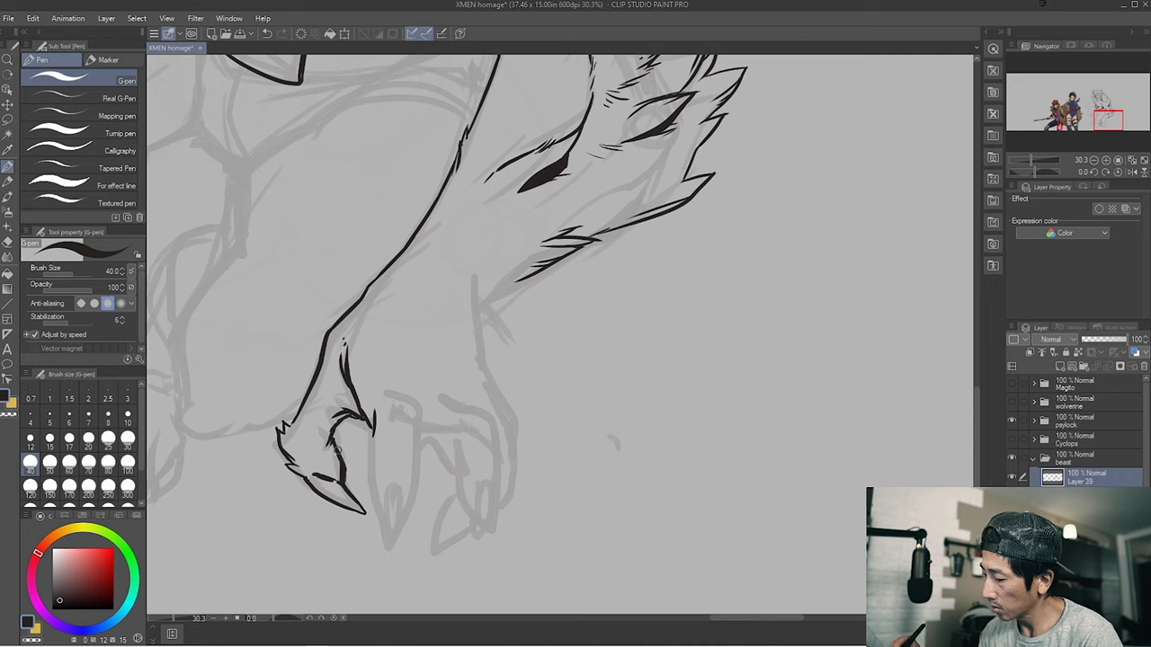
drag(360, 296, 317, 367)
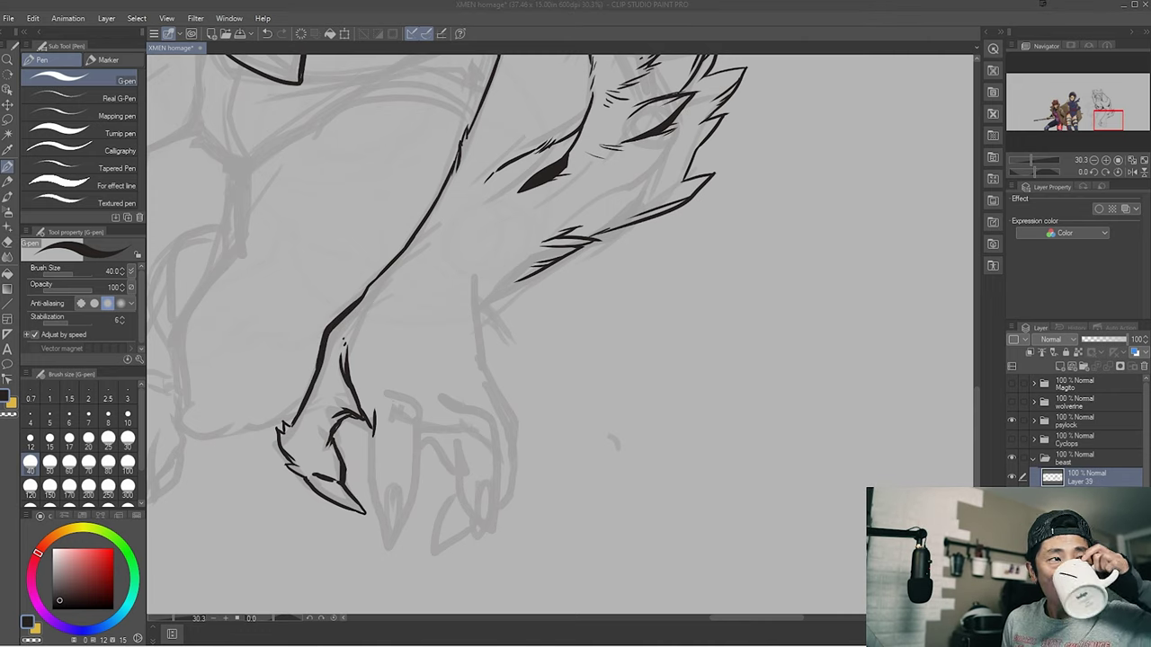
Fill black lasso shapes for the knuckle shadows and ink the outer wrist edge of the hand.
mouse_move(378, 378)
mouse_down()
mouse_move(424, 407)
mouse_move(397, 364)
mouse_move(496, 418)
mouse_up()
key(m)
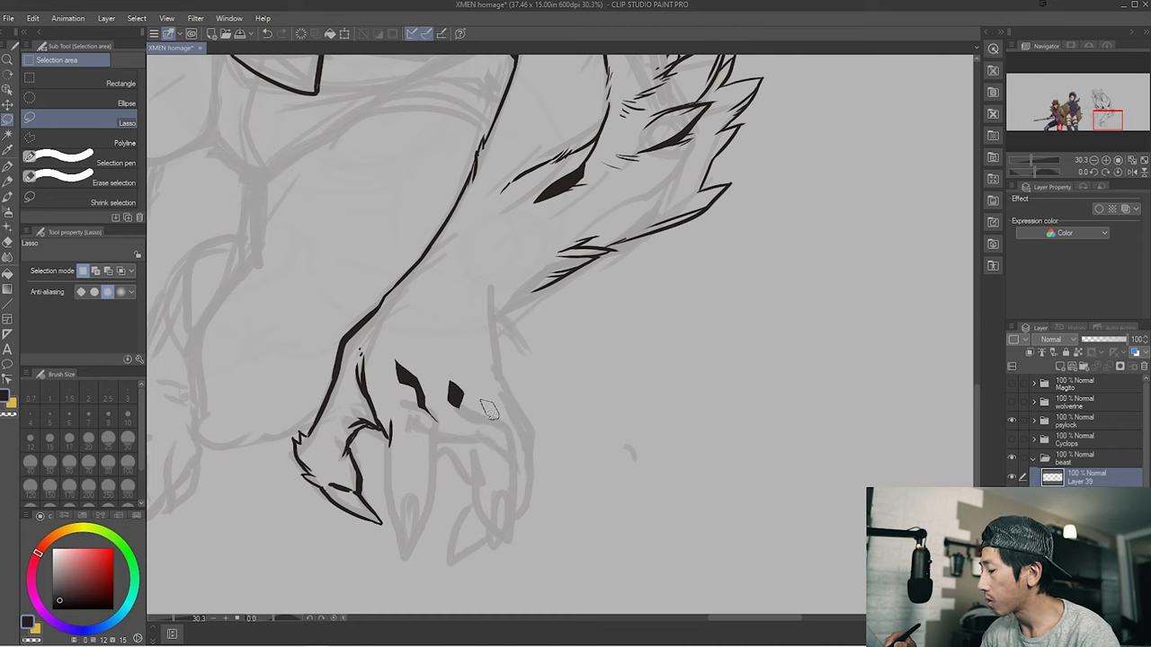
drag(486, 353, 504, 394)
key(p)
drag(404, 337, 414, 378)
mouse_move(537, 289)
mouse_down()
mouse_move(499, 310)
mouse_move(490, 354)
mouse_up()
drag(500, 297, 490, 370)
Fill two black lasso-selected shadow shapes in the fur of the outer forearm, and clear the selection.
mouse_move(467, 208)
mouse_down()
mouse_move(432, 351)
mouse_move(367, 401)
mouse_up()
key(m)
drag(566, 349, 611, 396)
click(641, 421)
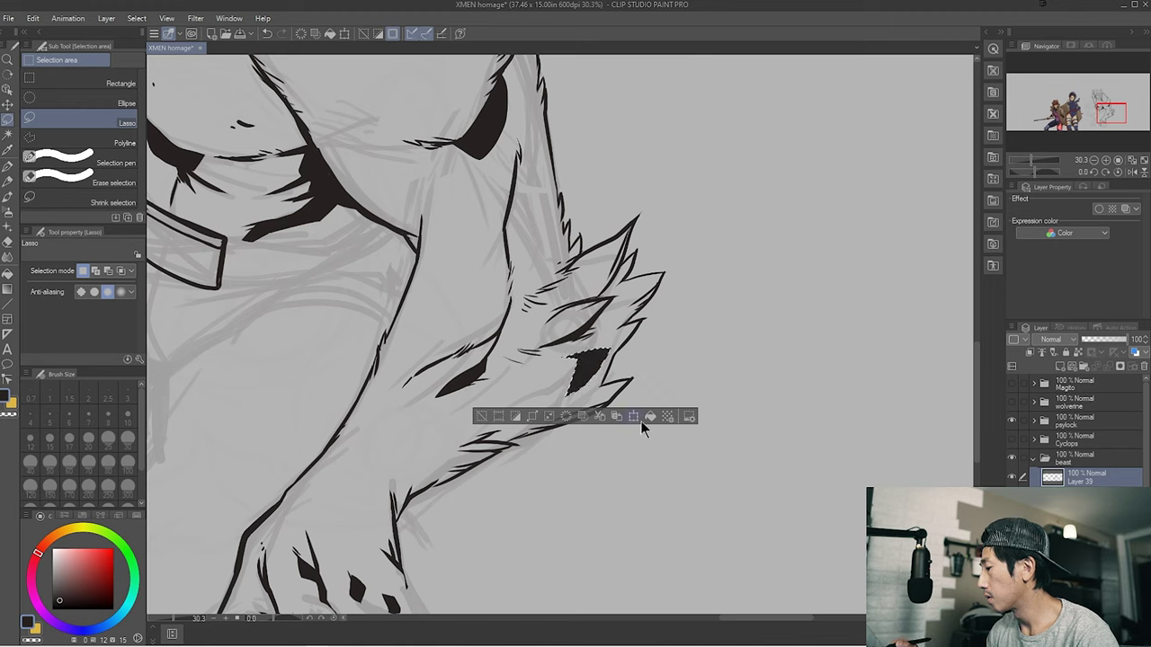
drag(540, 392, 485, 412)
key(ctrl+d)
mouse_move(613, 303)
mouse_down()
mouse_move(630, 270)
mouse_move(632, 69)
mouse_up()
Ink the index finger with its long claw and knuckle crease using the G-pen.
key(p)
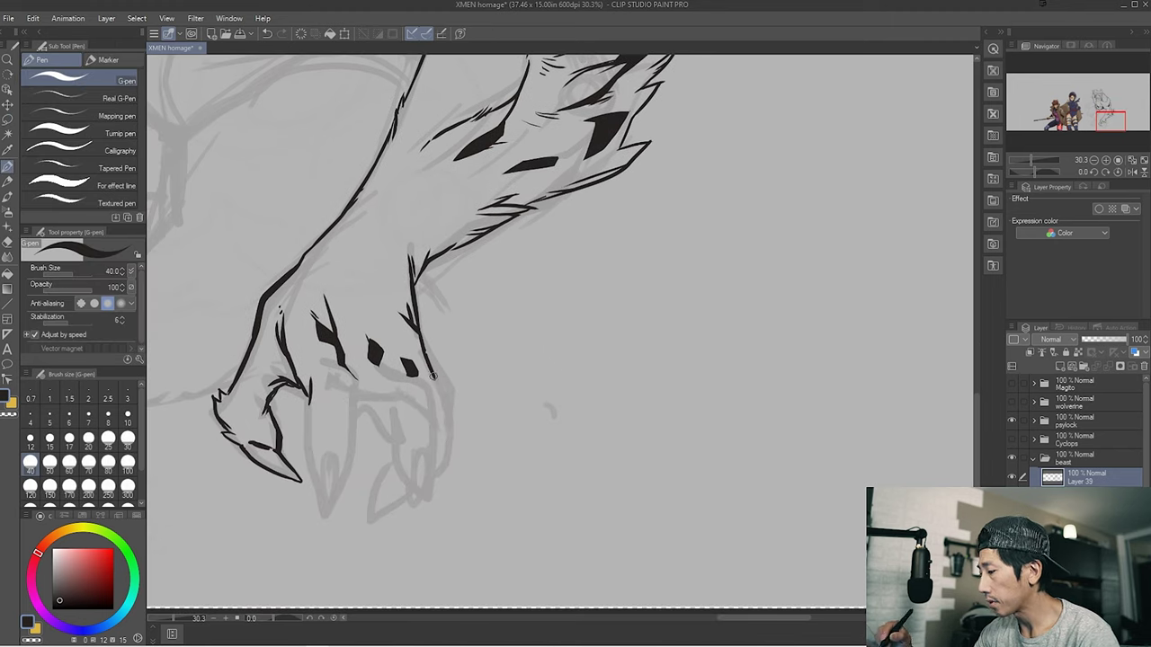
mouse_move(315, 479)
mouse_down()
mouse_move(350, 462)
mouse_move(322, 485)
mouse_move(329, 526)
mouse_move(356, 413)
mouse_up()
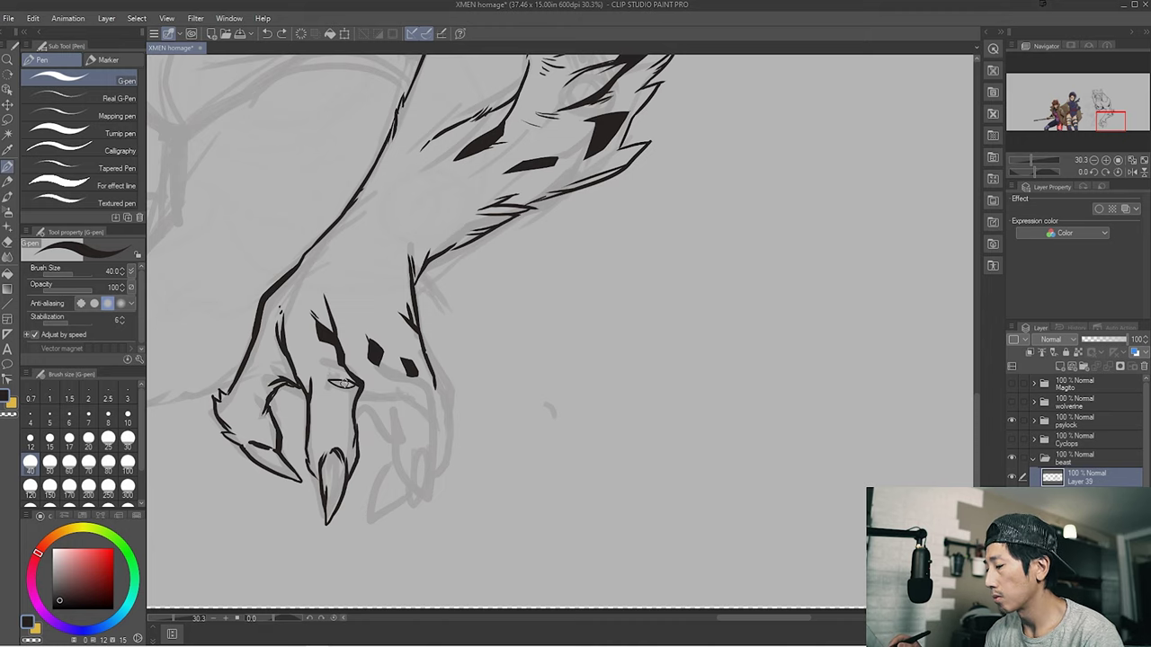
drag(291, 277, 312, 265)
Ink the middle finger's outline and the small detail strokes around the knuckles and back of the hand.
drag(357, 402, 430, 478)
drag(440, 412, 434, 478)
drag(417, 388, 442, 434)
drag(371, 363, 436, 406)
drag(334, 310, 338, 336)
drag(400, 356, 407, 376)
drag(411, 302, 419, 327)
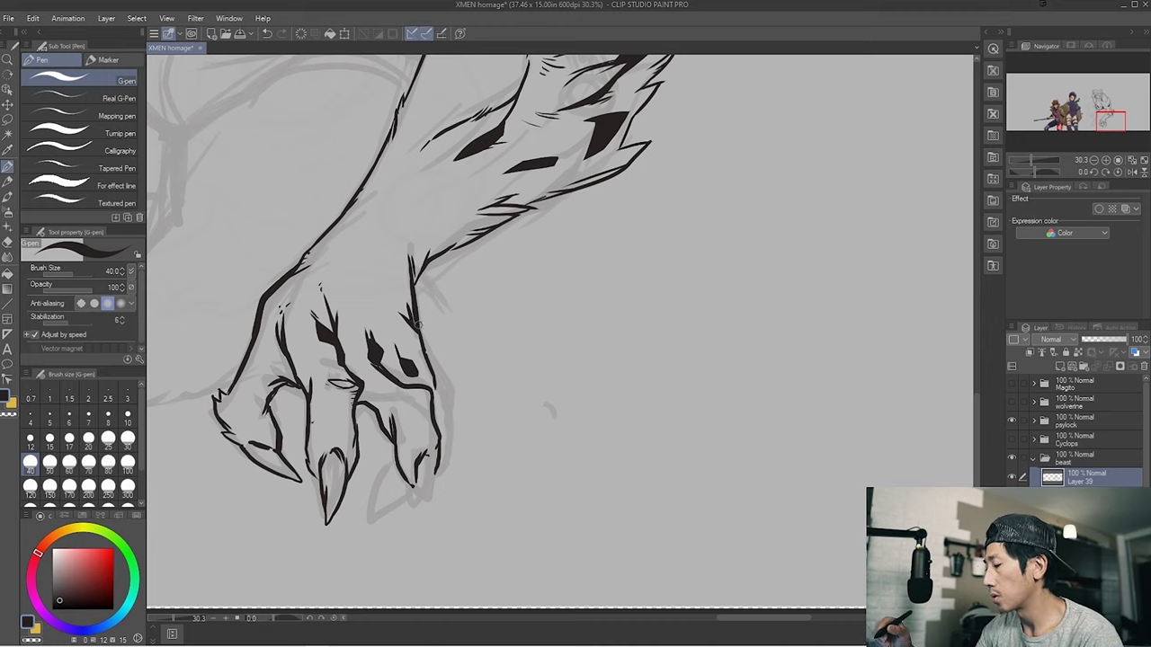
Ink the outermost finger and the remaining claws of the hand.
drag(435, 455, 421, 525)
mouse_move(435, 385)
mouse_down()
mouse_move(446, 403)
mouse_move(431, 520)
mouse_up()
mouse_move(419, 518)
mouse_down()
mouse_move(370, 529)
mouse_move(394, 475)
mouse_move(385, 494)
mouse_up()
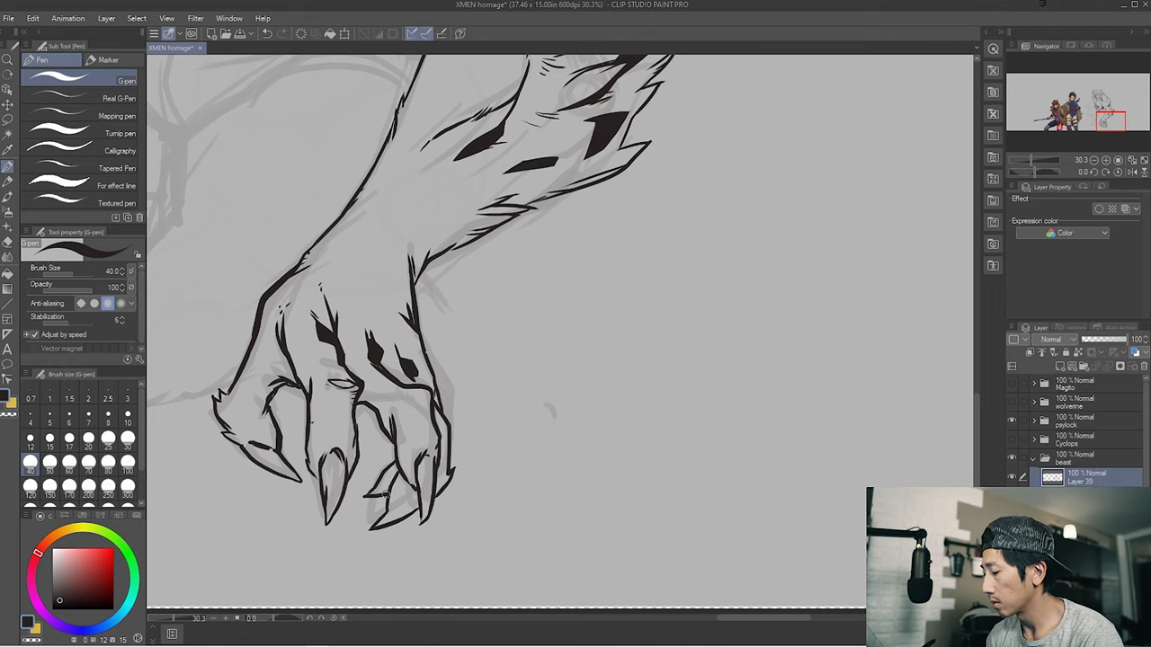
Ink the belt band around the waist from the buckle to the forearm.
drag(466, 414, 492, 496)
drag(481, 360, 434, 377)
drag(504, 383, 364, 423)
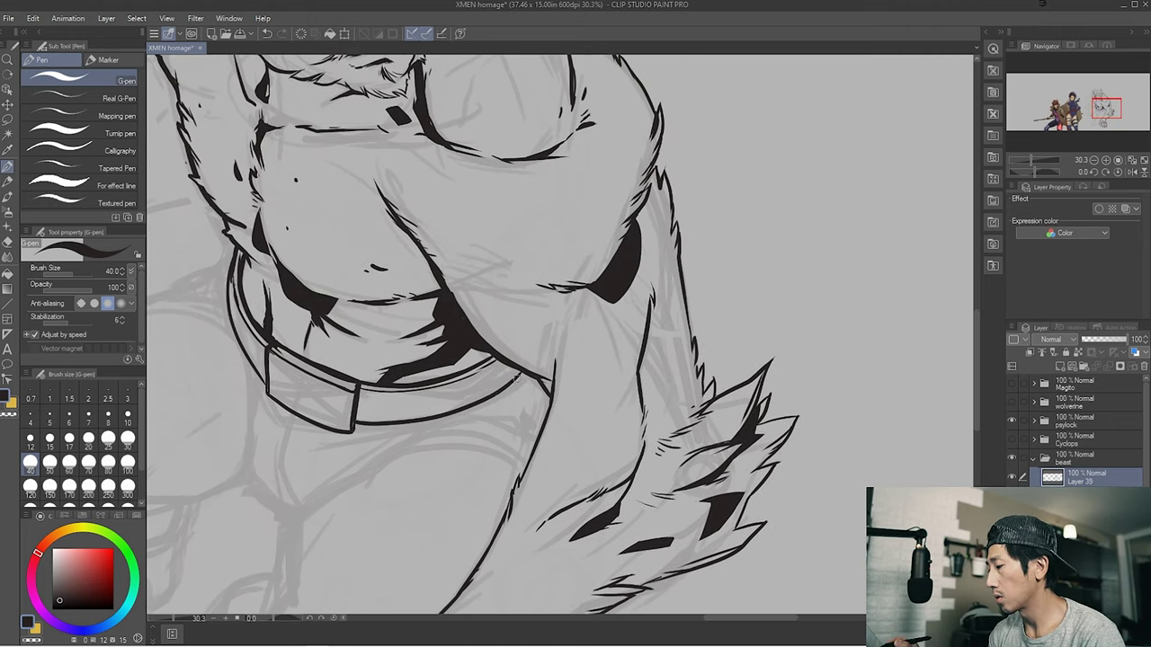
Lasso narrow shapes along the belt's lower edge and fill them black as shadows.
drag(449, 360, 540, 332)
key(m)
drag(371, 381, 378, 386)
click(539, 434)
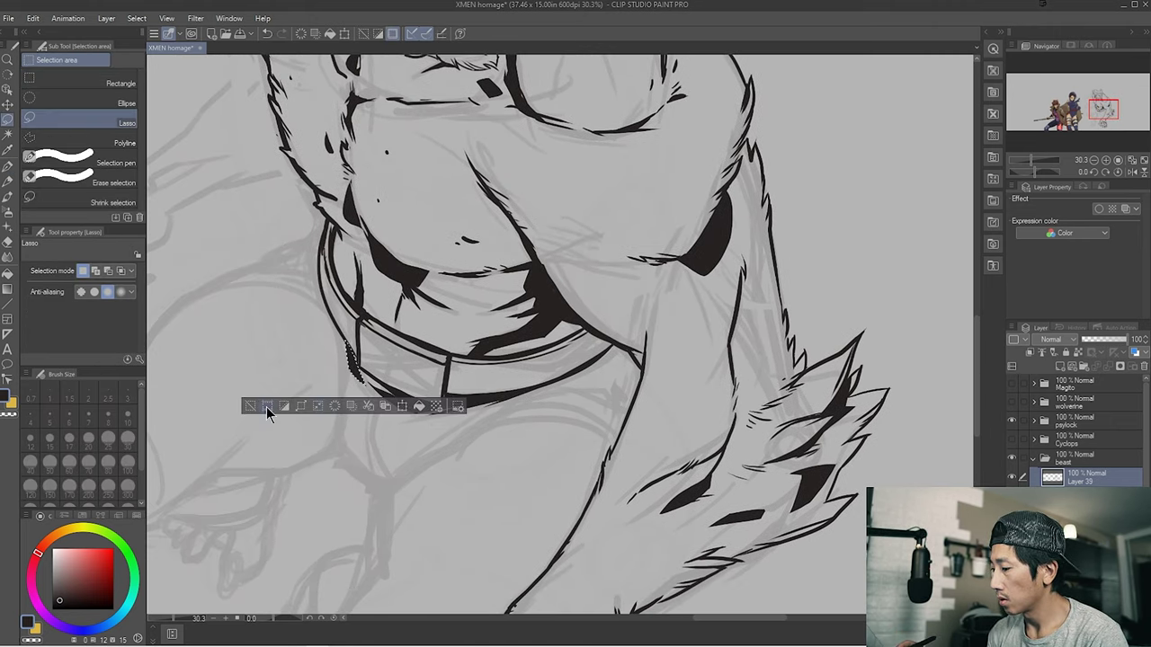
mouse_move(580, 340)
mouse_down()
mouse_move(526, 361)
mouse_move(559, 342)
mouse_up()
click(438, 388)
Lasso the shadow areas at the eye and under the hairline on the forehead and fill them black.
mouse_move(450, 179)
mouse_down()
mouse_move(503, 540)
mouse_move(441, 544)
mouse_up()
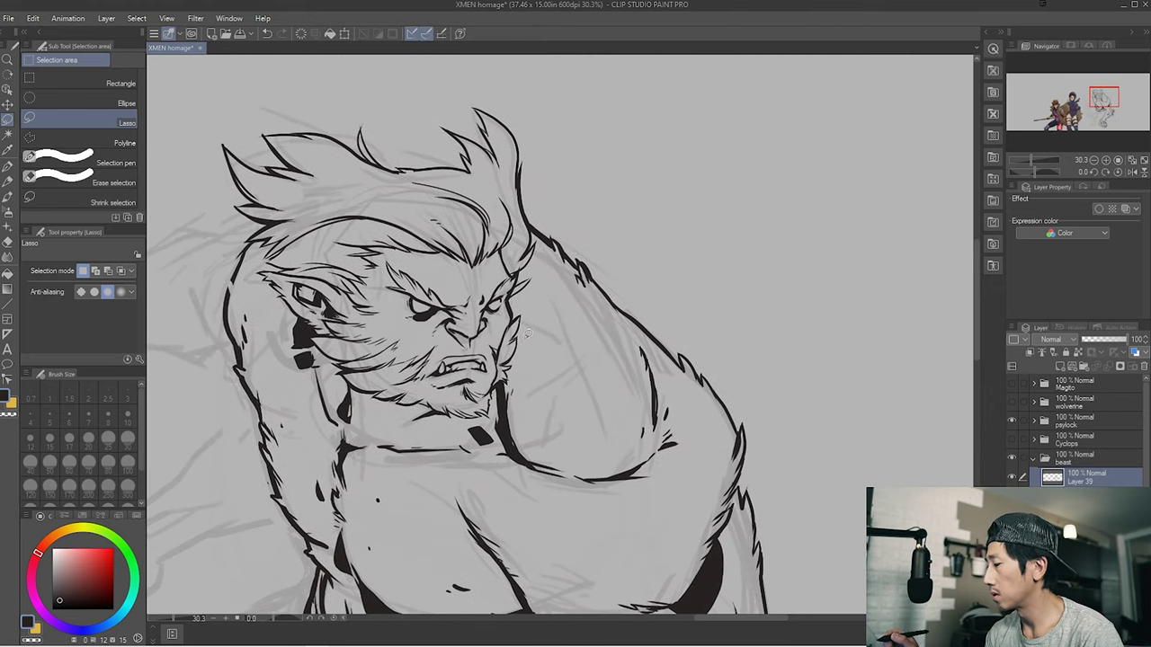
drag(416, 314, 437, 322)
click(454, 256)
mouse_move(432, 241)
mouse_down()
mouse_move(297, 221)
mouse_move(287, 244)
mouse_up()
click(275, 279)
Ink extra strokes on the line below the ear beside the neck with the G-pen, and save the illustration.
scroll(275, 279, down, 3)
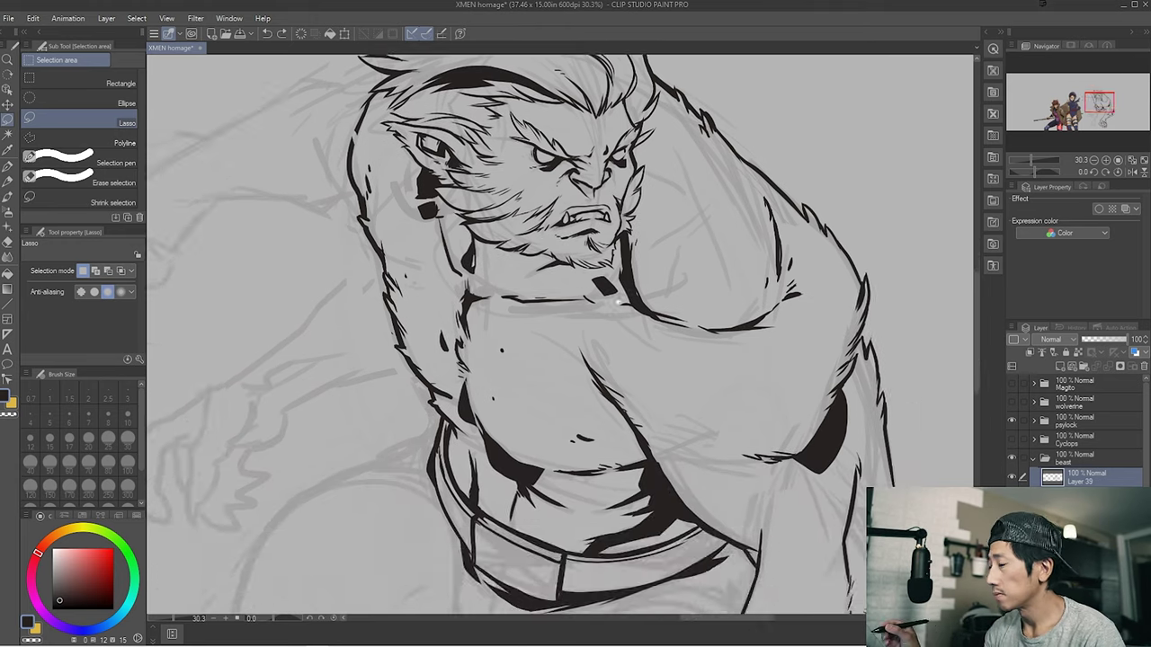
key(p)
mouse_move(321, 295)
mouse_down()
mouse_move(302, 277)
mouse_move(294, 214)
mouse_up()
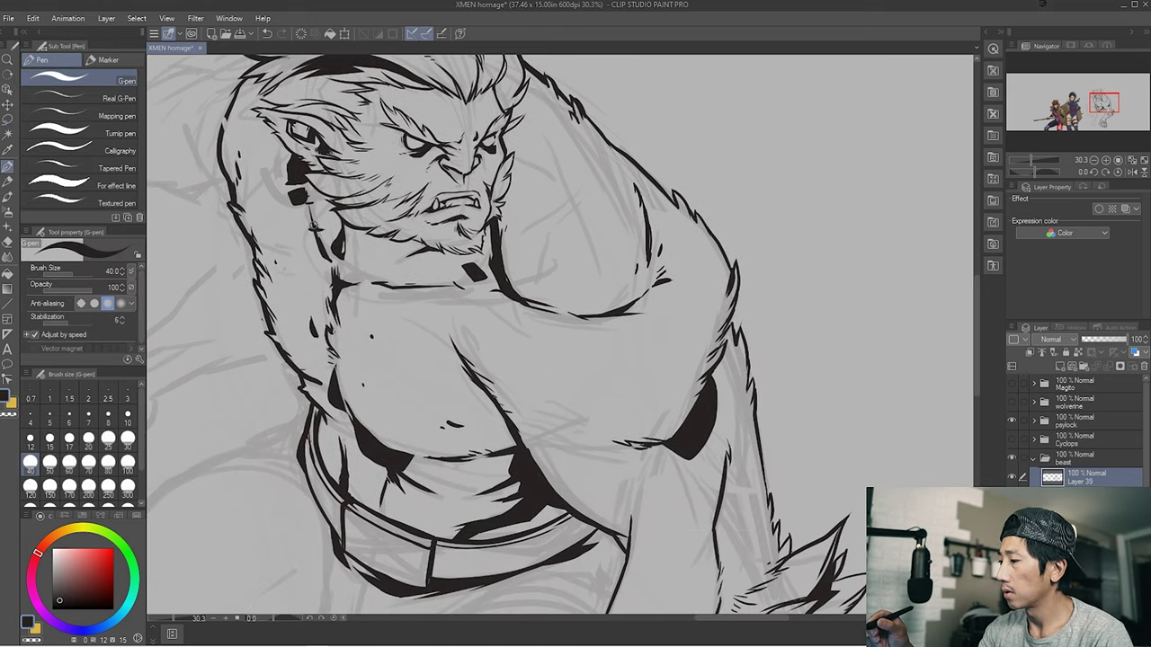
drag(345, 527, 434, 284)
key(ctrl+s)
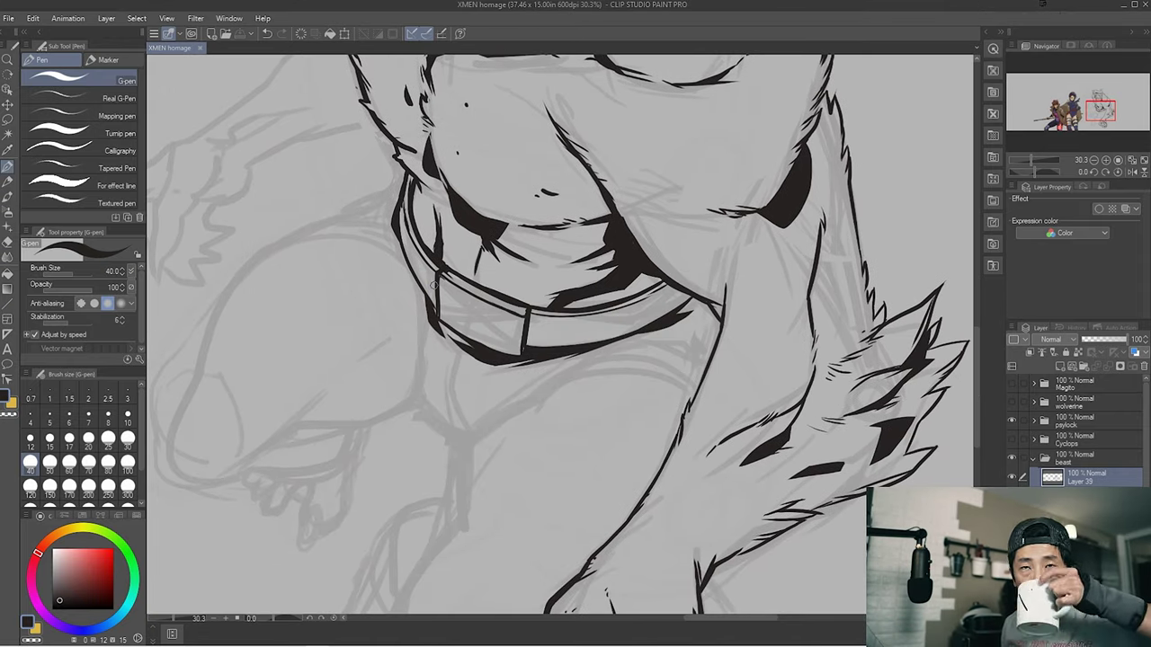
Add jagged fur strokes along the outer edge of the arm between the shoulder and the elbow tufts.
drag(739, 281, 457, 390)
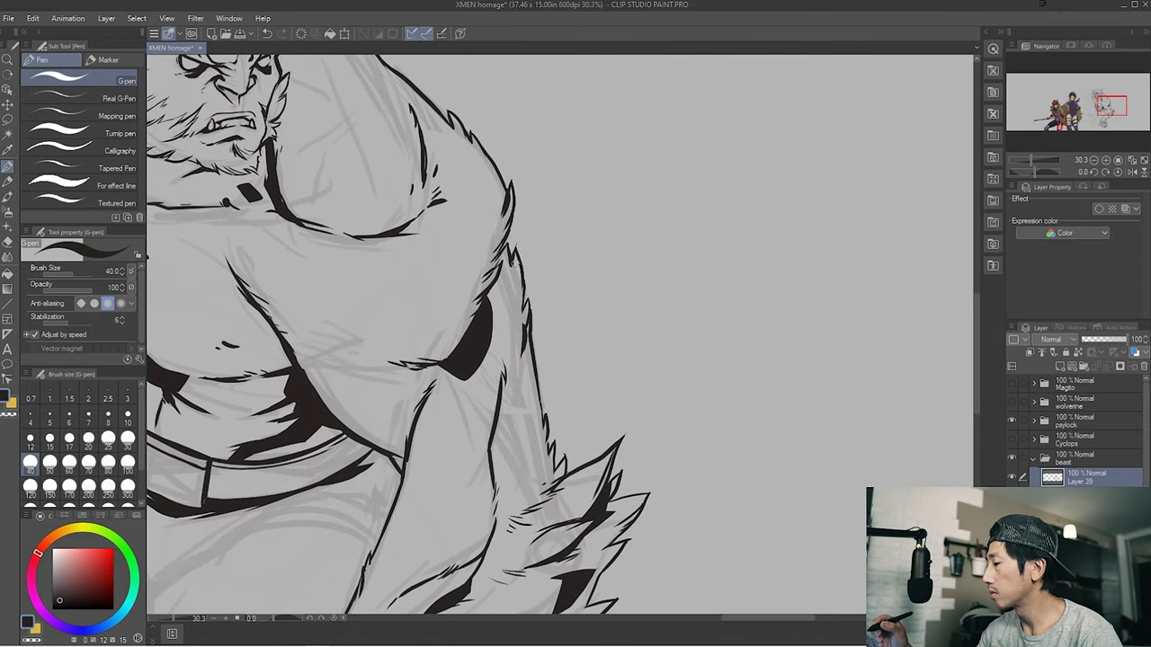
drag(576, 377, 567, 333)
mouse_move(568, 449)
mouse_down()
mouse_move(575, 333)
mouse_move(562, 377)
mouse_up()
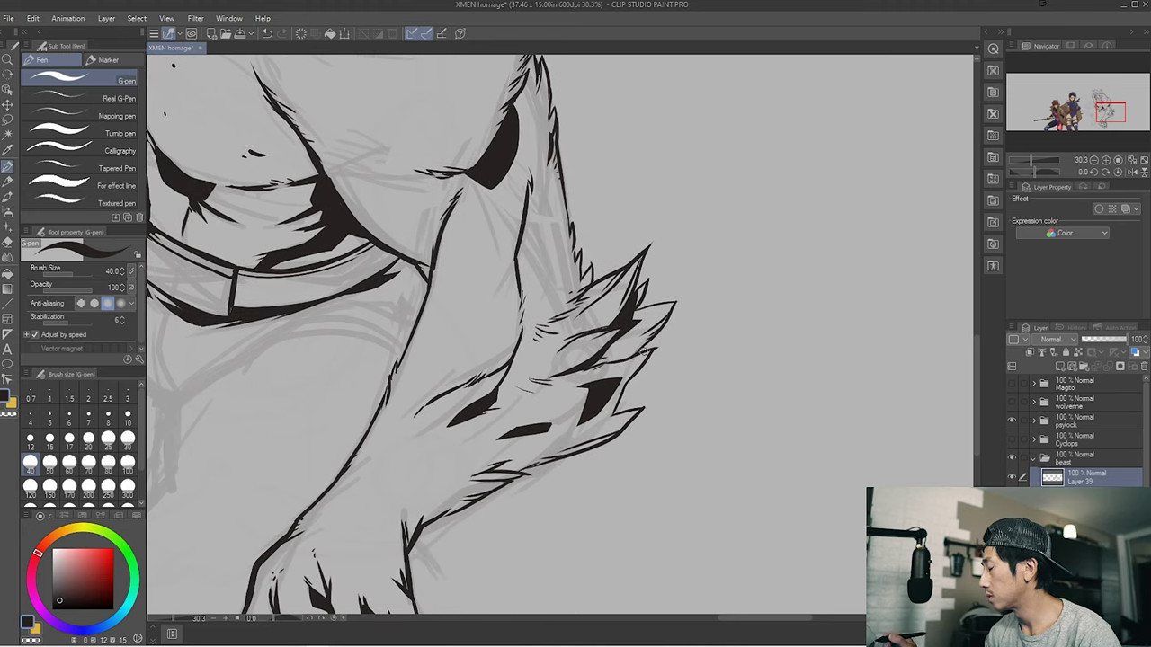
Darken the shadow at the forearm tuft's tip, and ink thin fur strokes along the forearm and short ticks above the knuckles.
drag(512, 435, 536, 379)
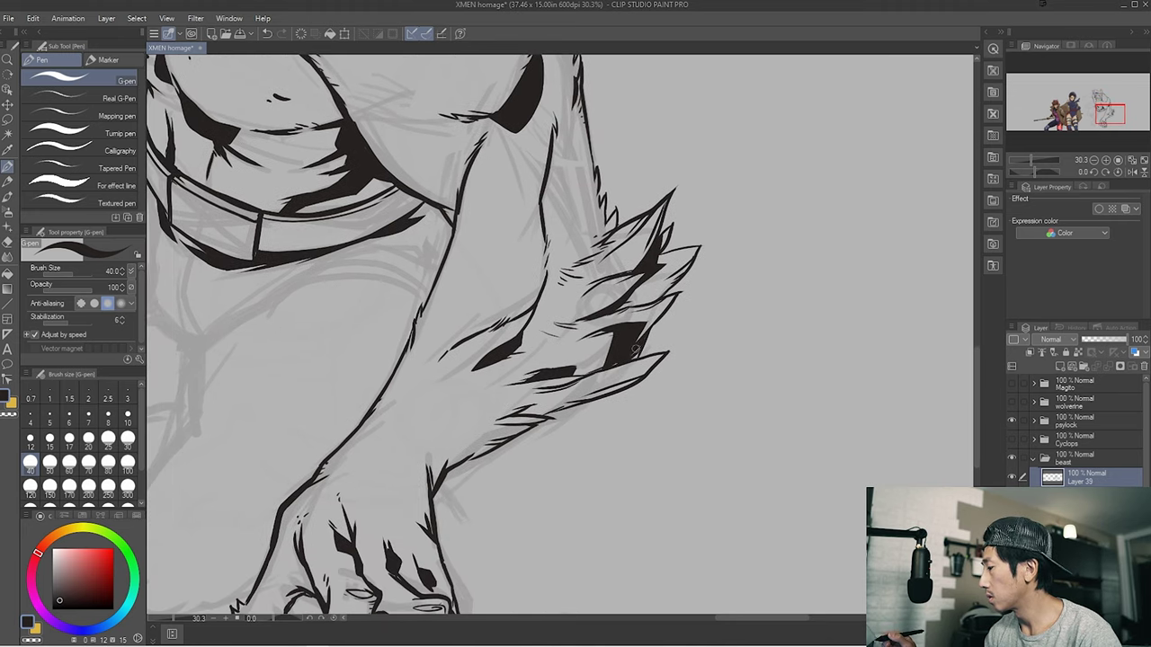
drag(655, 308, 637, 322)
drag(611, 375, 539, 342)
mouse_move(470, 385)
mouse_down()
mouse_move(563, 373)
mouse_move(581, 349)
mouse_up()
mouse_move(576, 360)
mouse_down()
mouse_move(558, 378)
mouse_move(582, 369)
mouse_move(585, 403)
mouse_move(584, 287)
mouse_up()
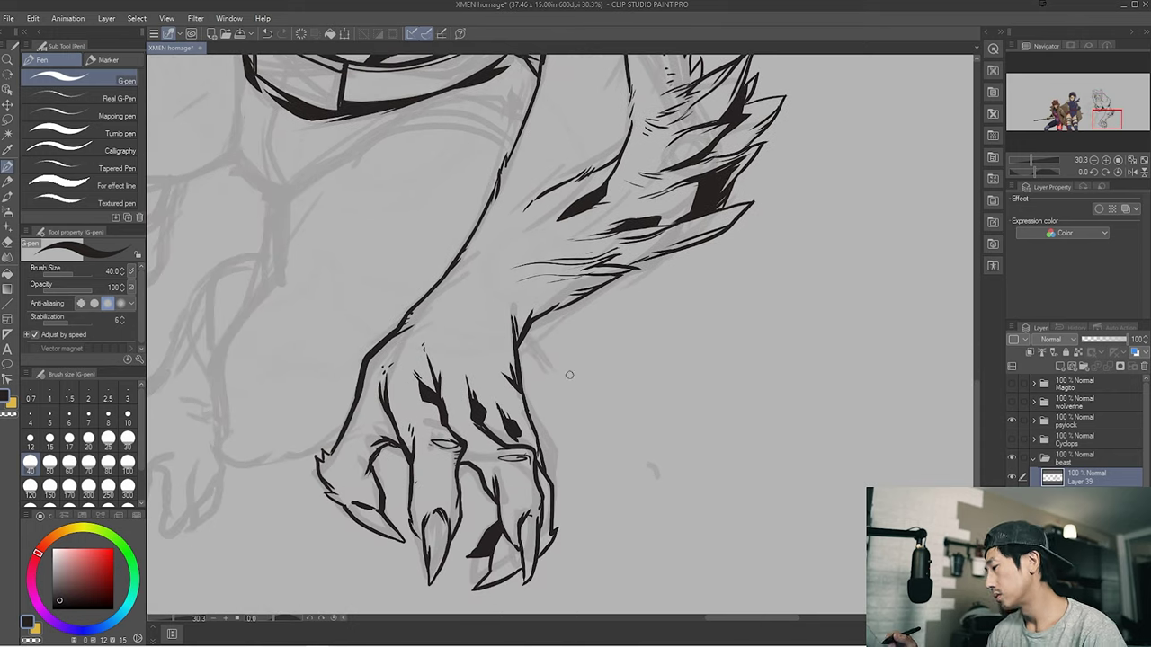
mouse_move(451, 350)
mouse_down()
mouse_move(468, 503)
mouse_move(498, 546)
mouse_up()
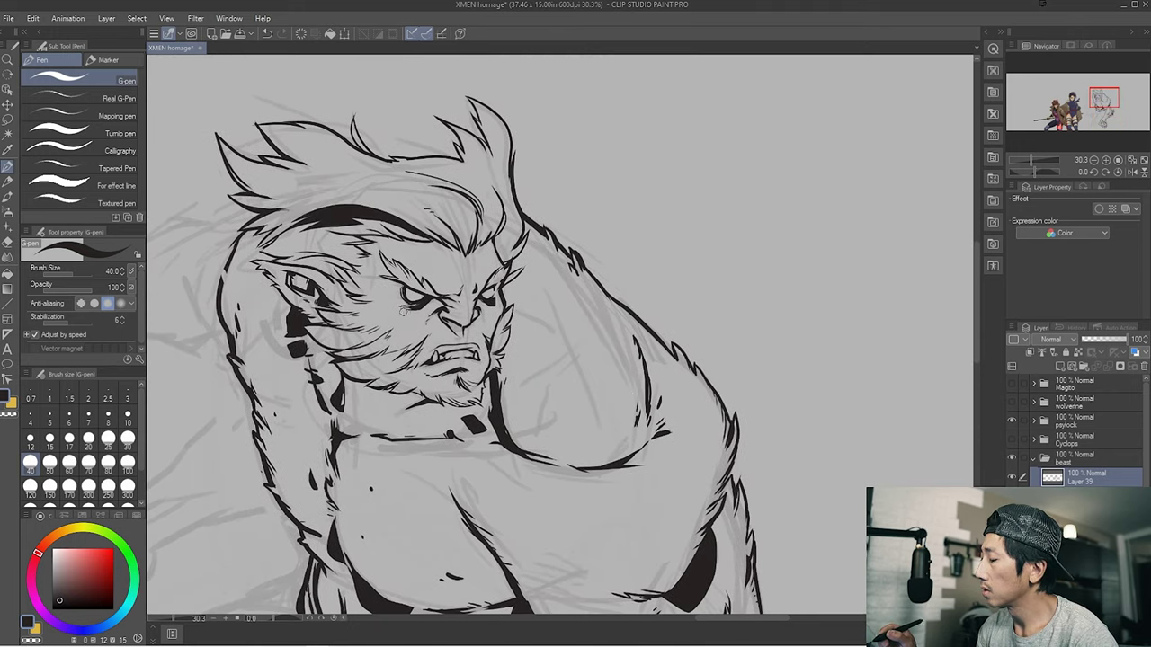
mouse_move(493, 333)
mouse_down()
mouse_move(473, 293)
mouse_move(648, 297)
mouse_up()
Ink the trunks' side edge below the belt and the fur-edged underside and top contour of the raised thigh.
mouse_move(630, 594)
mouse_down()
mouse_move(615, 411)
mouse_move(561, 375)
mouse_move(587, 316)
mouse_up()
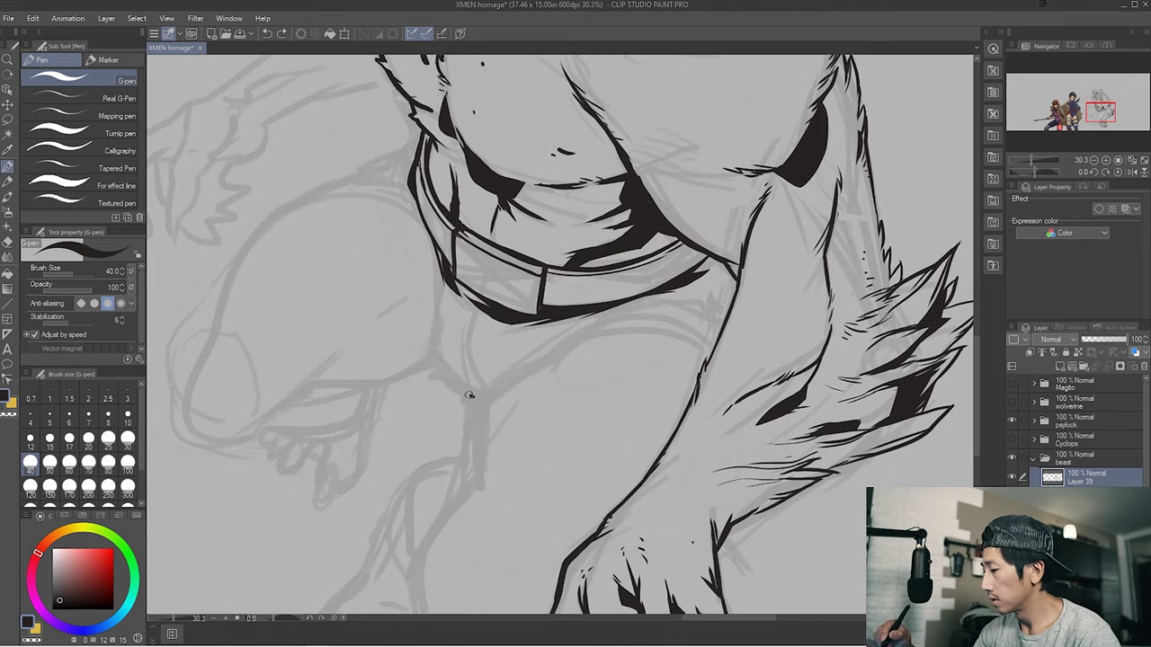
mouse_move(429, 232)
mouse_down()
mouse_move(441, 349)
mouse_move(478, 398)
mouse_up()
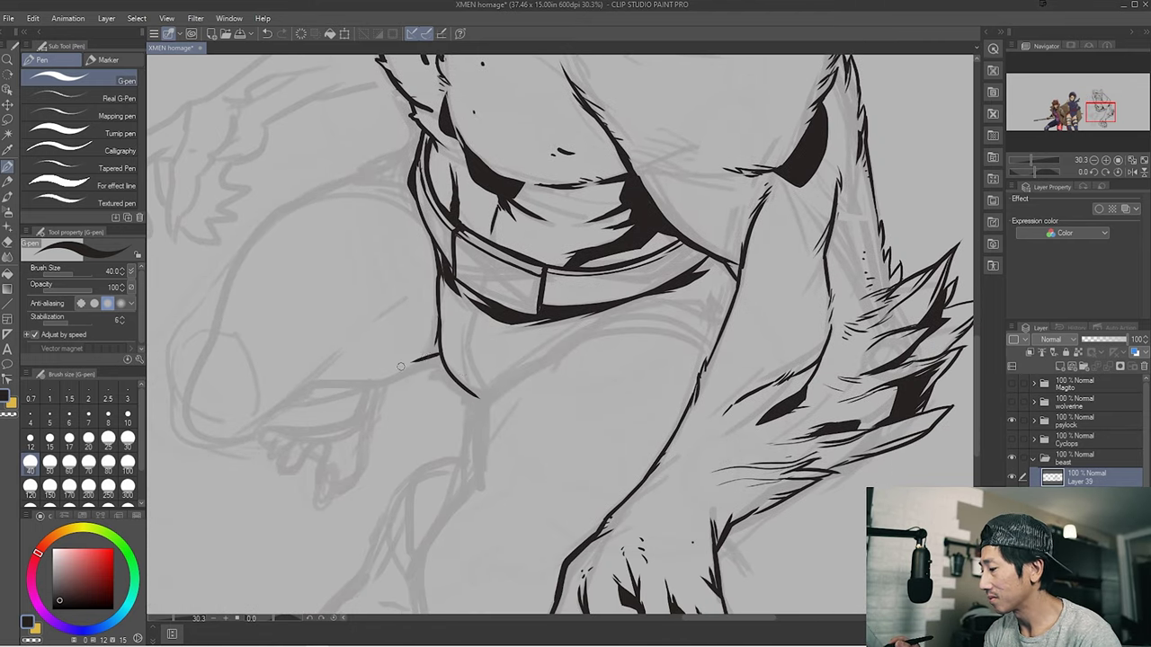
mouse_move(360, 338)
mouse_down()
mouse_move(294, 399)
mouse_move(359, 485)
mouse_up()
drag(472, 266, 321, 316)
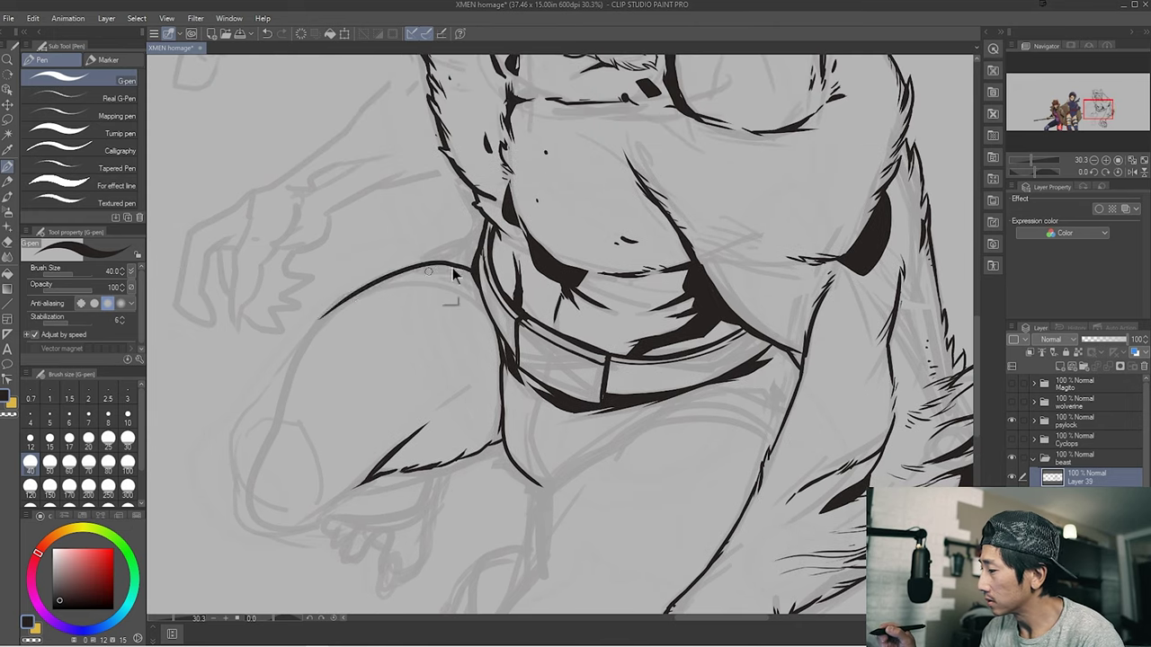
key(ctrl+z)
drag(472, 265, 321, 317)
Ink the outer thigh and rounded knee contour of the raised leg, with jagged fur on the lower leg beneath it.
drag(620, 318, 675, 273)
mouse_move(351, 320)
mouse_down()
mouse_move(305, 432)
mouse_move(392, 471)
mouse_up()
drag(427, 427, 394, 459)
mouse_move(419, 442)
mouse_down()
mouse_move(362, 486)
mouse_move(455, 471)
mouse_up()
key(ctrl+z)
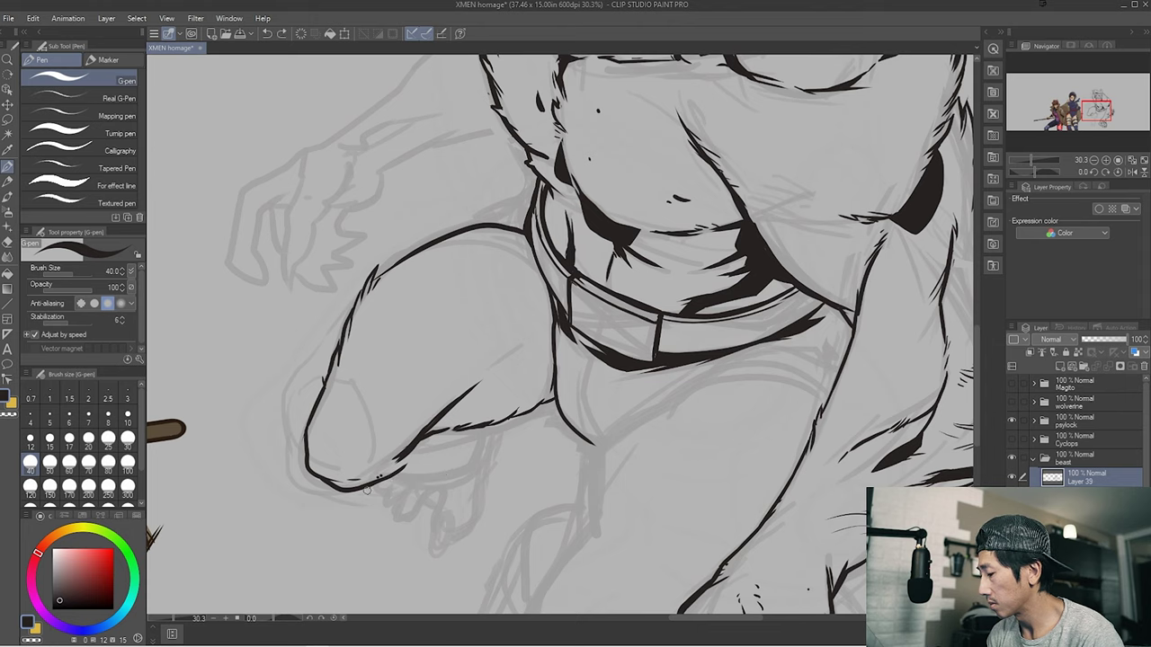
drag(361, 493, 463, 476)
mouse_move(445, 482)
mouse_down()
mouse_move(498, 449)
mouse_move(503, 423)
mouse_up()
Ink the foot hanging beneath the raised knee, including the big toe, smaller toes and their claws.
mouse_move(498, 234)
mouse_down()
mouse_move(439, 255)
mouse_move(439, 334)
mouse_move(427, 253)
mouse_up()
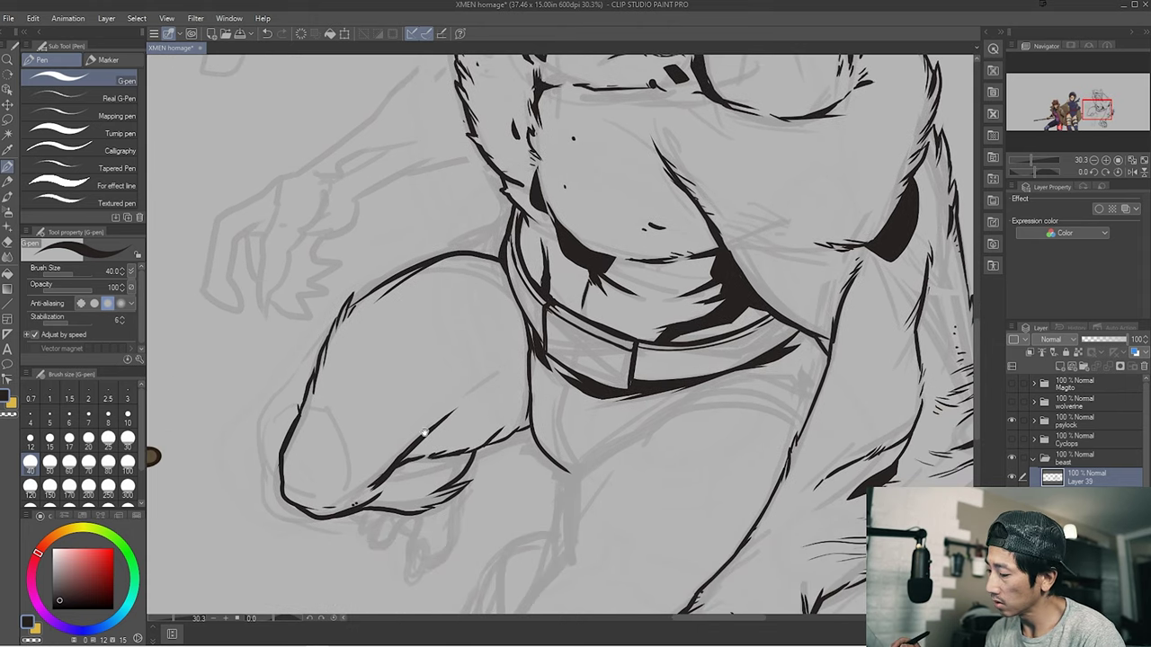
drag(432, 342, 421, 242)
drag(353, 422, 373, 499)
drag(385, 460, 372, 482)
drag(401, 434, 378, 480)
key(ctrl+z)
key(ctrl+z)
key(ctrl+z)
key(ctrl+z)
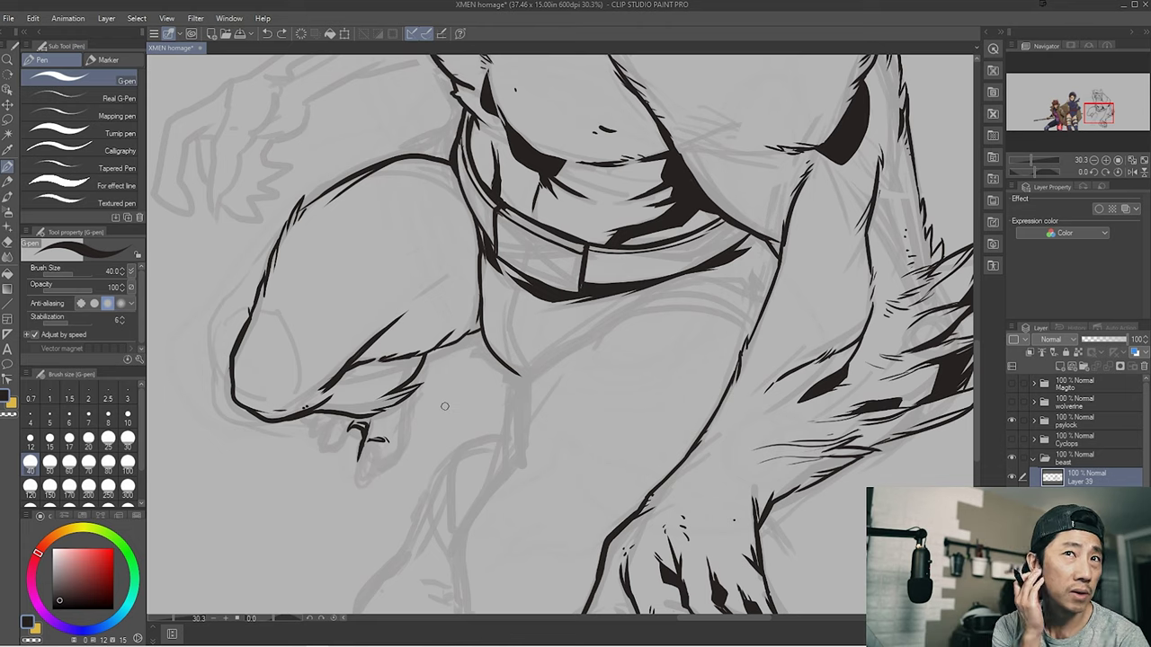
drag(444, 407, 444, 414)
mouse_move(396, 416)
mouse_down()
mouse_move(395, 465)
mouse_move(360, 502)
mouse_move(374, 490)
mouse_move(366, 473)
mouse_move(378, 478)
mouse_move(373, 499)
mouse_move(358, 490)
mouse_move(367, 505)
mouse_move(416, 279)
mouse_move(370, 336)
mouse_up()
key(ctrl+z)
key(ctrl+z)
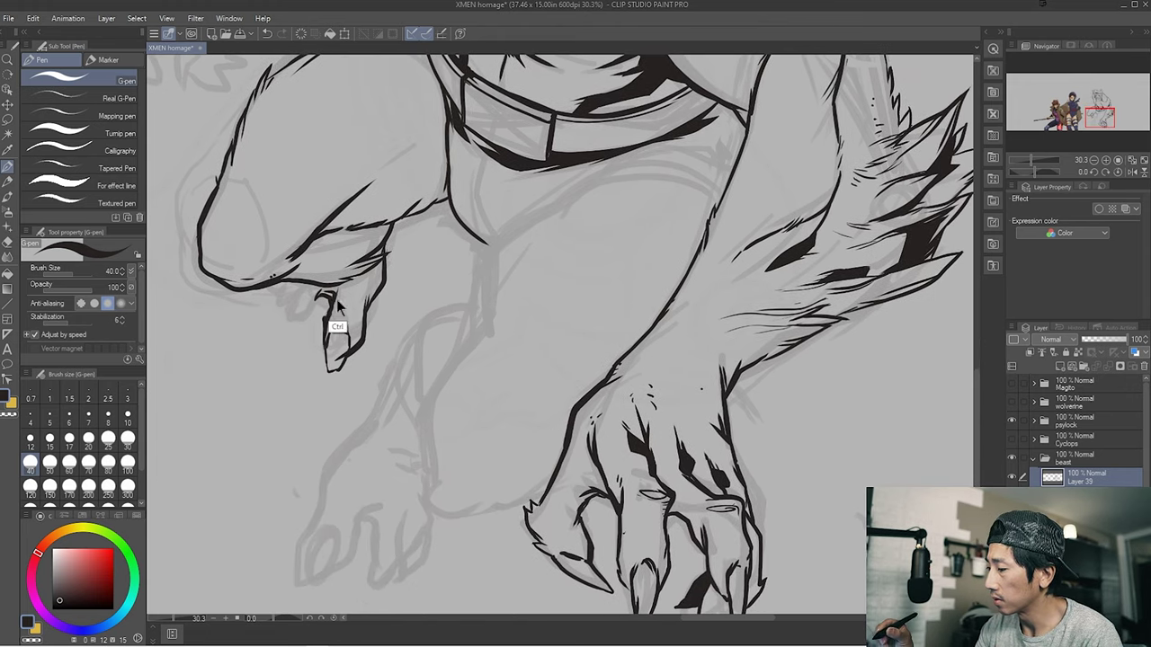
drag(327, 310, 317, 512)
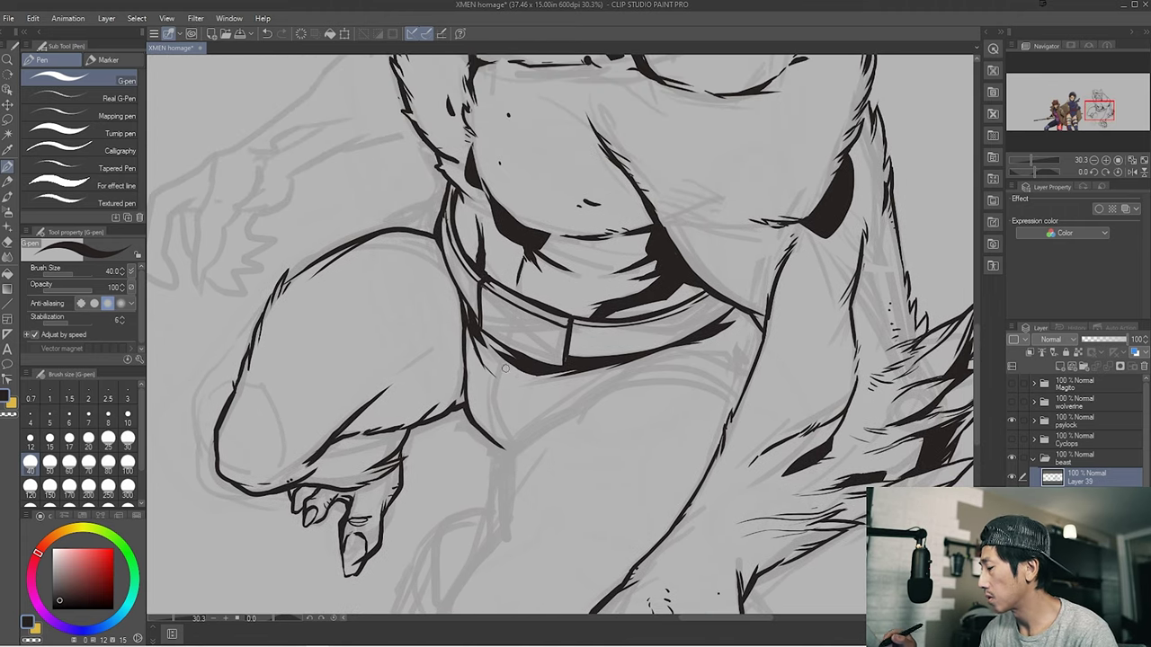
Ink the second leg's thigh curve, trunks crotch line, shin edges and knee down to the planted hand.
mouse_move(506, 368)
mouse_down()
mouse_move(530, 434)
mouse_move(476, 334)
mouse_up()
mouse_move(477, 493)
mouse_down()
mouse_move(427, 392)
mouse_move(381, 469)
mouse_up()
key(ctrl+z)
mouse_move(428, 343)
mouse_down()
mouse_move(563, 241)
mouse_move(648, 264)
mouse_up()
drag(374, 470, 365, 535)
mouse_move(425, 359)
mouse_down()
mouse_move(418, 438)
mouse_move(457, 422)
mouse_up()
scroll(384, 316, down, 5)
drag(363, 346, 352, 407)
Ink the planted foot's heel curve, instep and big toe with its claw behind the second knee.
drag(405, 247, 324, 310)
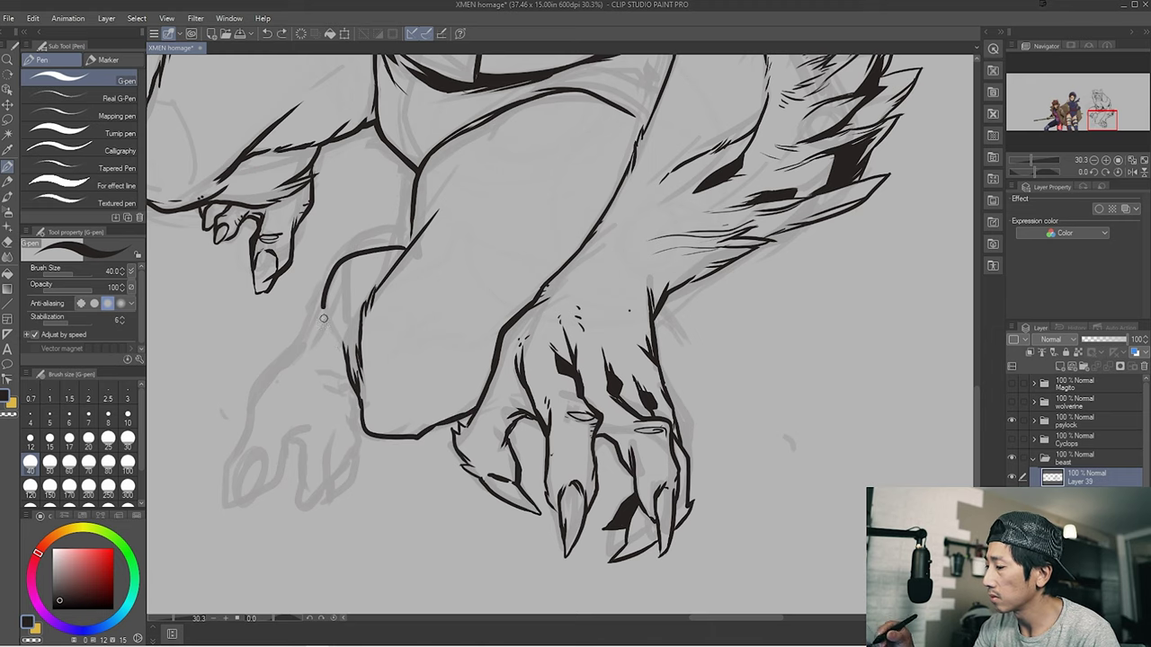
drag(329, 270, 353, 370)
mouse_move(416, 196)
mouse_down()
mouse_move(443, 246)
mouse_move(470, 216)
mouse_up()
mouse_move(367, 322)
mouse_down()
mouse_move(301, 439)
mouse_move(320, 514)
mouse_move(293, 526)
mouse_up()
key(ctrl+z)
drag(321, 482, 289, 540)
Lasso the planted foot's big toe claw, shift it slightly with a transform, and clear the selection.
key(m)
drag(270, 459, 268, 463)
key(ctrl+t)
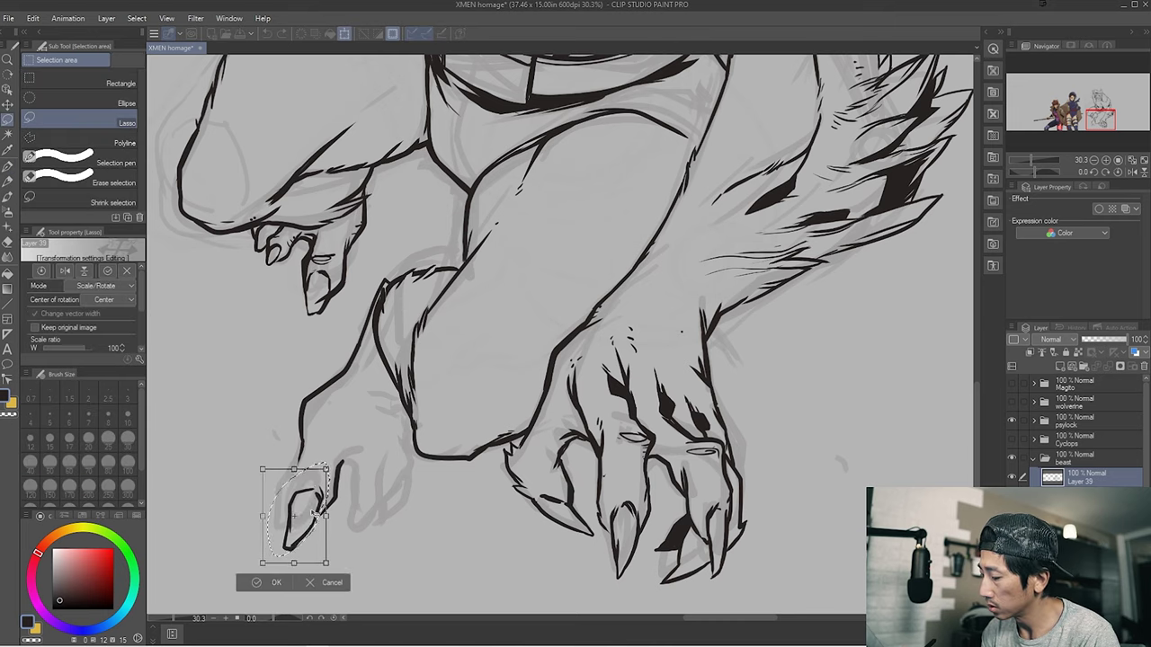
drag(310, 504, 304, 517)
key(Return)
key(ctrl+d)
key(p)
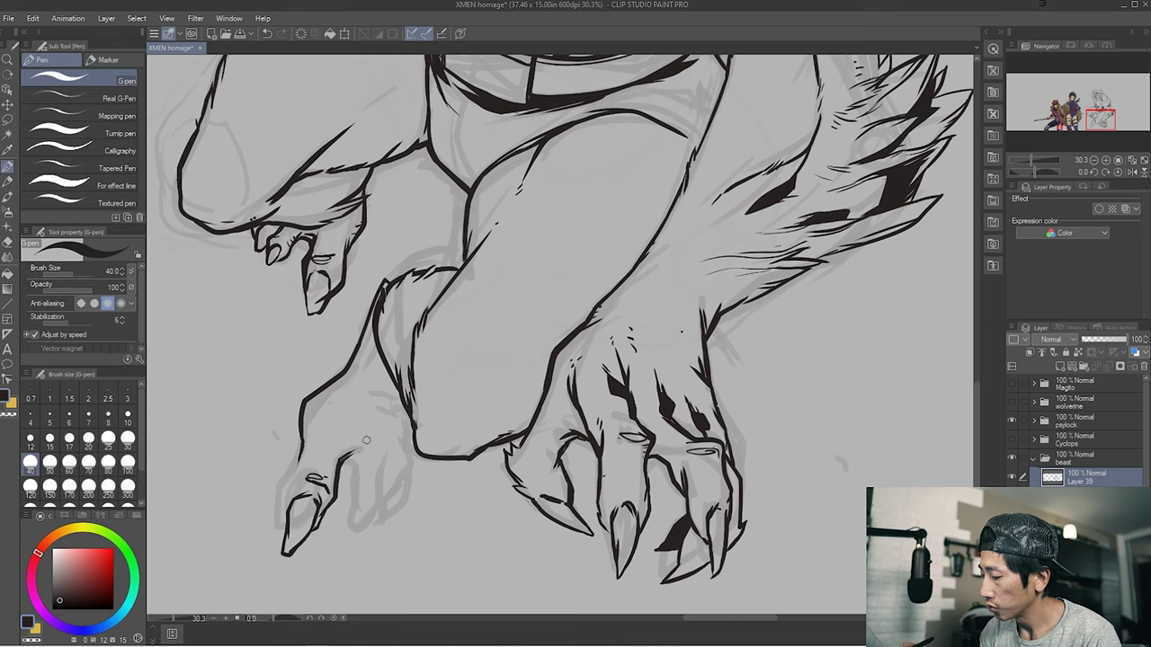
Ink the outer edge of the planted foot's big toe and the remaining small toes with their claws.
drag(301, 444, 288, 515)
drag(307, 419, 300, 457)
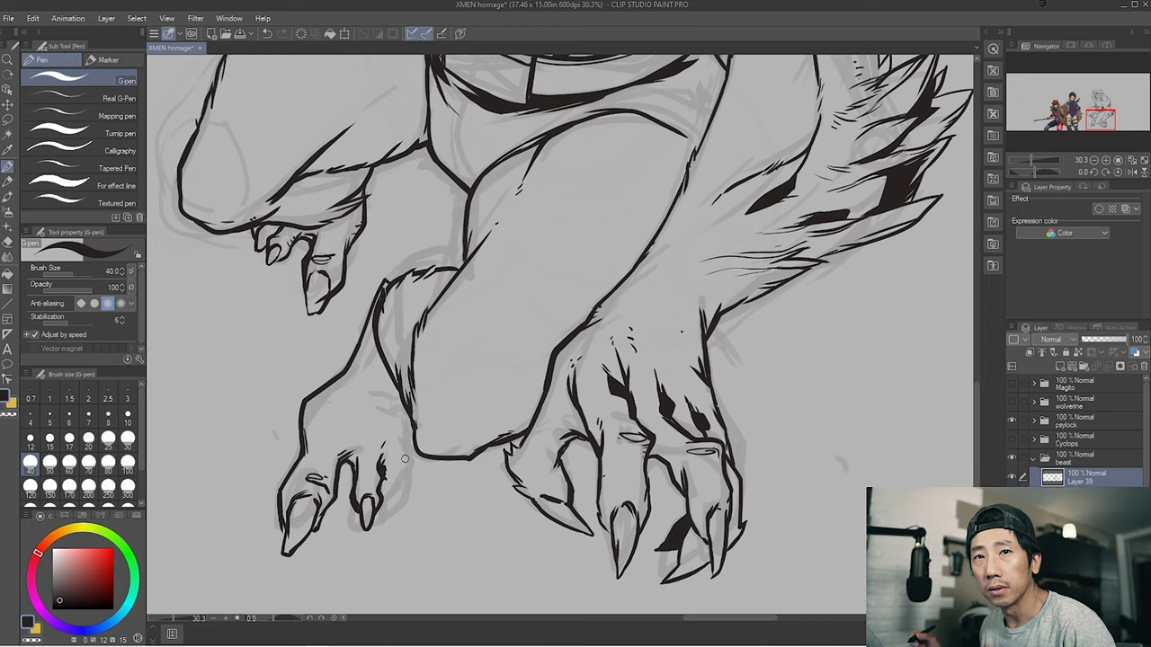
drag(382, 466, 389, 491)
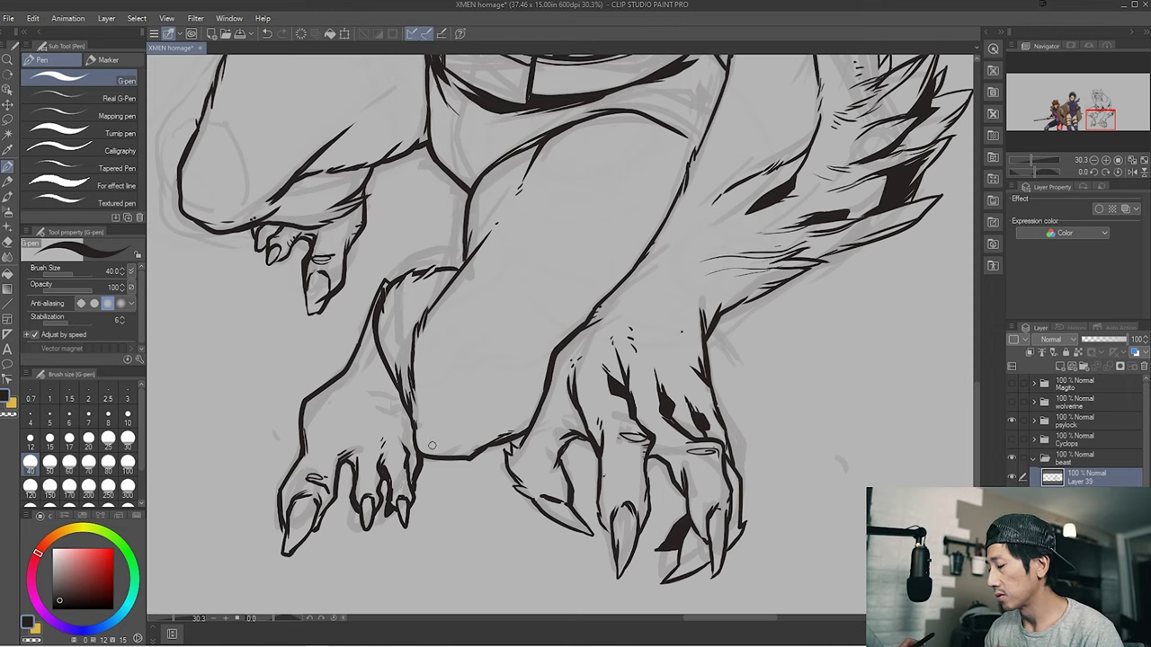
drag(334, 443, 219, 394)
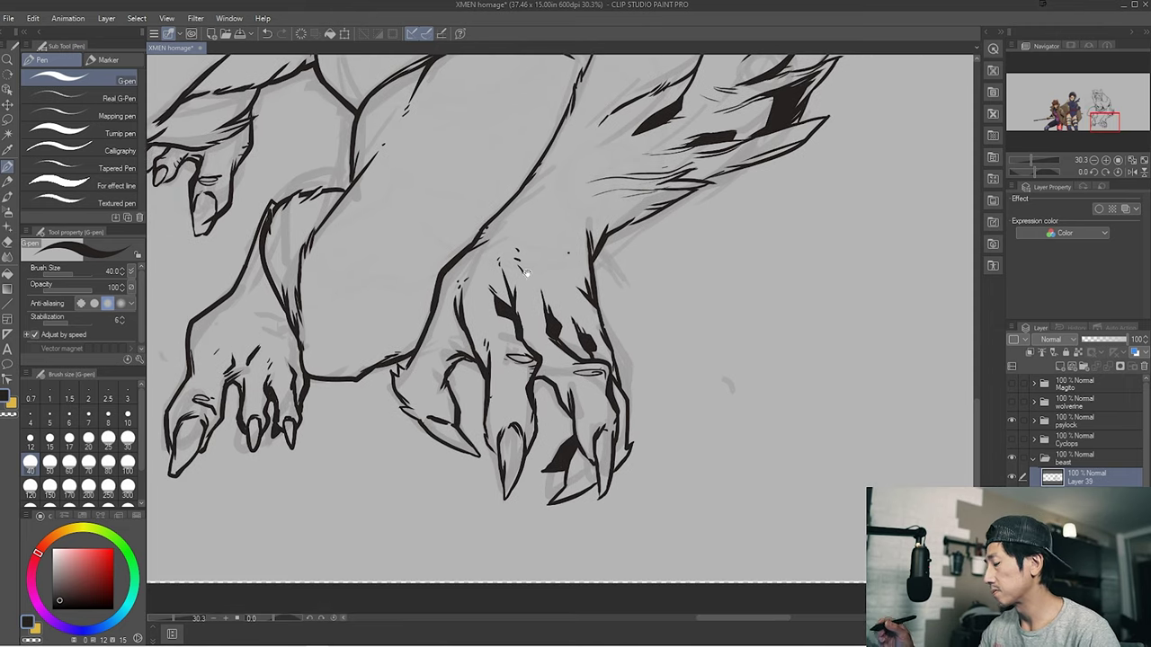
Lasso shadow shapes on the planted foot's calf, beneath the raised thigh and on both knees, and fill them black.
mouse_move(485, 161)
mouse_down()
mouse_move(575, 191)
mouse_move(597, 263)
mouse_up()
key(m)
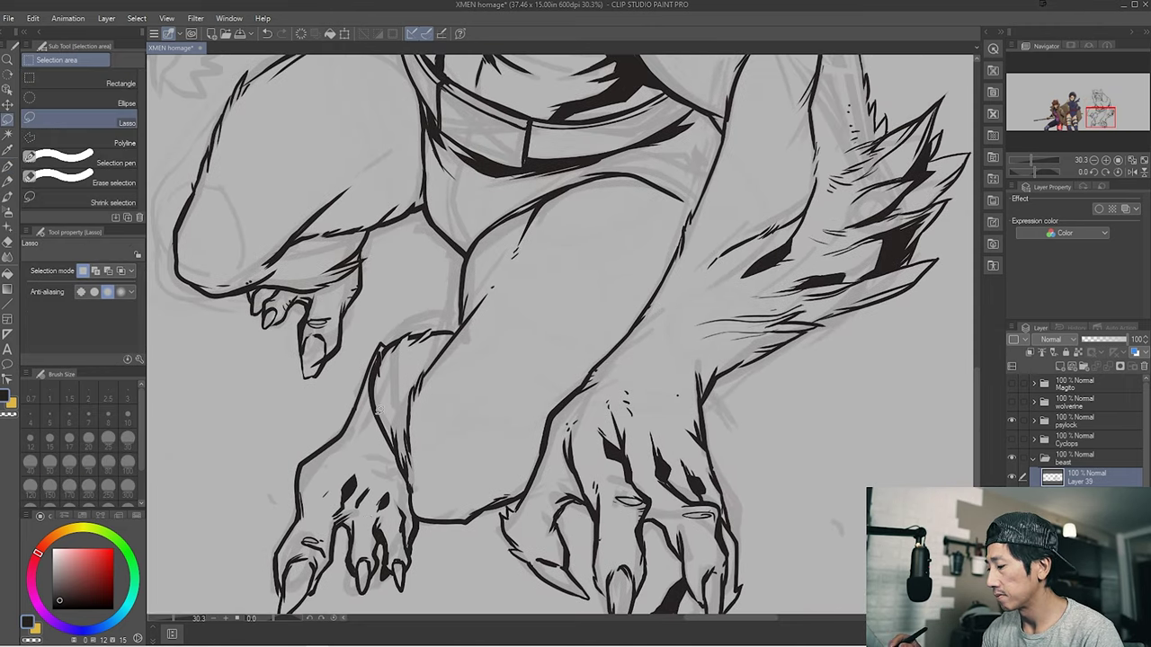
drag(378, 406, 387, 486)
key(alt+BackSpace)
drag(284, 235, 325, 256)
key(alt+BackSpace)
drag(422, 458, 443, 478)
key(alt+BackSpace)
drag(214, 228, 232, 261)
key(alt+BackSpace)
key(ctrl+d)
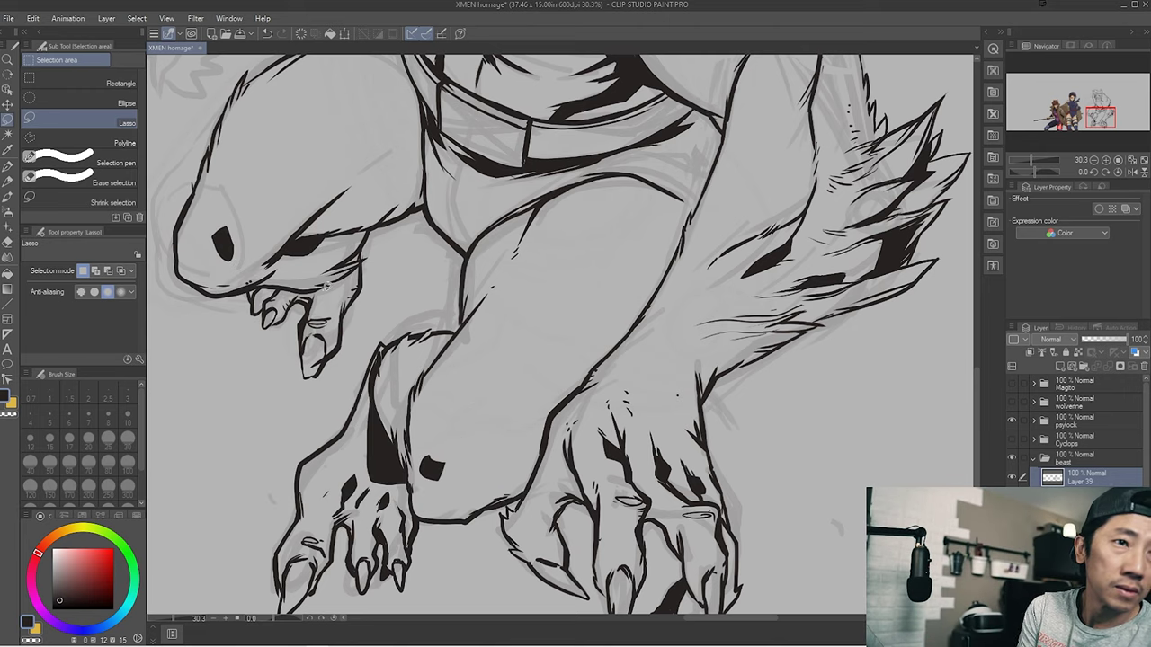
Ink the shoulder fur and armpit lines at the start of the outstretched arm behind the head with the G-pen.
scroll(559, 334, up, 3)
key(p)
scroll(579, 299, down, 3)
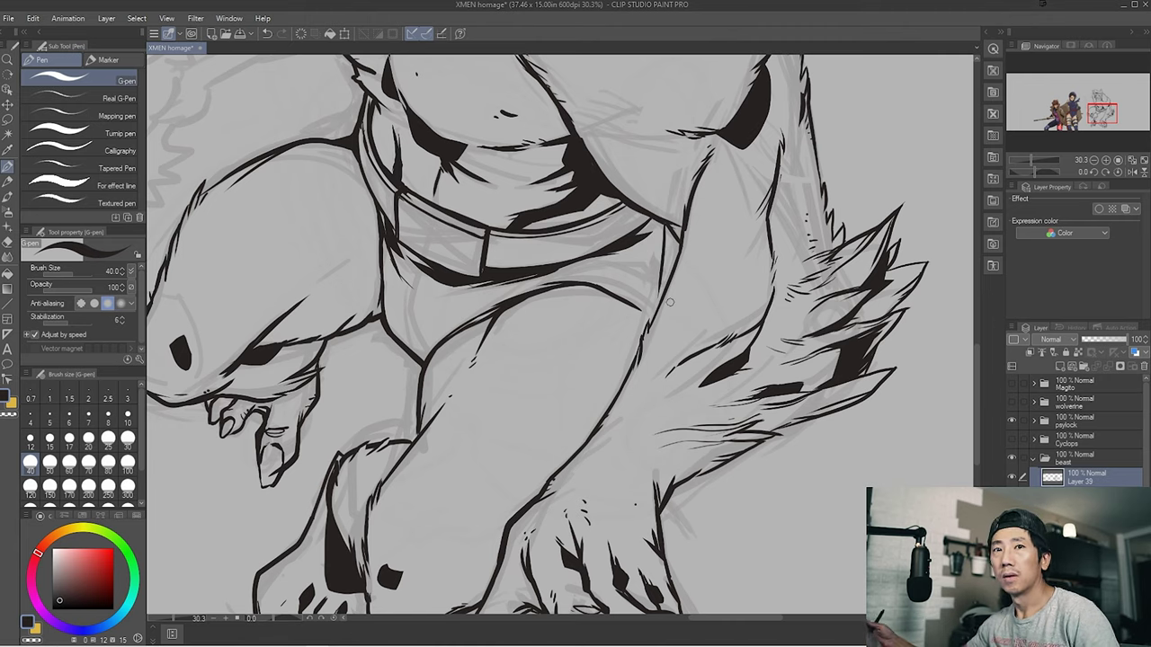
scroll(579, 299, down, 3)
scroll(594, 162, up, 3)
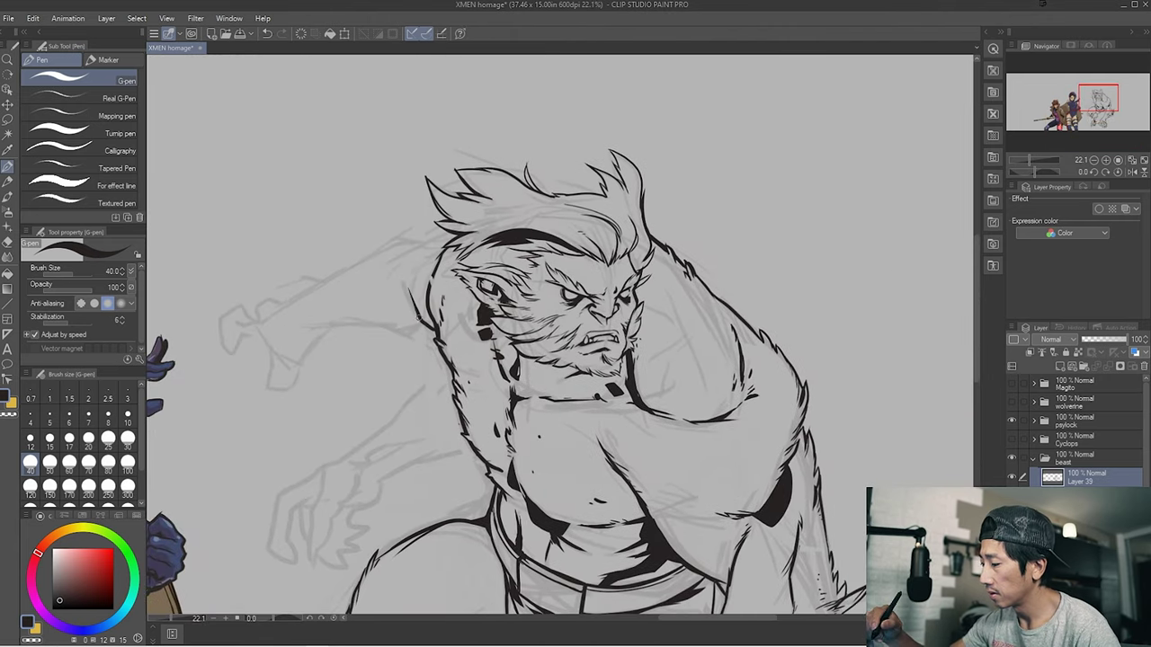
drag(419, 266, 384, 298)
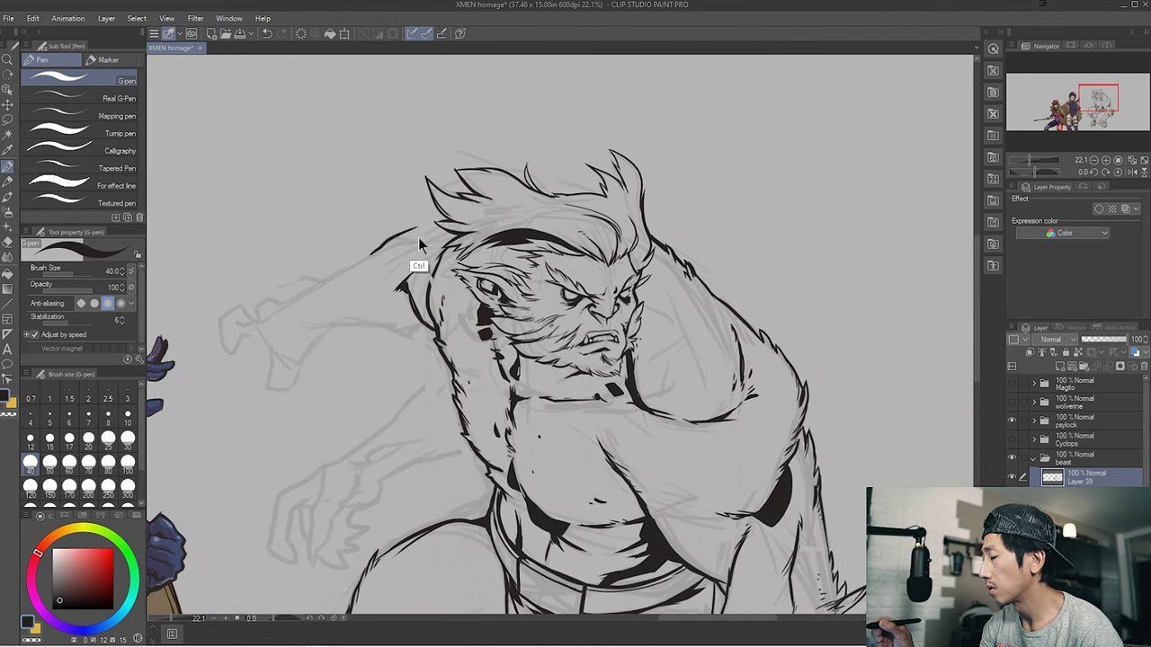
drag(419, 231, 368, 257)
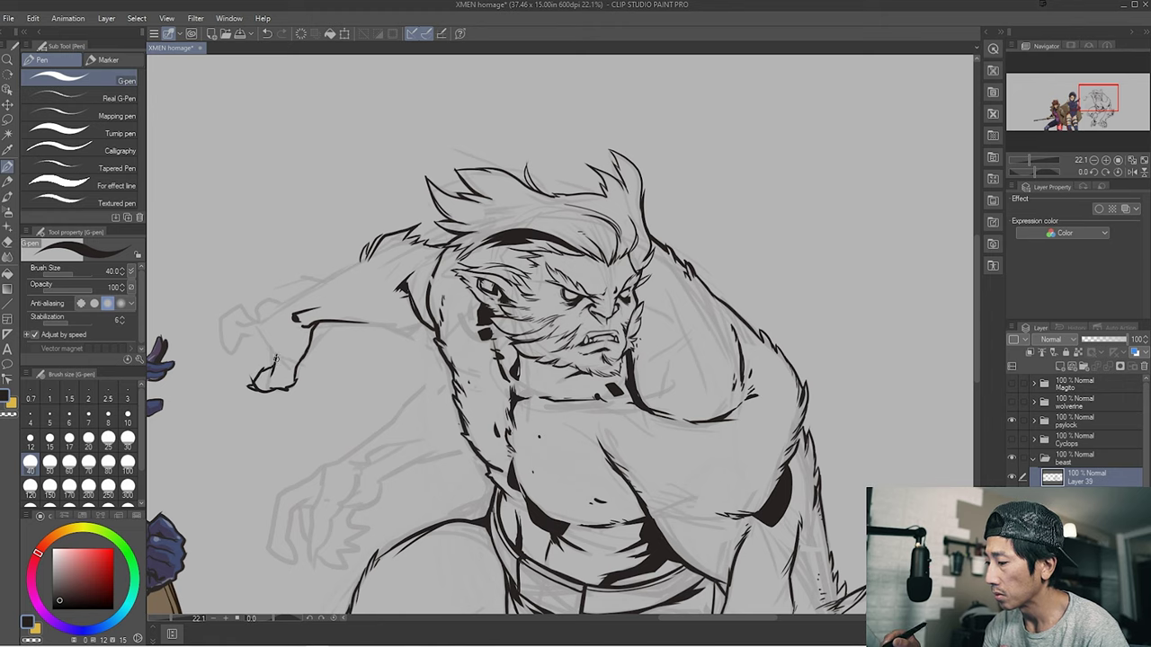
Ink the outstretched arm's clawed hand and finish its forearm contour with jagged fur strokes toward the shoulder.
drag(259, 331, 277, 362)
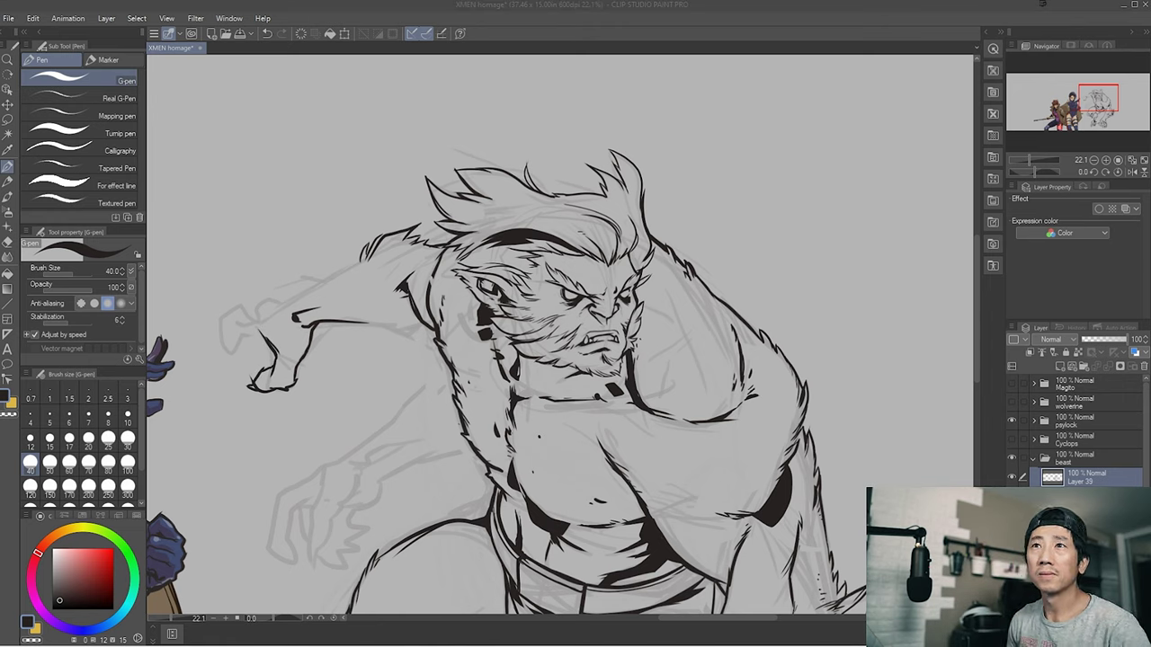
mouse_move(254, 312)
mouse_down()
mouse_move(339, 341)
mouse_move(279, 358)
mouse_up()
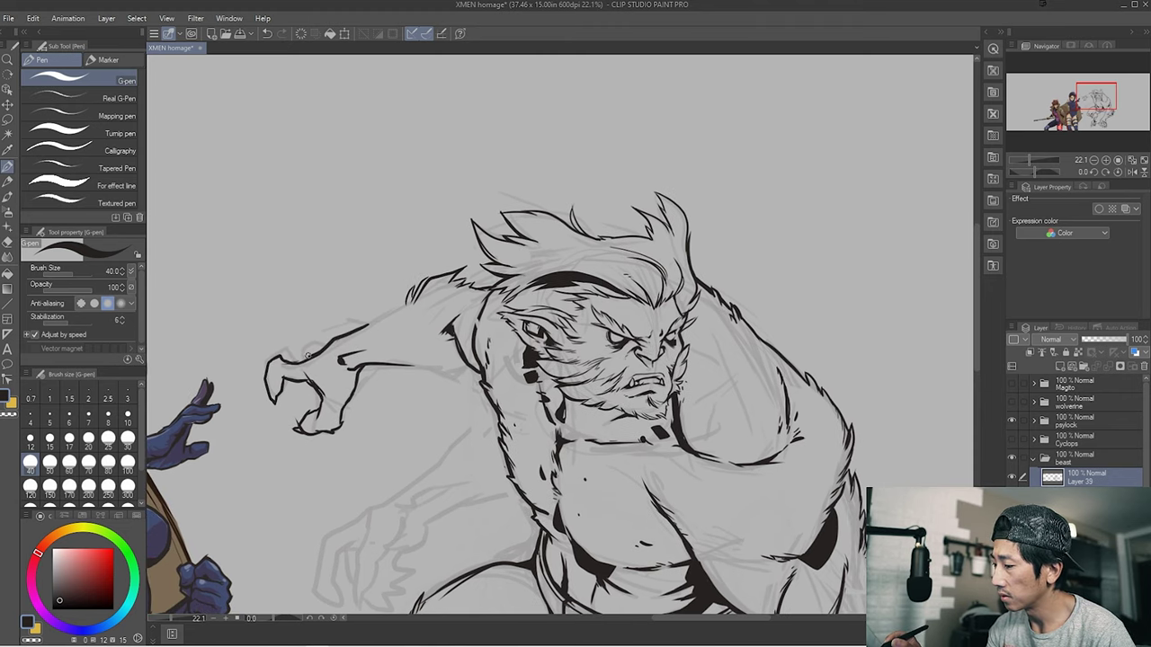
mouse_move(385, 308)
mouse_down()
mouse_move(324, 297)
mouse_move(335, 294)
mouse_up()
mouse_move(404, 247)
mouse_down()
mouse_move(370, 268)
mouse_move(247, 90)
mouse_up()
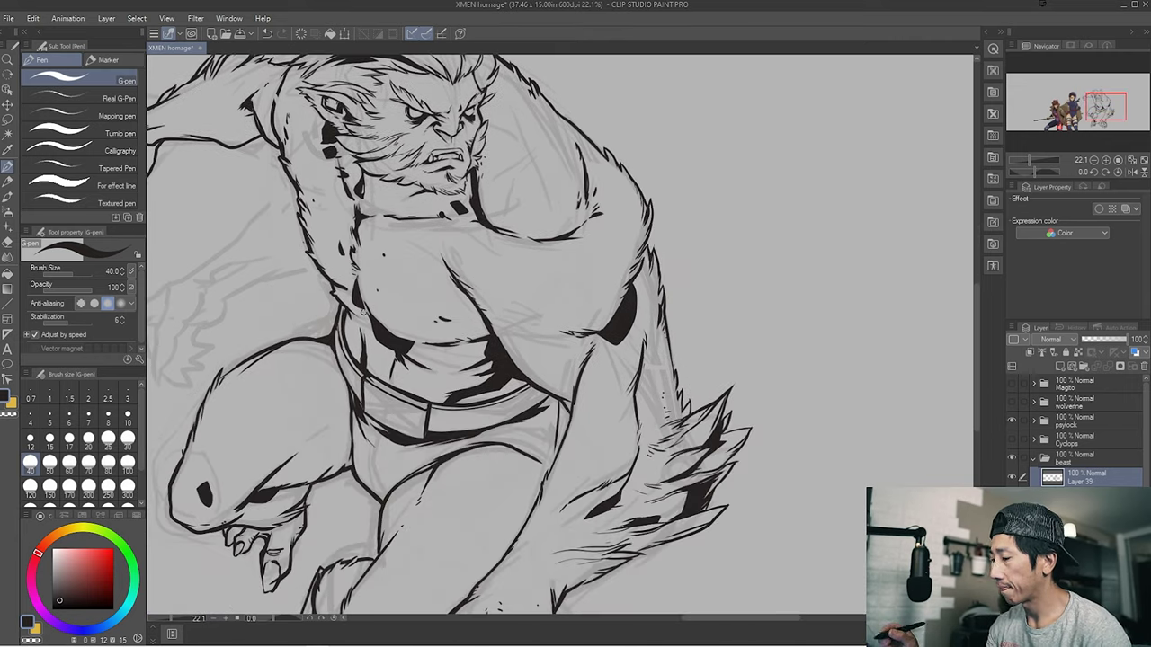
drag(505, 293, 514, 400)
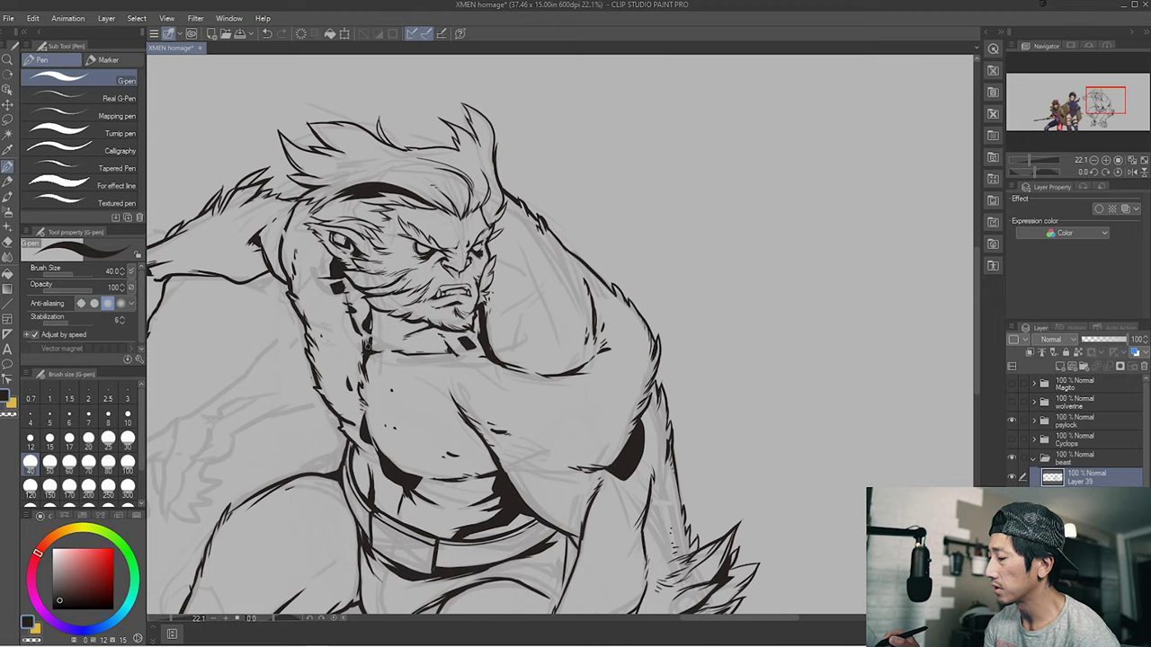
Hide the rough sketch and examine the whole inked figure beside the coloured characters.
scroll(437, 353, down, 4)
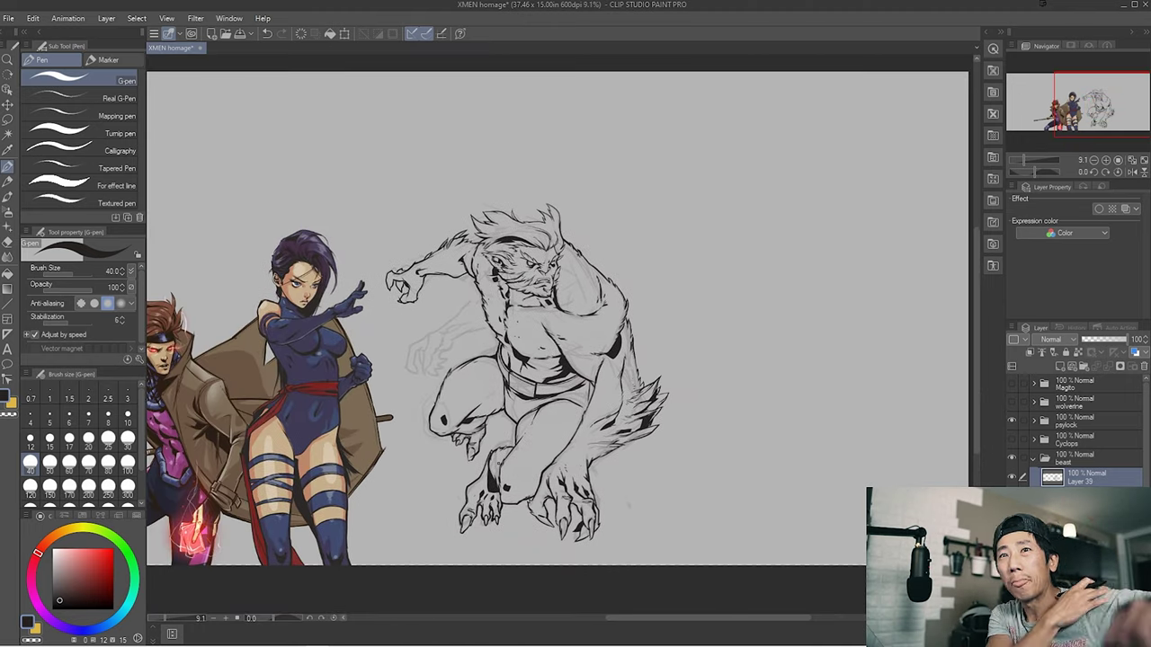
scroll(647, 233, up, 1)
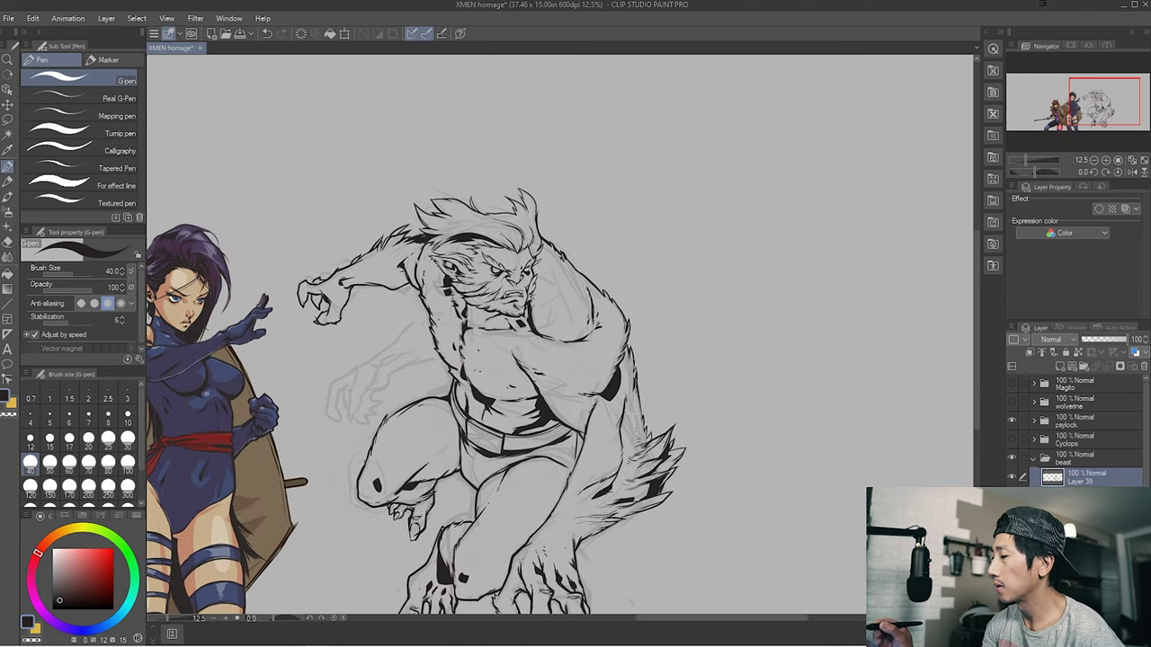
mouse_move(416, 235)
mouse_down()
mouse_move(414, 154)
mouse_move(406, 315)
mouse_up()
key(e)
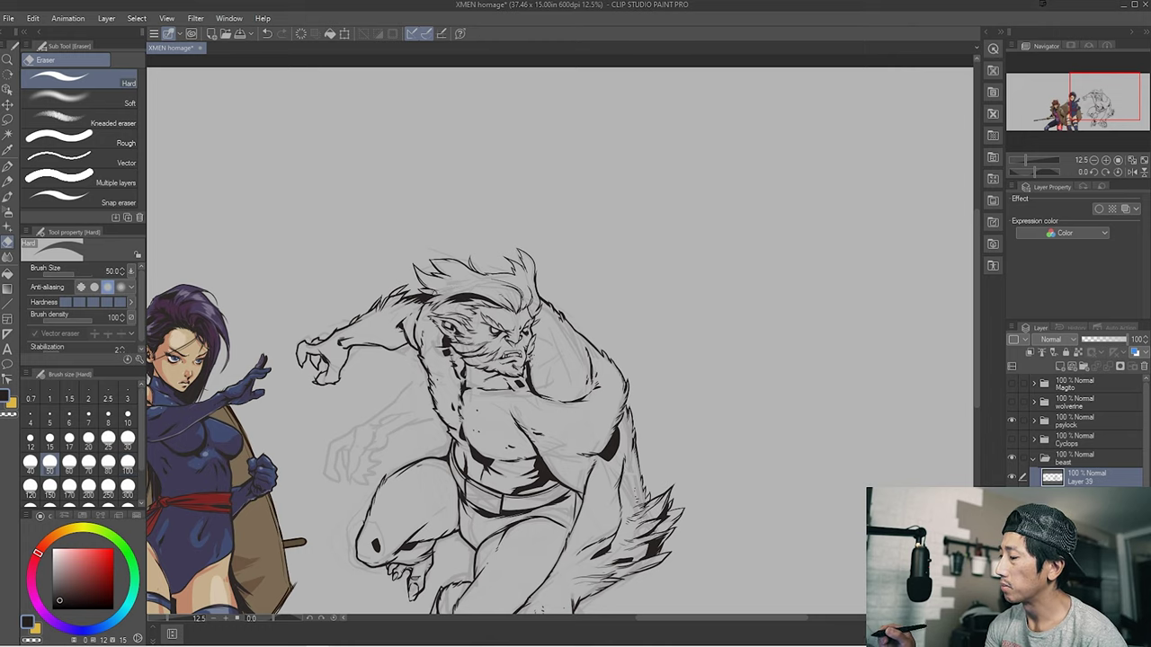
key(ctrl+t)
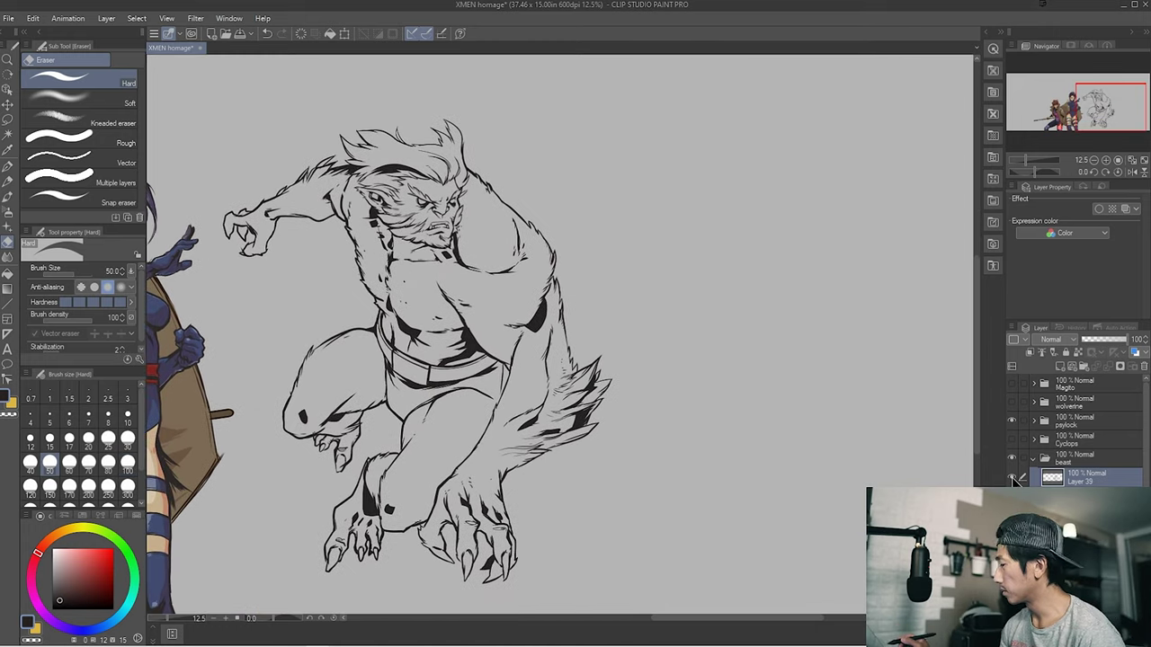
click(70, 271)
click(70, 271)
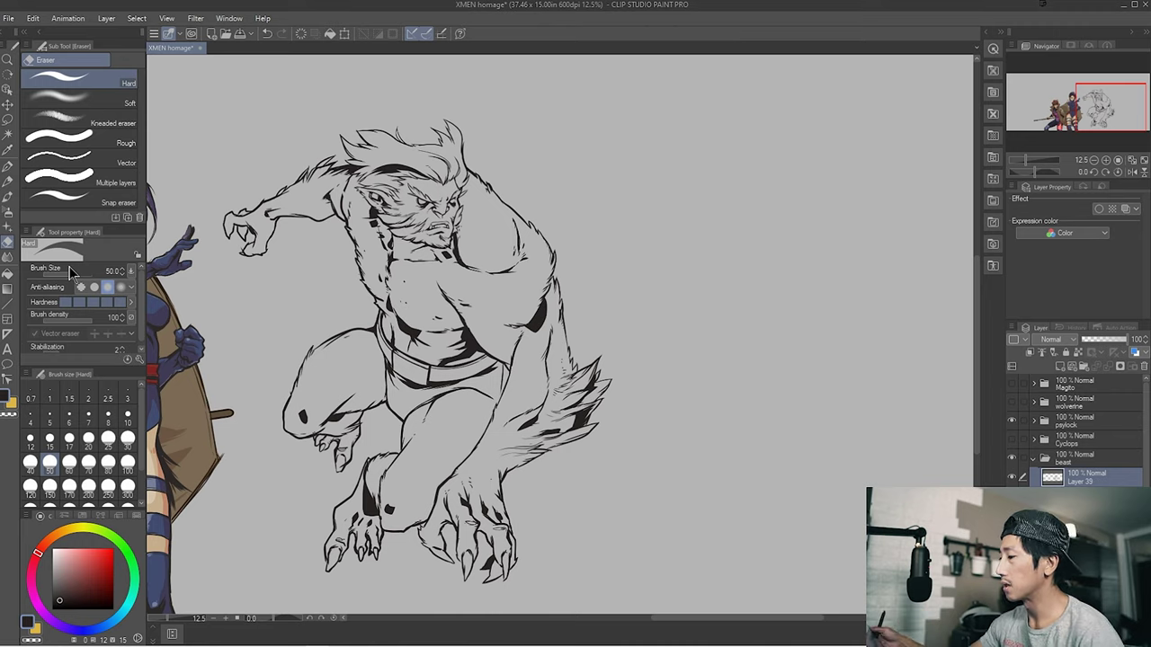
Show the rough sketch beside the inked figure by moving it clear of the line art with Move layer.
click(8, 104)
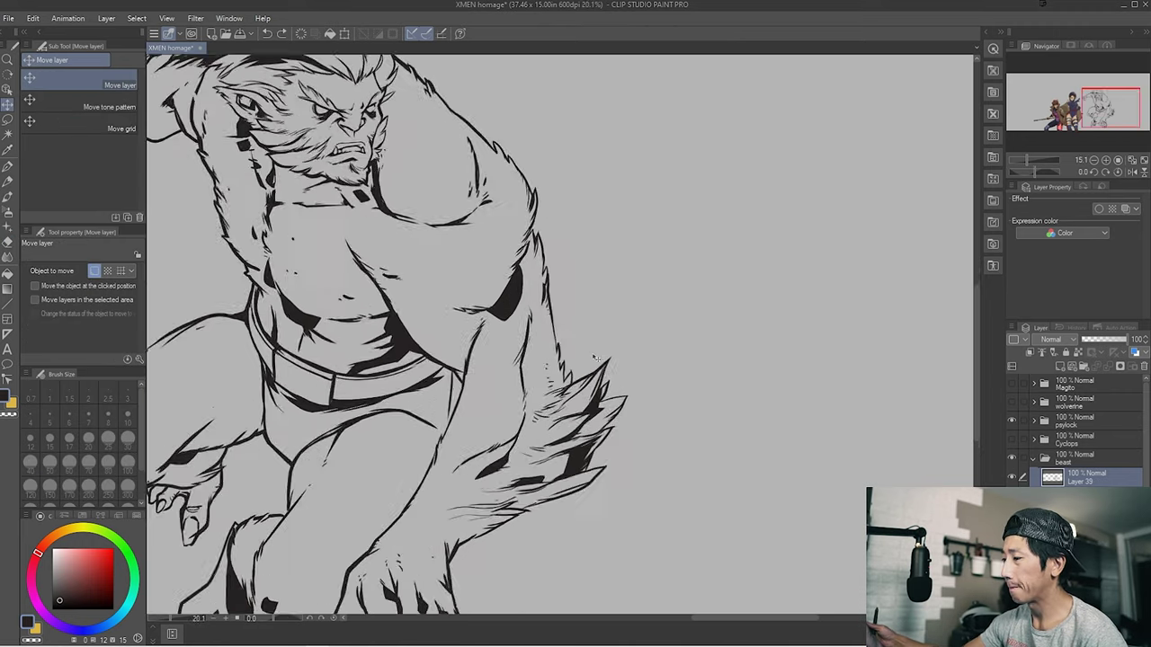
mouse_move(828, 437)
mouse_down()
mouse_move(788, 414)
mouse_move(758, 428)
mouse_up()
key(p)
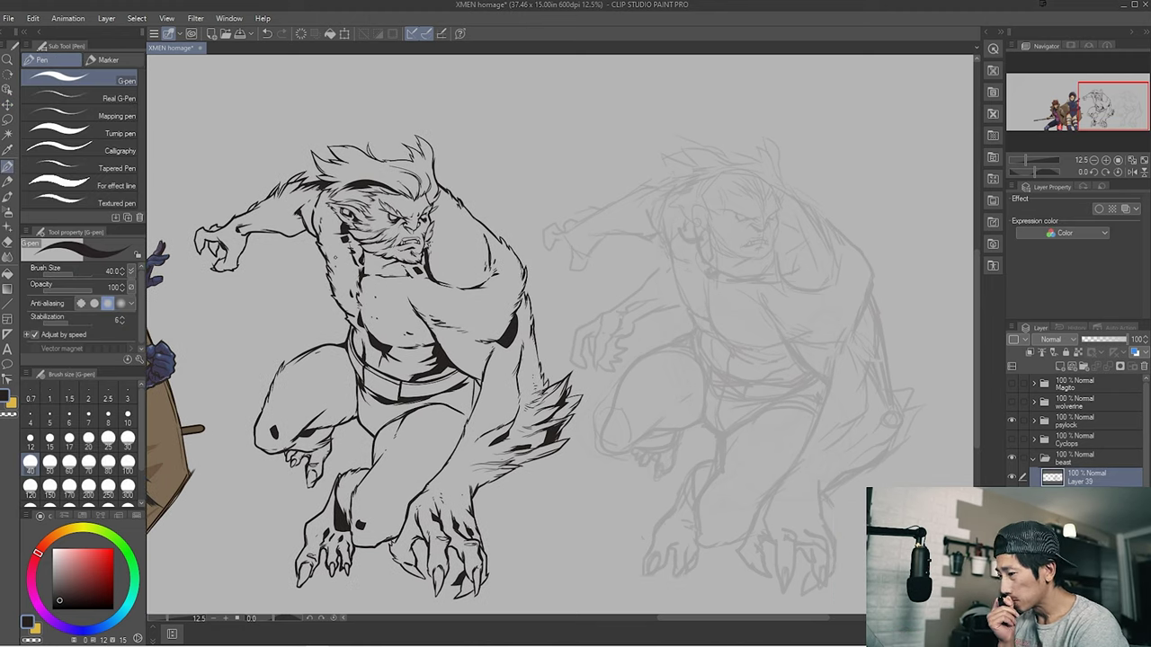
Lasso the outstretched arm with its clawed hand and rotate it downward from the shoulder with a transform.
key(m)
drag(268, 287, 270, 290)
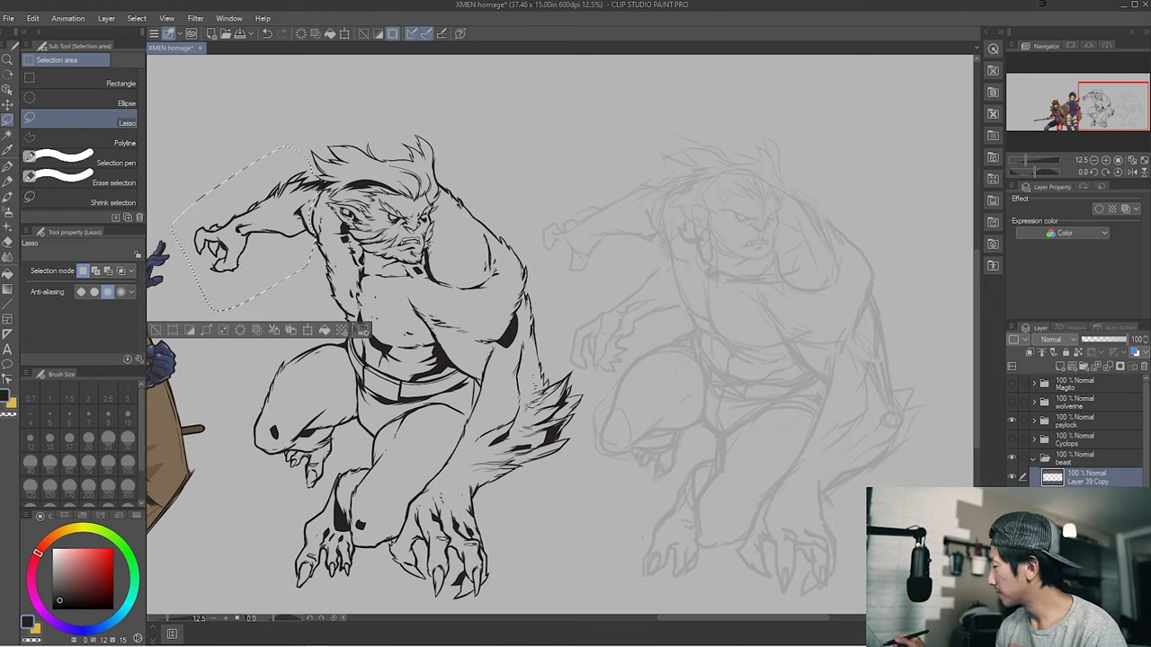
key(ctrl+c)
key(ctrl+v)
key(k)
mouse_move(485, 409)
mouse_down()
mouse_move(450, 387)
mouse_move(483, 407)
mouse_move(487, 395)
mouse_move(483, 407)
mouse_up()
key(ctrl+t)
drag(335, 286, 329, 293)
key(Return)
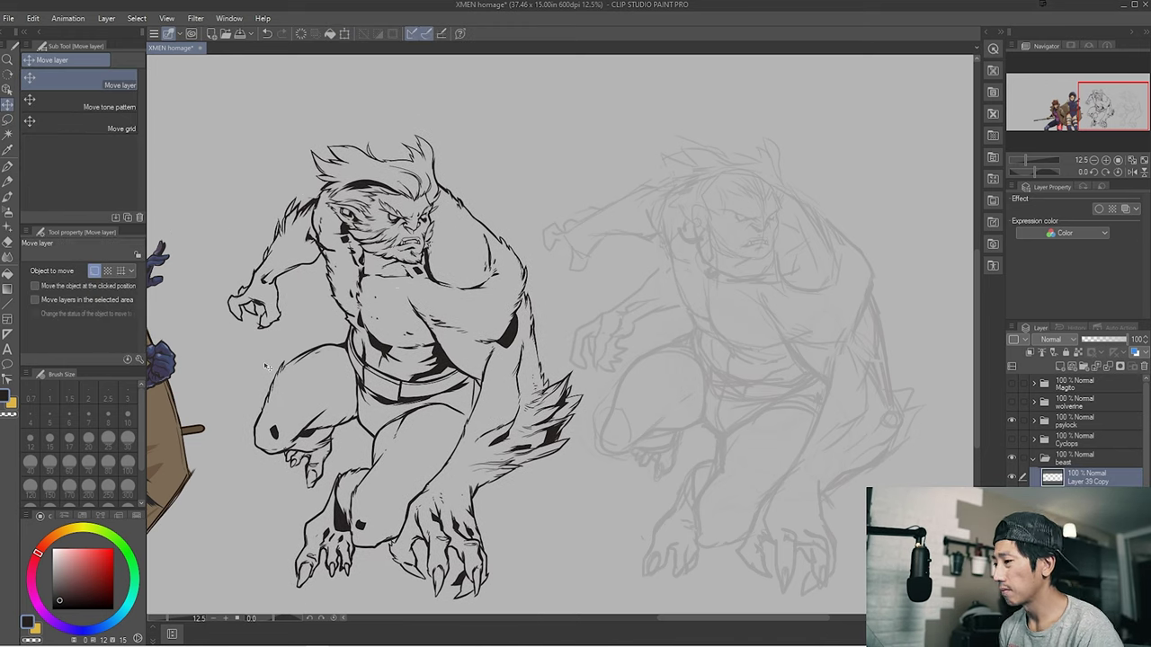
Remove the lowered forearm and hand from Layer 39 and reshape the remaining fur contour so the upper arm sits behind the torso.
drag(662, 477, 613, 466)
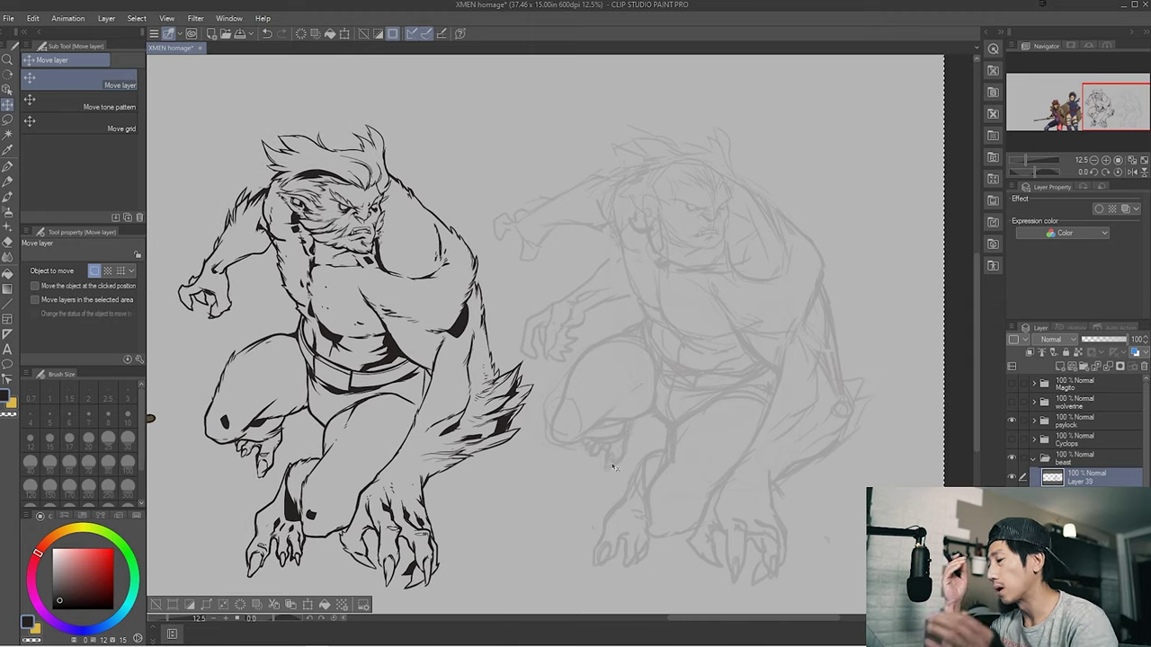
key(p)
drag(474, 403, 471, 388)
key(bracketright)
key(bracketright)
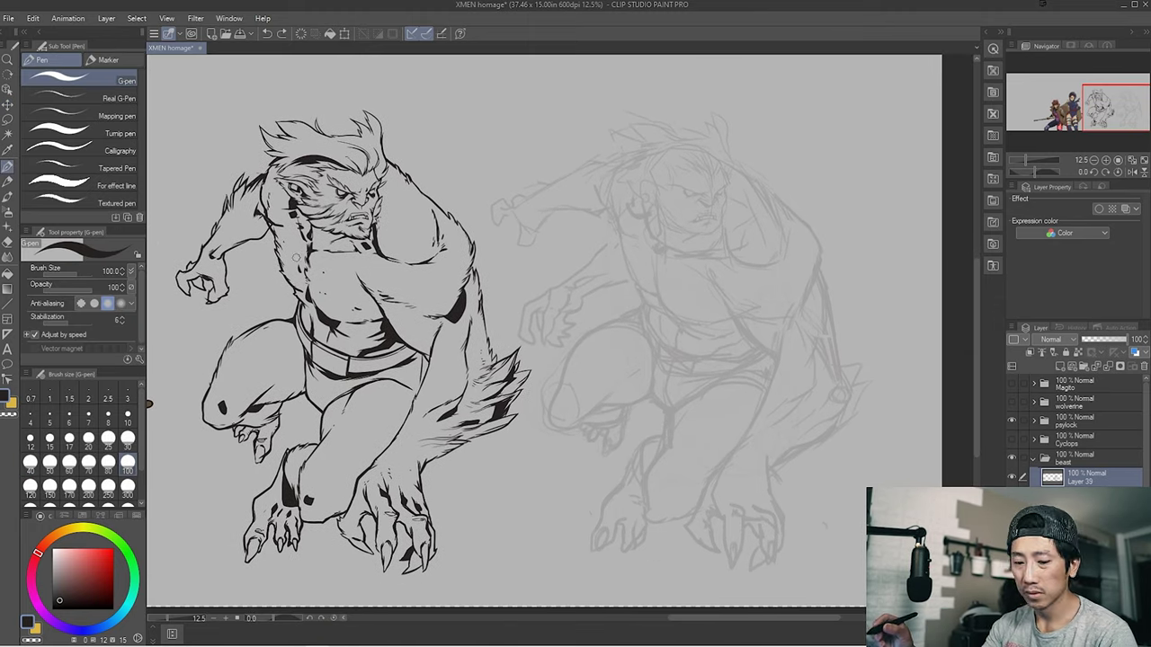
key(m)
mouse_move(296, 274)
mouse_down()
mouse_move(265, 193)
mouse_move(290, 269)
mouse_up()
key(ctrl+t)
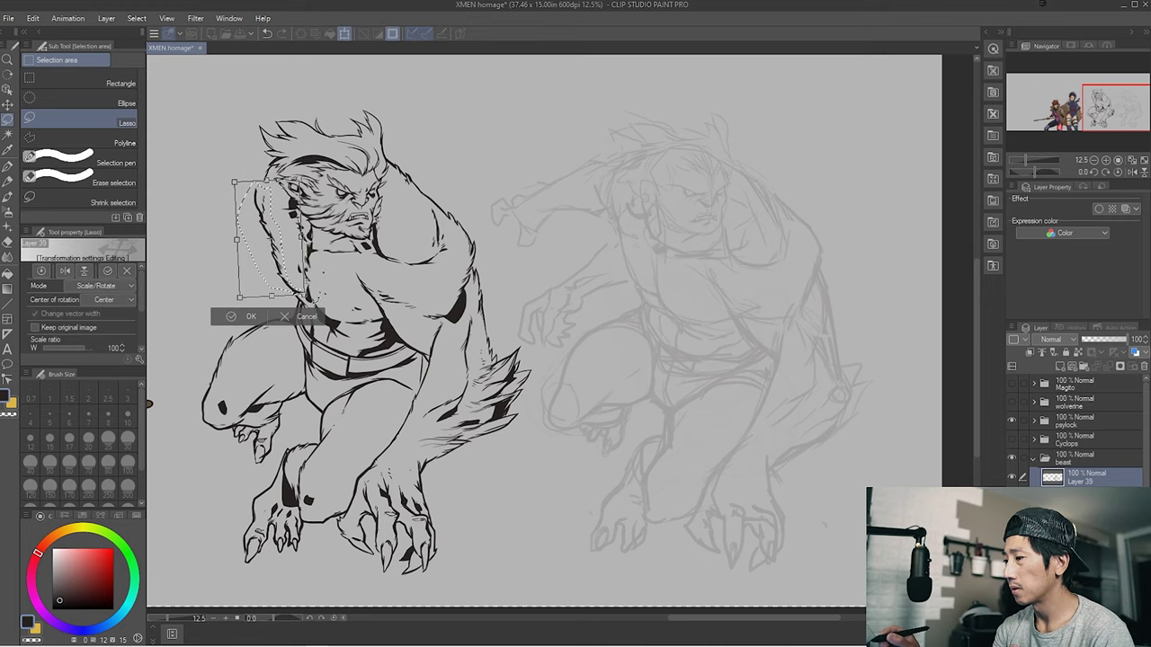
key(Return)
key(ctrl+d)
key(p)
drag(267, 178, 261, 223)
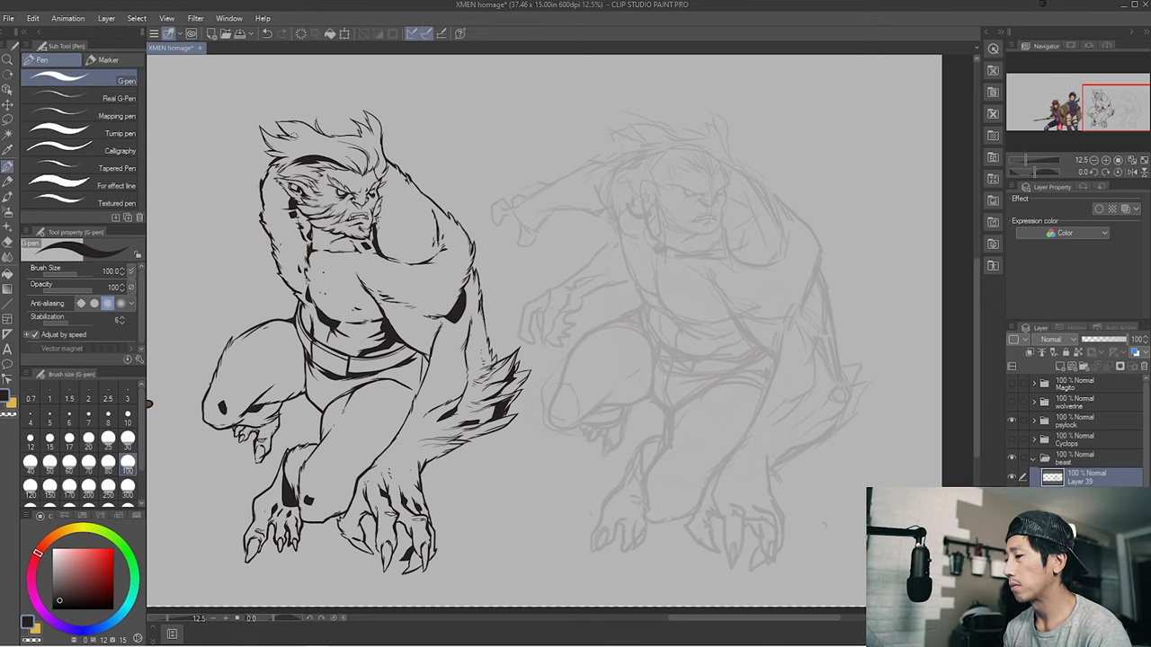
key(ctrl+z)
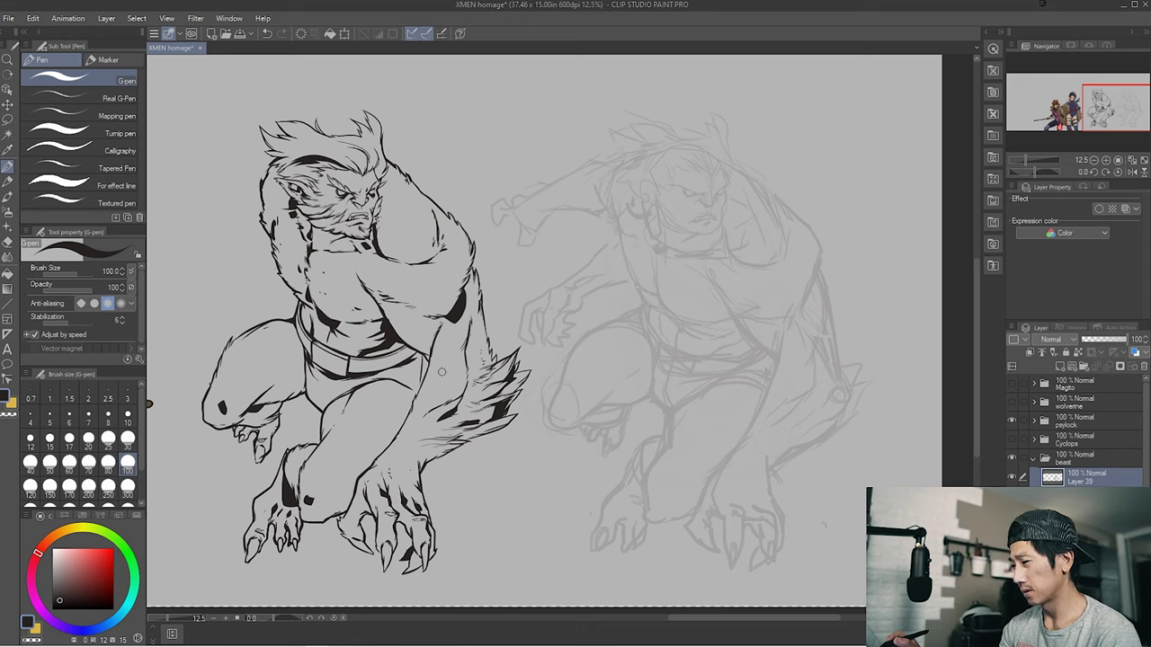
Fill the abdomen beneath the chest with a solid black shadow using lasso selections.
key(m)
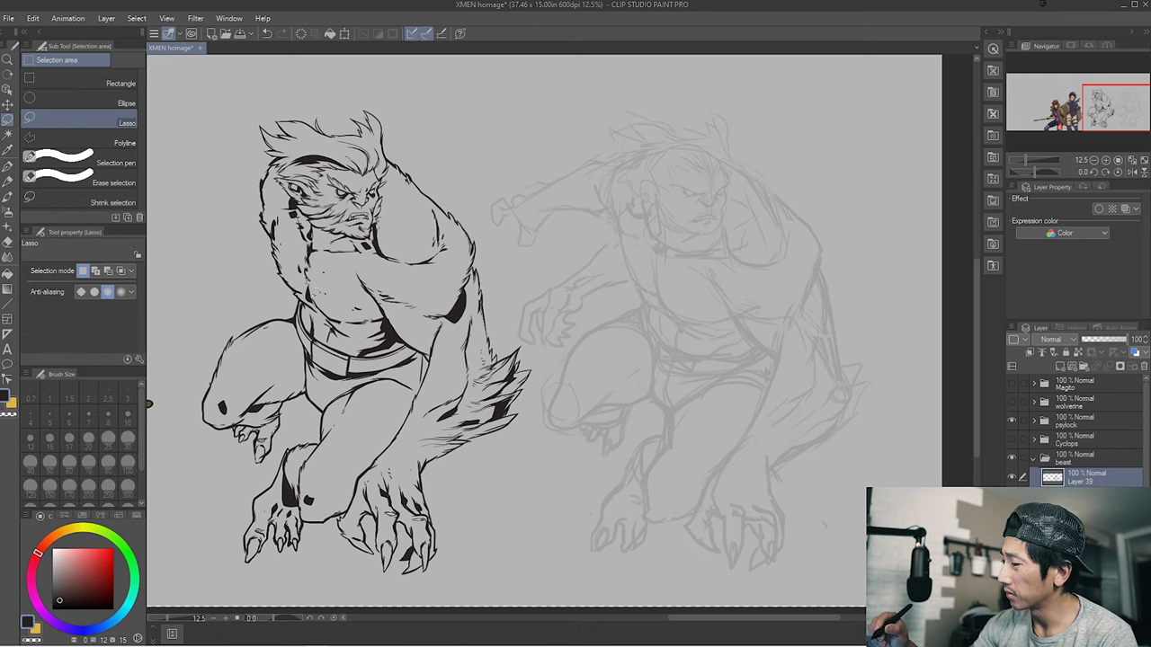
key(ctrl+z)
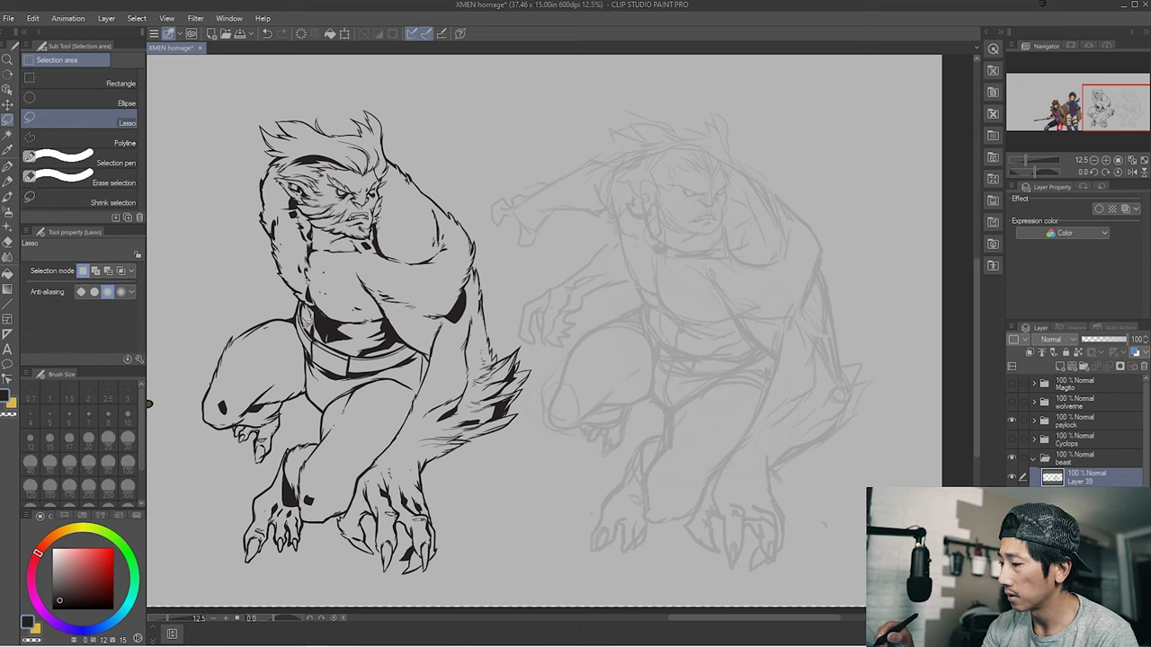
key(ctrl+z)
key(ctrl+z)
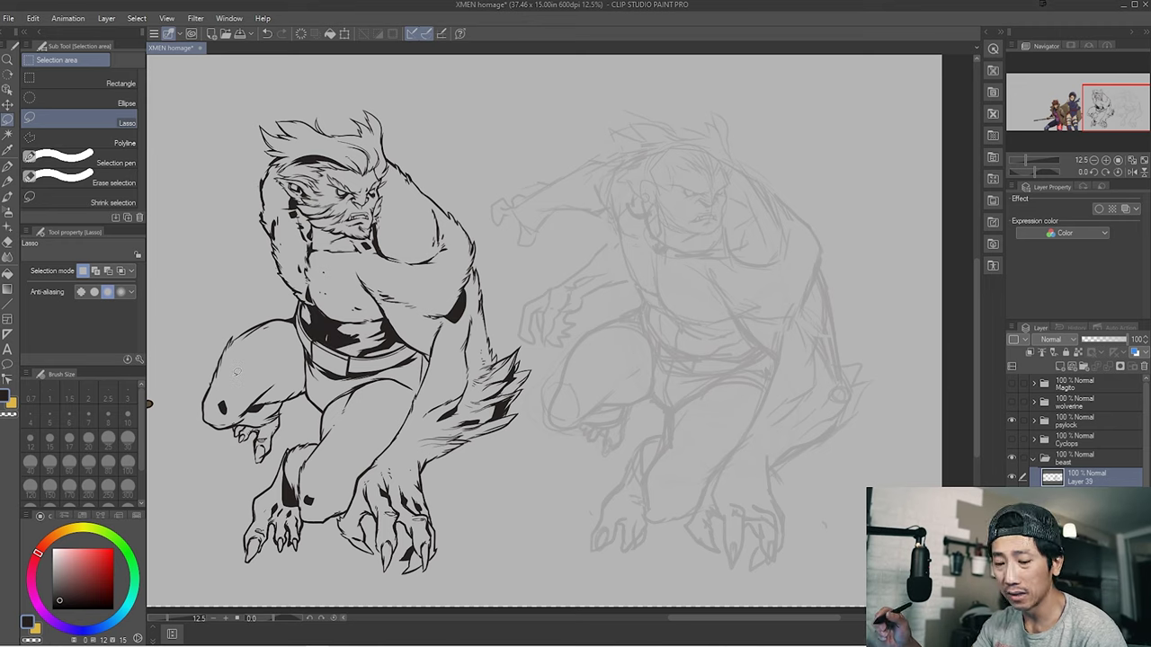
Add solid black shadows along the thigh beside the planted arm and on the near shoulder.
key(p)
key(m)
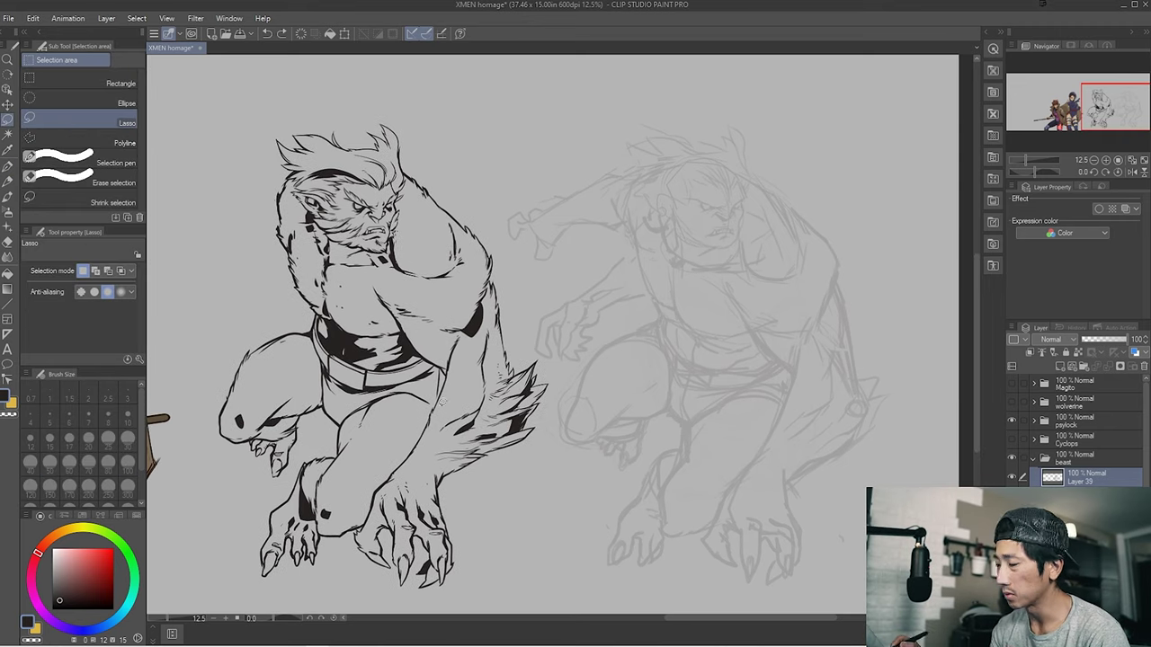
mouse_move(422, 360)
mouse_down()
mouse_move(477, 478)
mouse_move(971, 486)
mouse_up()
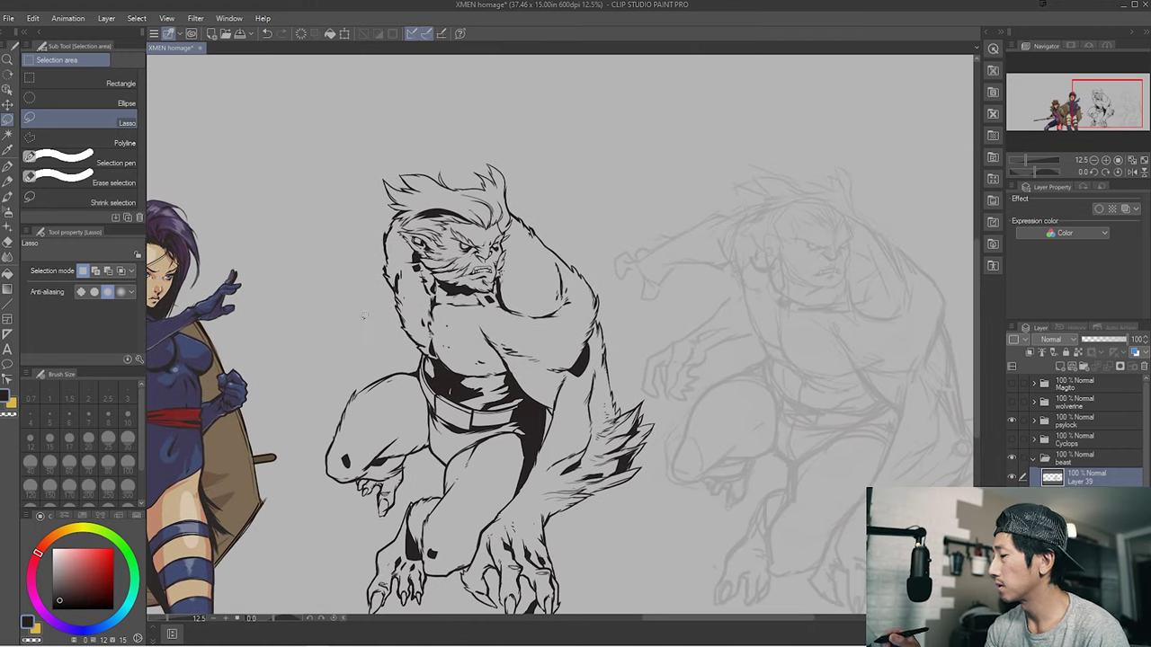
drag(540, 360, 487, 345)
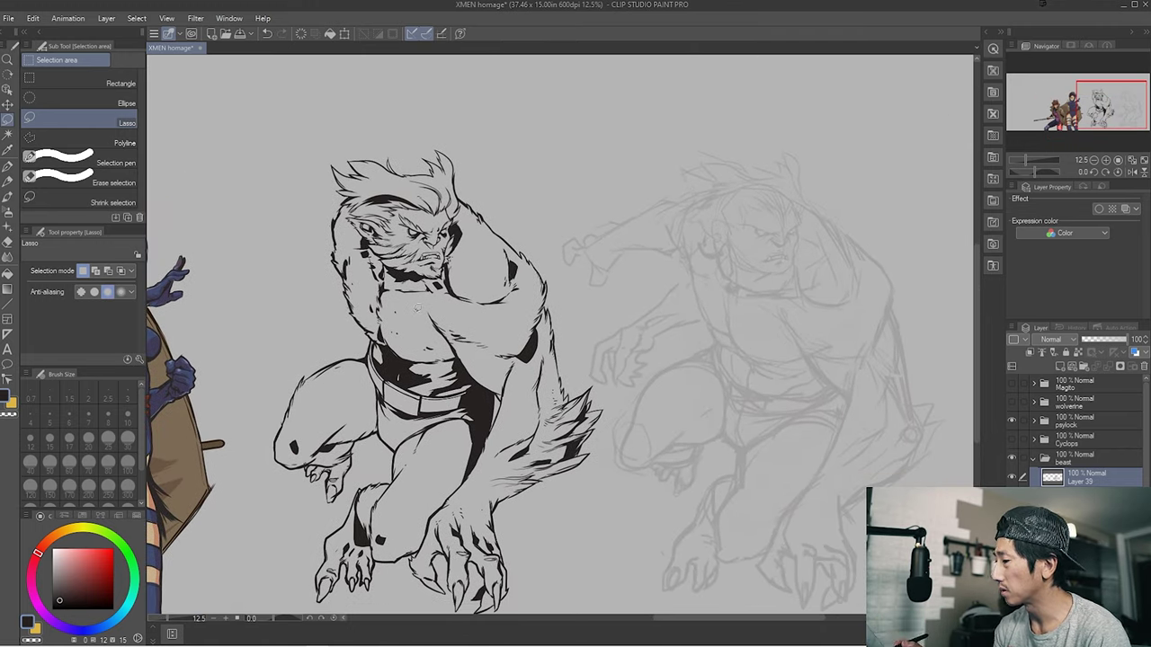
Try to fill more of the abdomen shadow with black through a lasso selection.
mouse_move(416, 306)
mouse_down()
mouse_move(387, 257)
mouse_move(378, 261)
mouse_up()
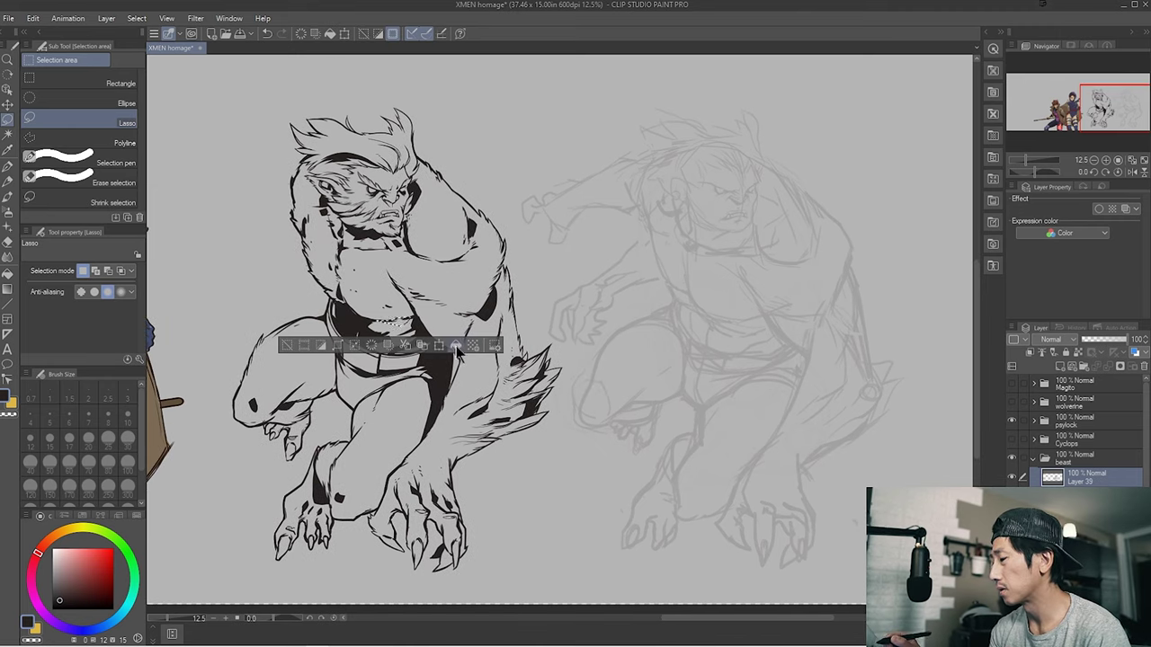
click(456, 346)
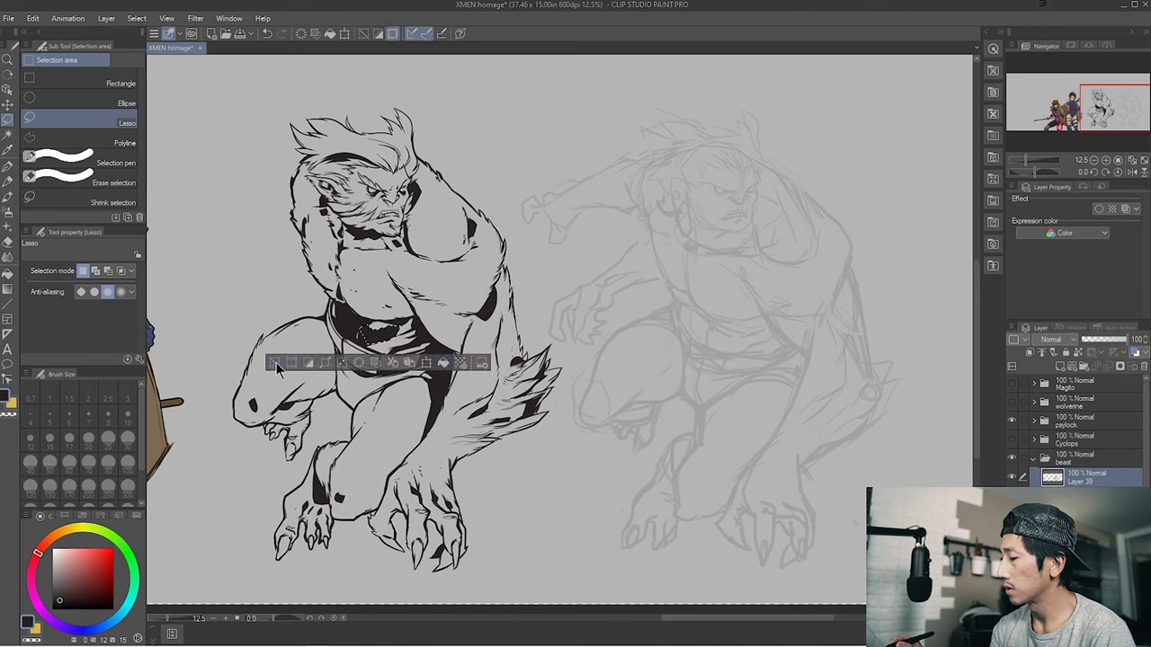
key(p)
key(ctrl+z)
key(ctrl+z)
key(ctrl+z)
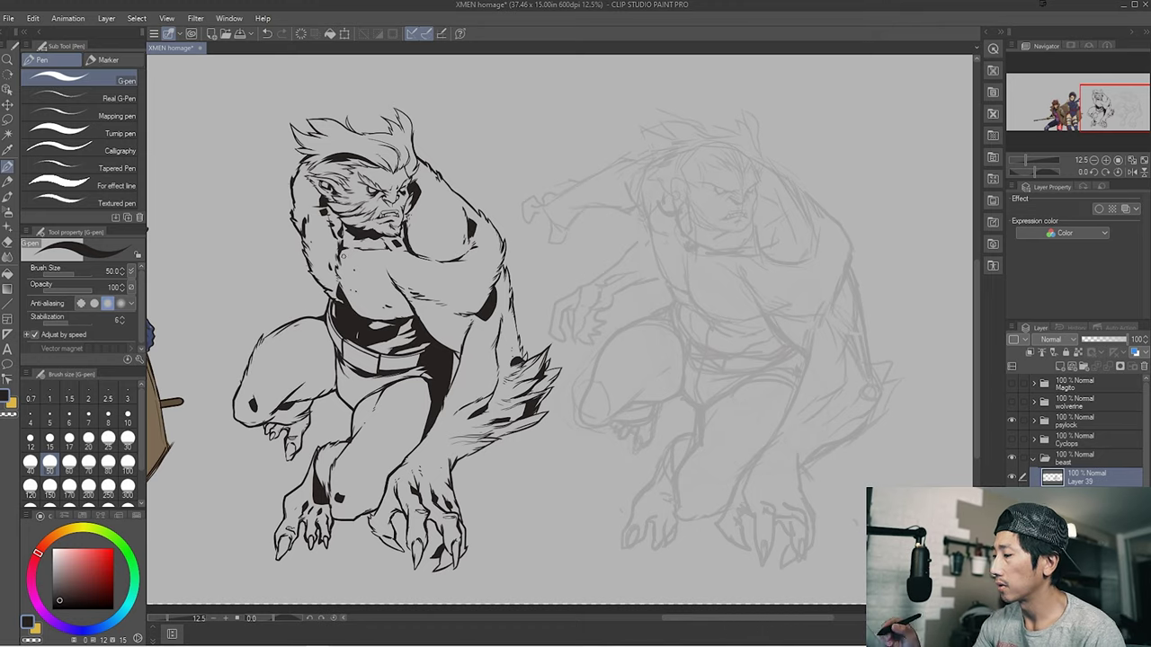
Move the whole beast layer group across the canvas to the far side of Gambit, behind his staff.
drag(425, 440, 555, 439)
scroll(555, 440, up, 3)
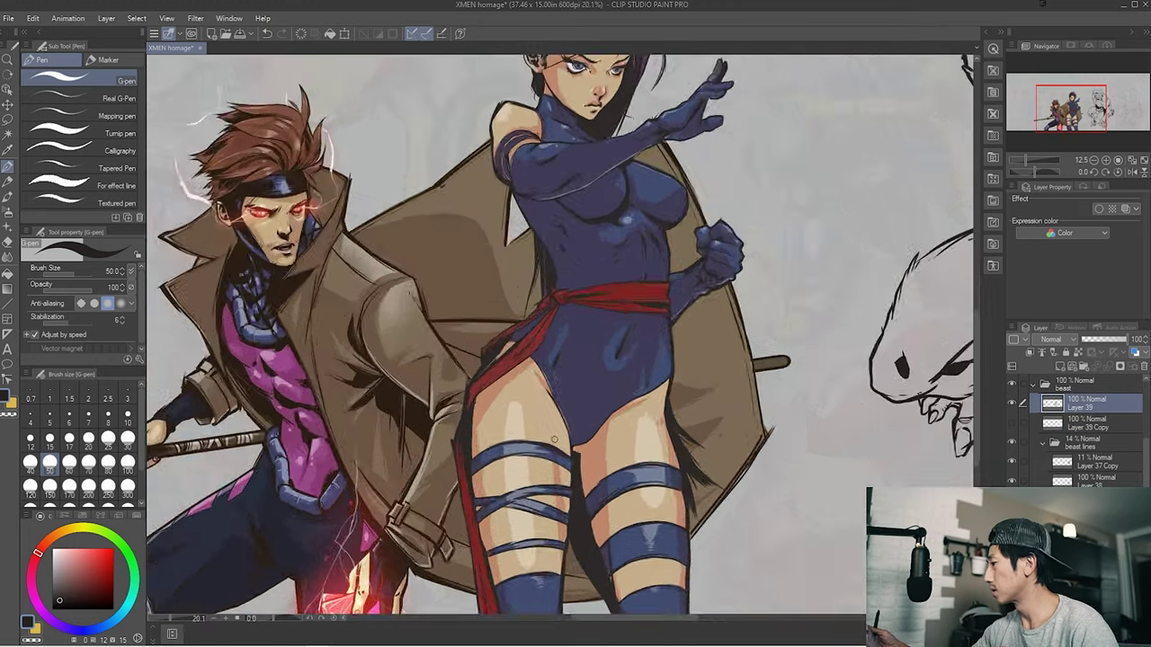
scroll(554, 440, down, 4)
click(1033, 384)
key(k)
drag(832, 467, 312, 467)
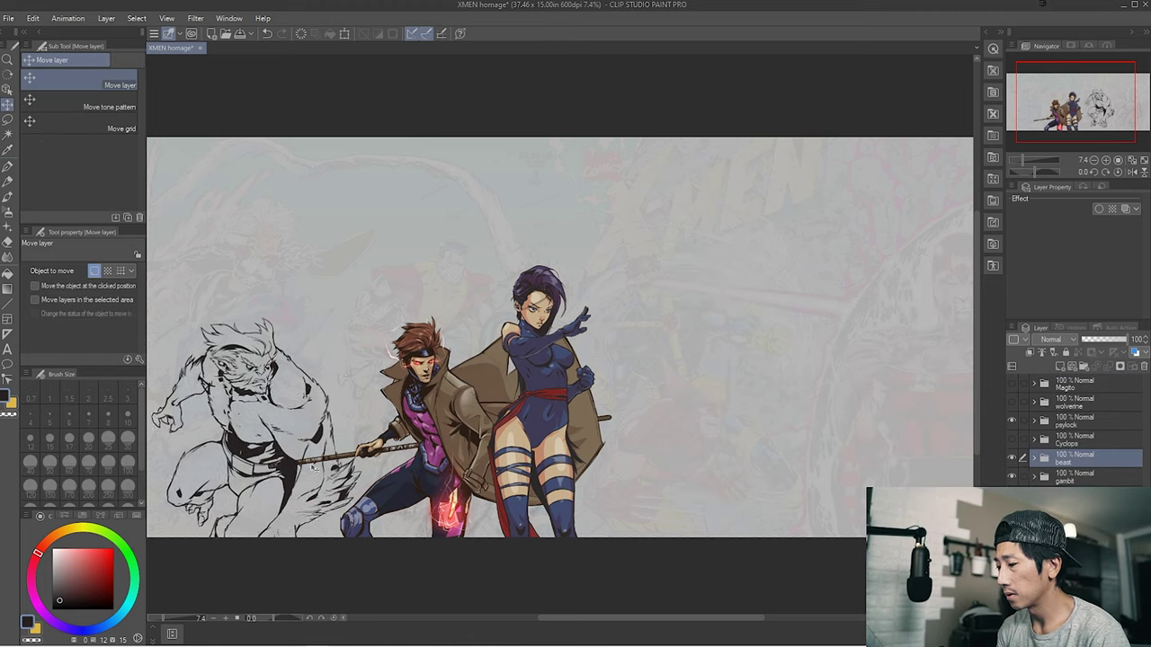